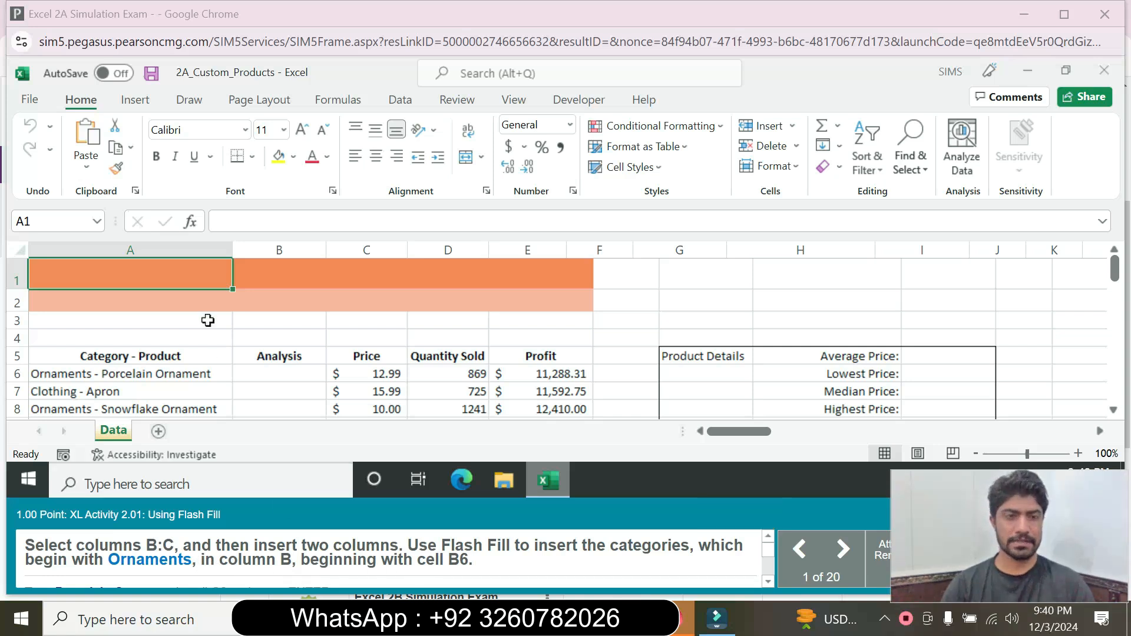
Step: Insert two blank columns at B:C
click(294, 261)
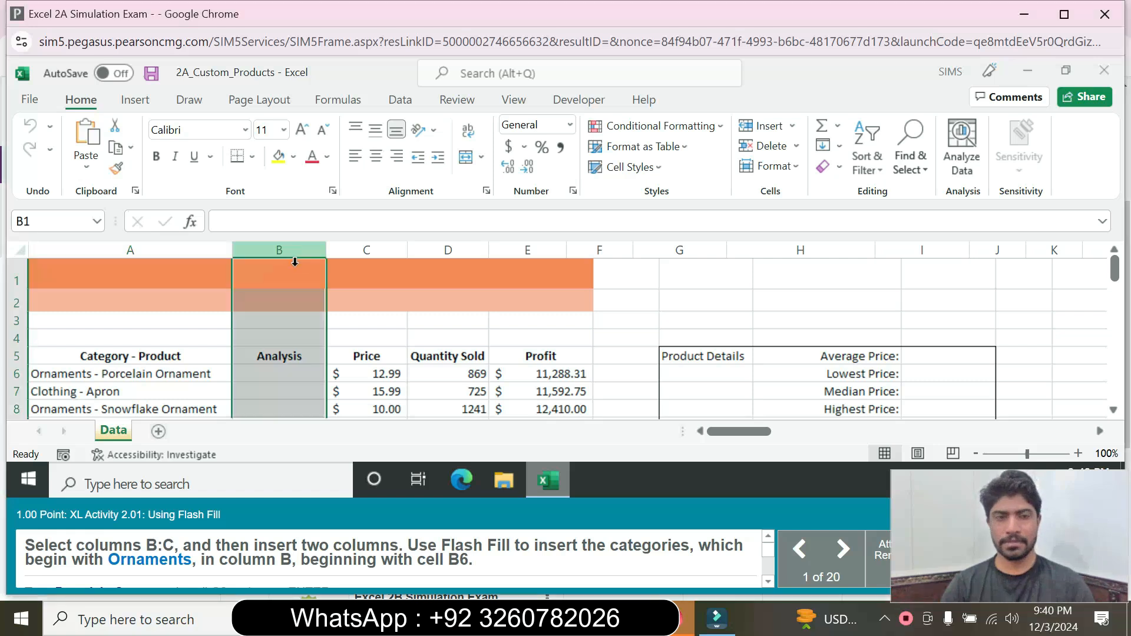
shift+click(368, 254)
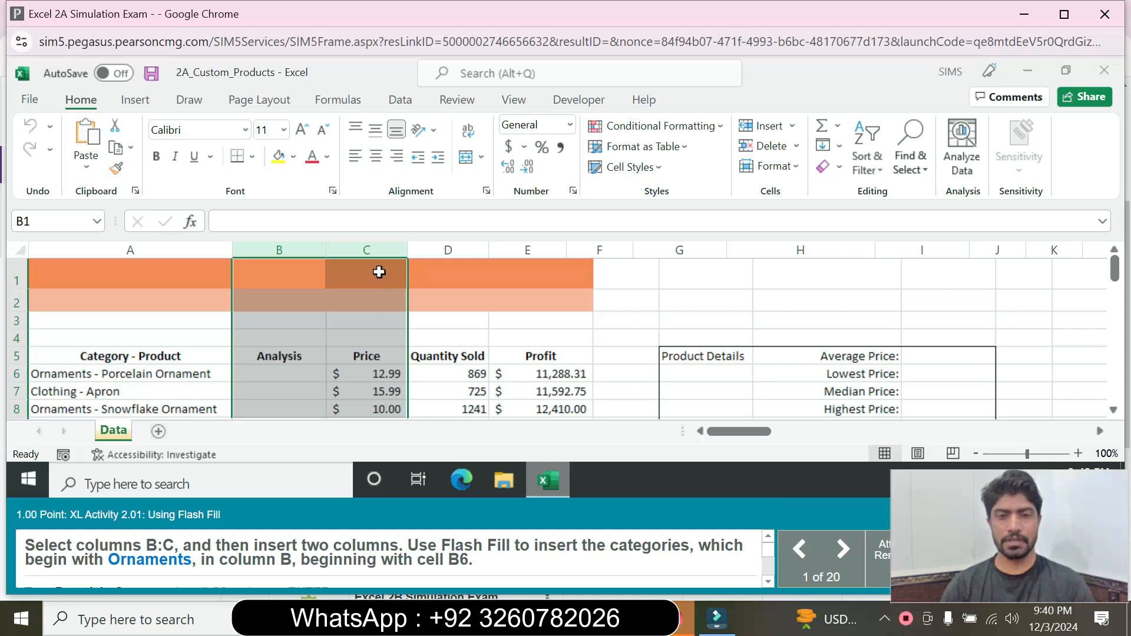
right_click(380, 254)
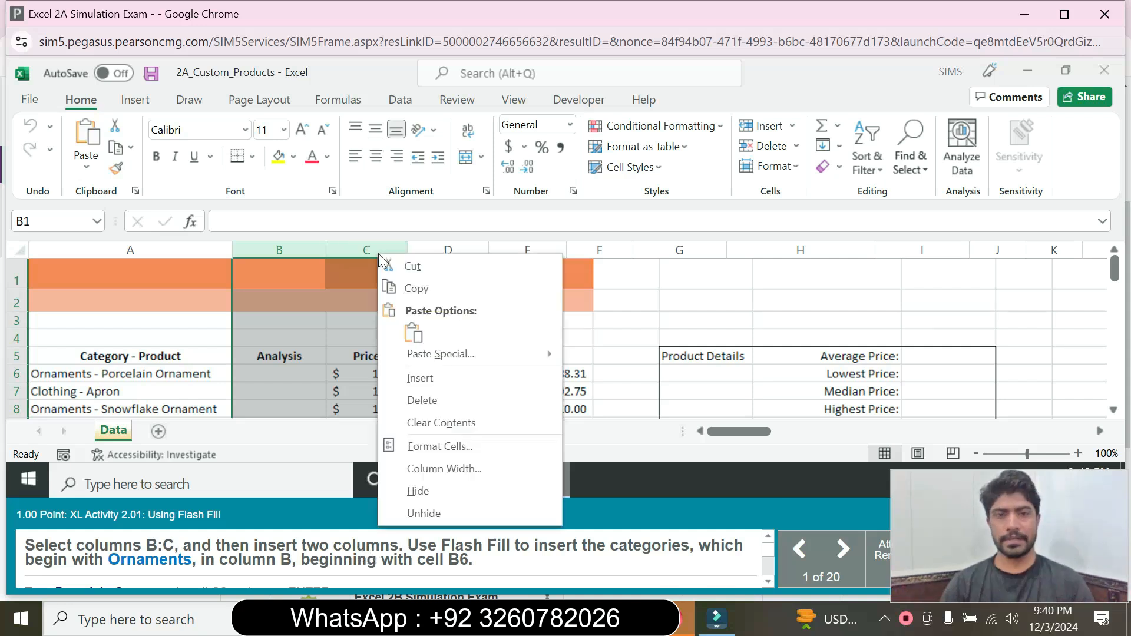
click(438, 384)
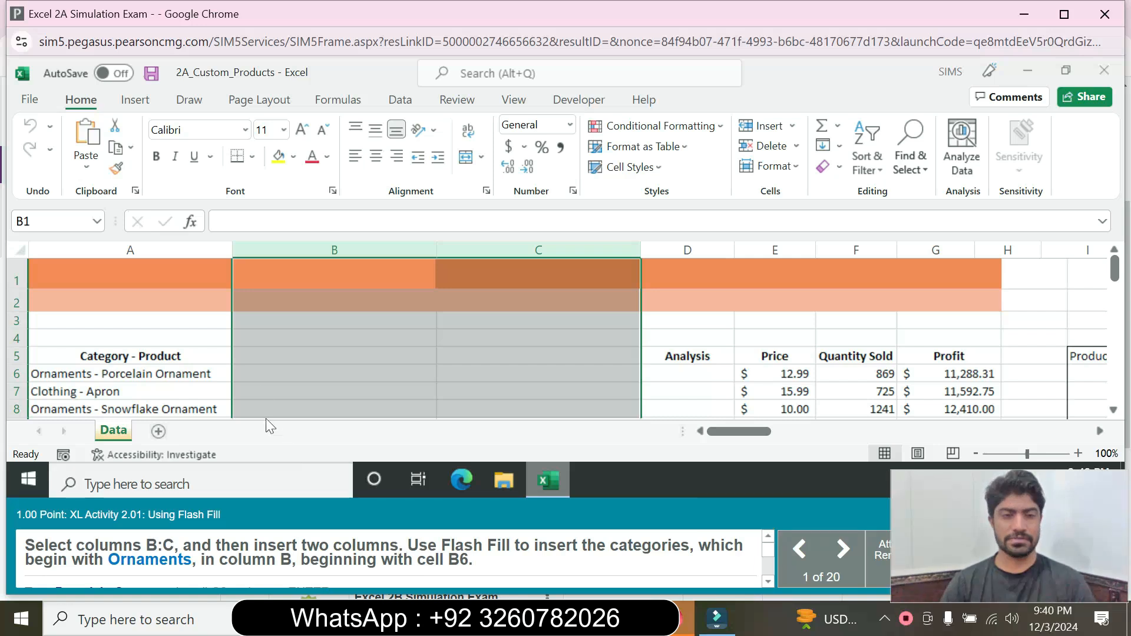
Step: Enter 'Ornaments' in B6 and Flash Fill the categories down column B
click(254, 373)
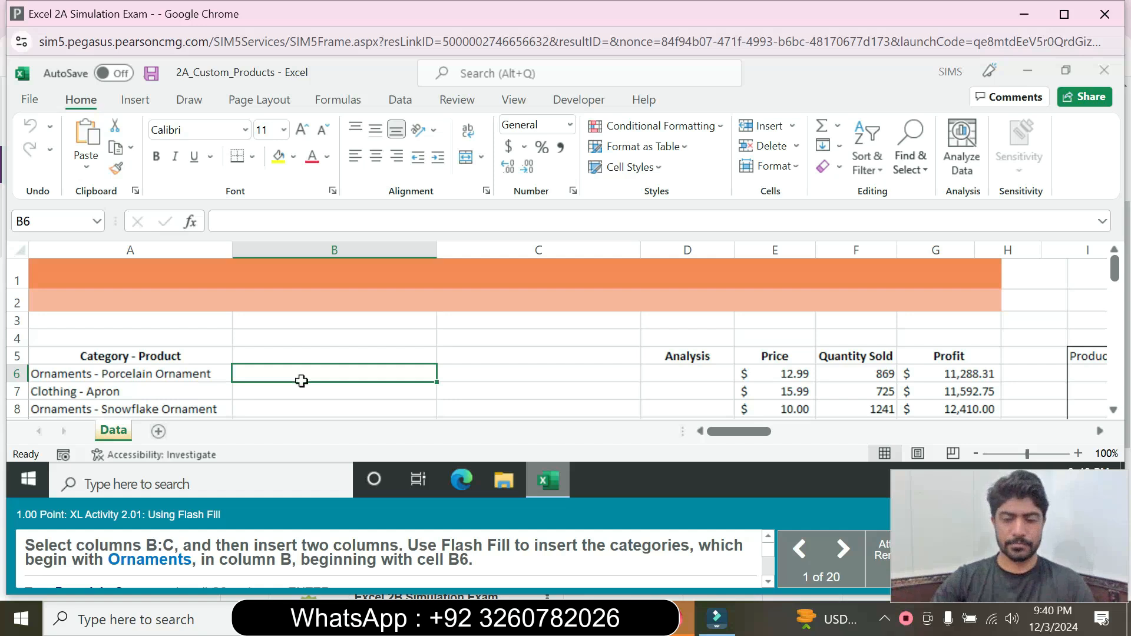
text(Or)
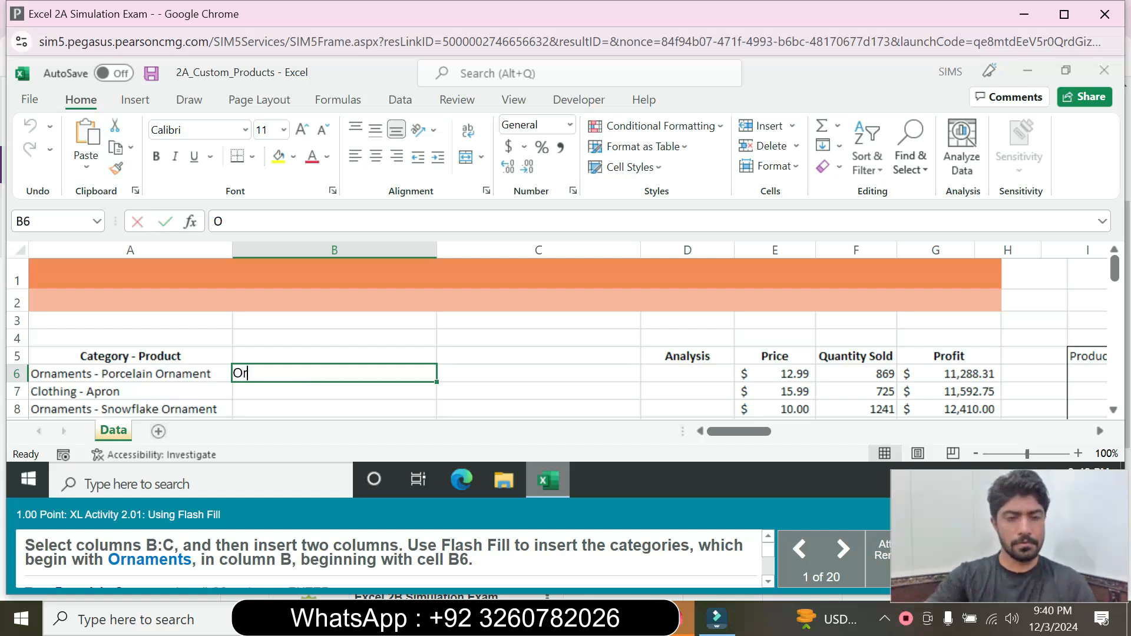
text(namen)
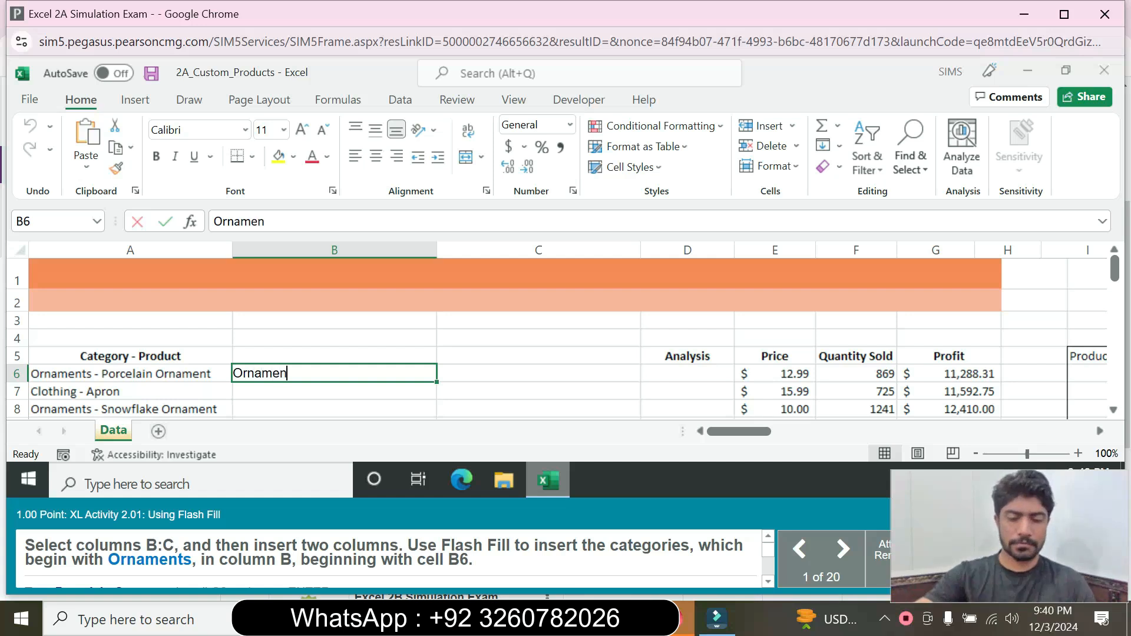
text(ts)
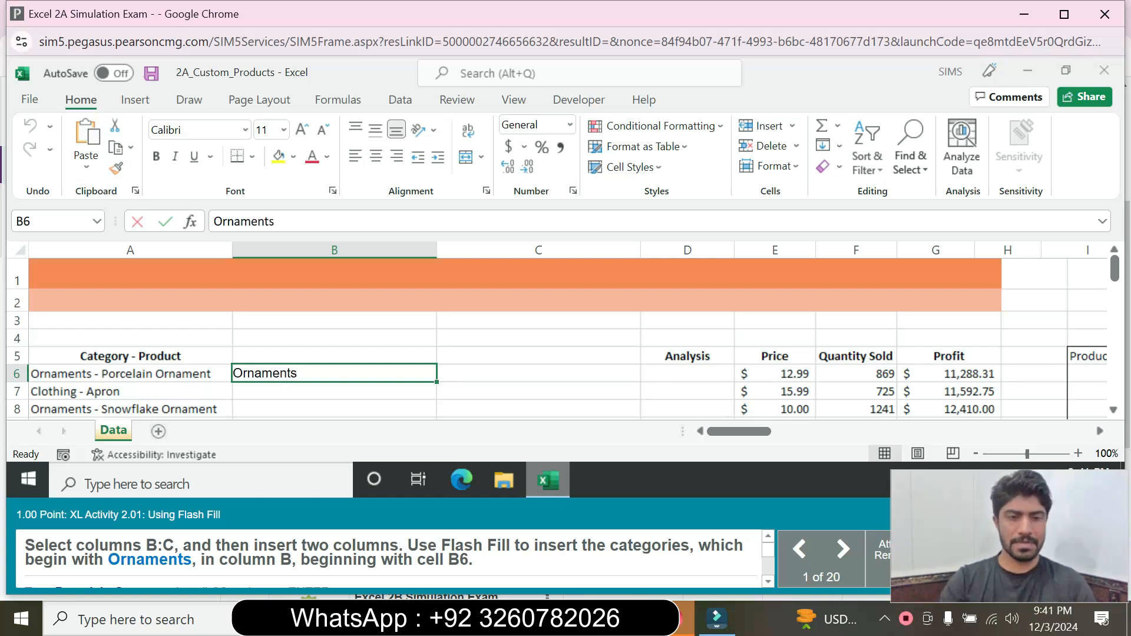
key(Return)
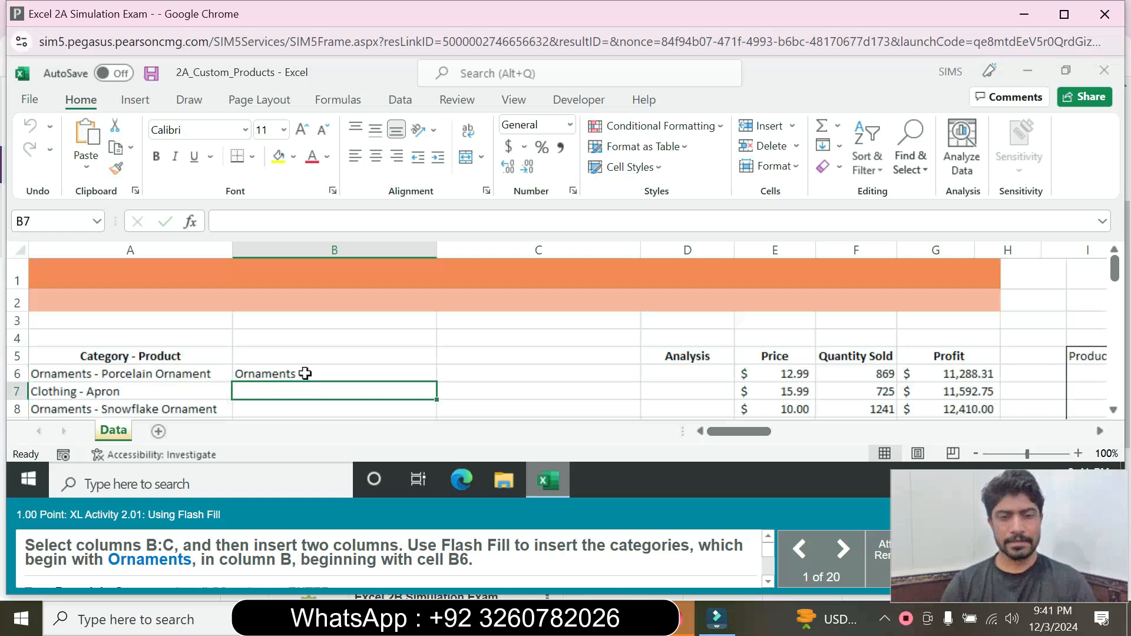
click(305, 373)
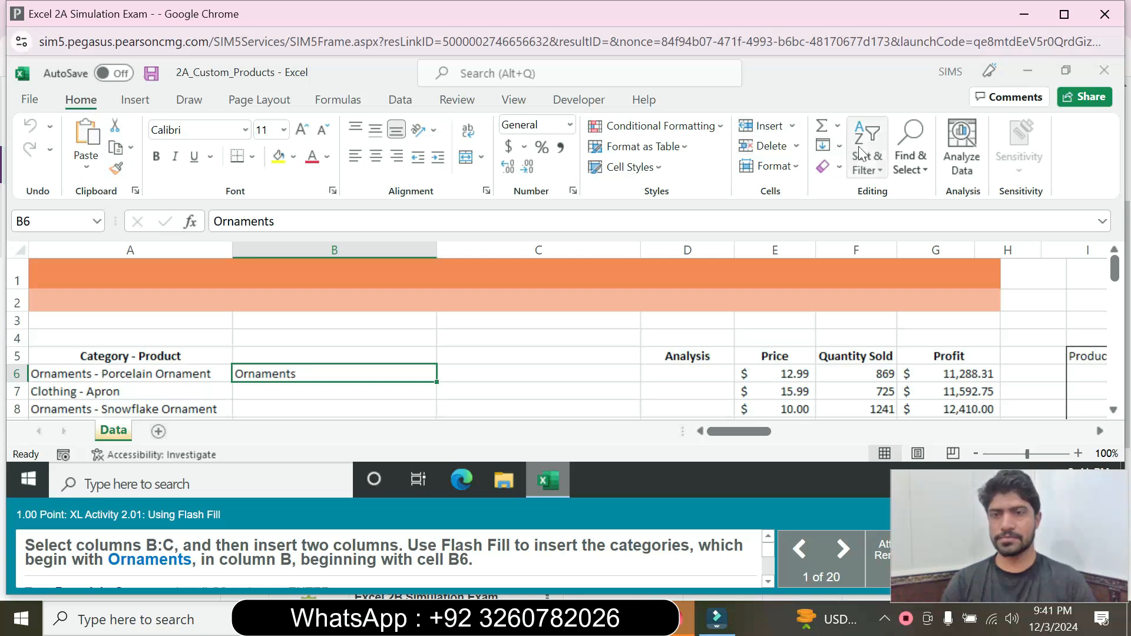
click(831, 146)
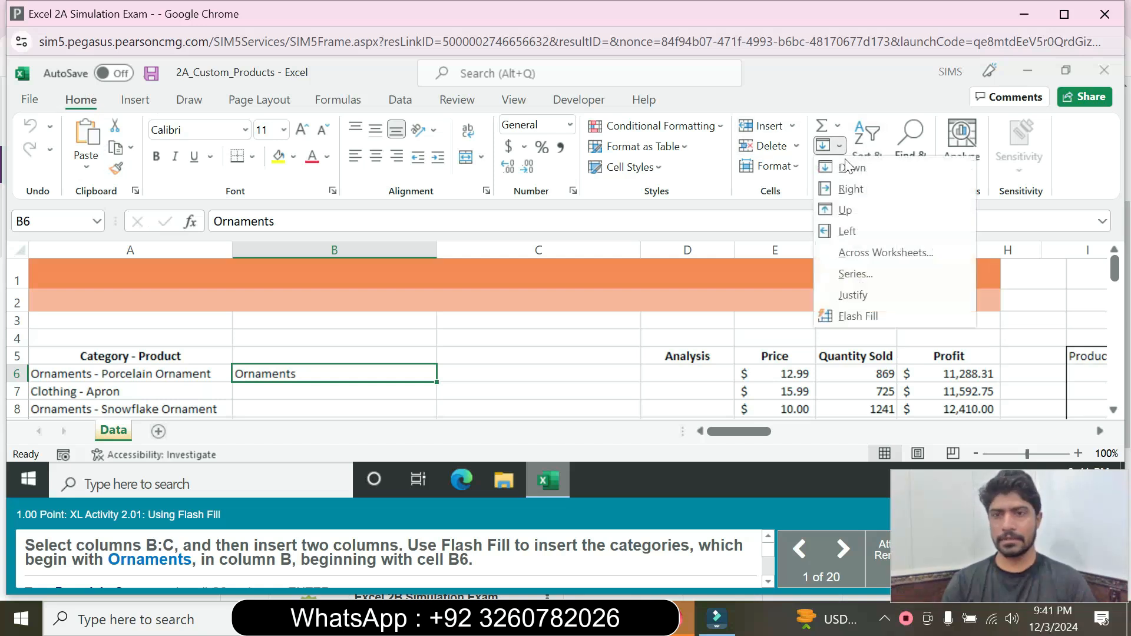
click(854, 316)
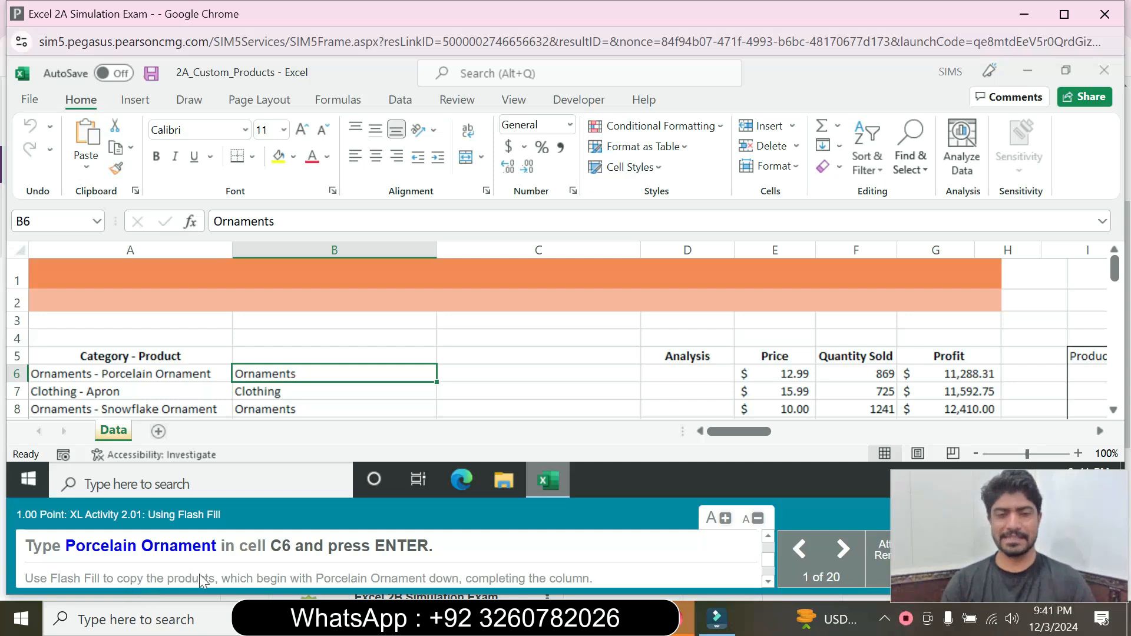
Step: Enter 'Porcelain Ornament' in C6, correcting the initial misspelling
click(479, 360)
click(476, 375)
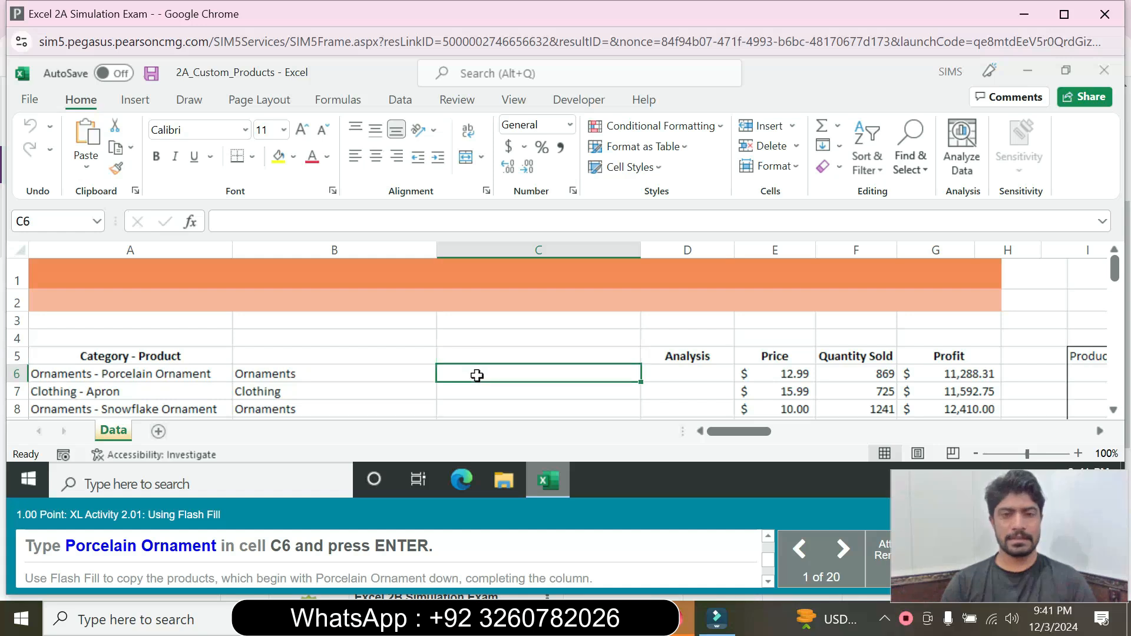
text(P)
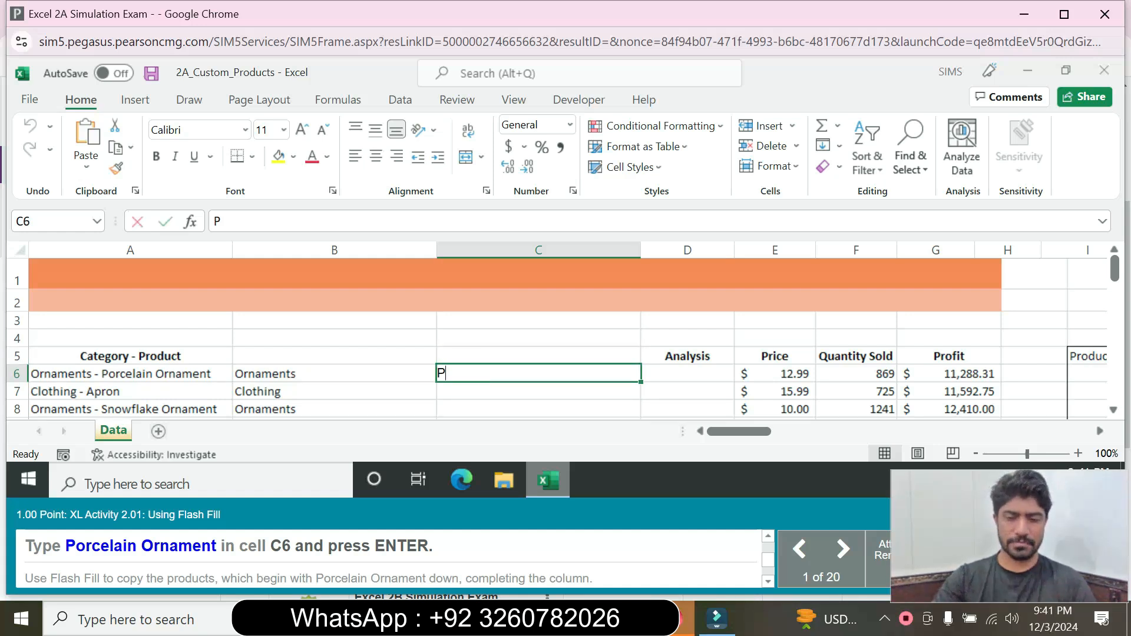
text(orecel)
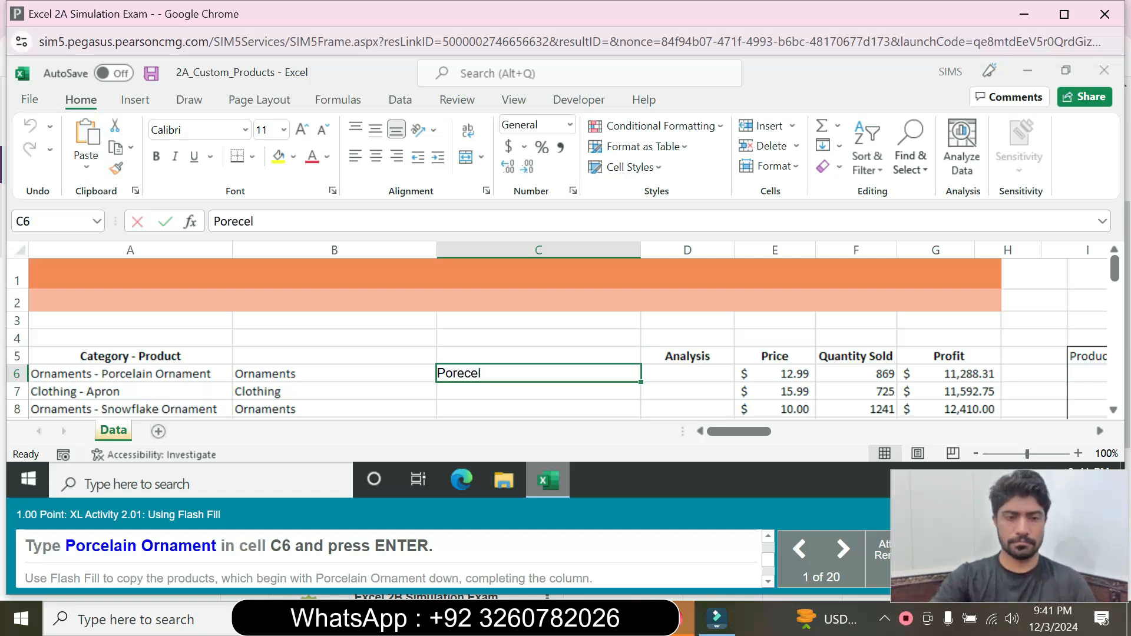
text(ain )
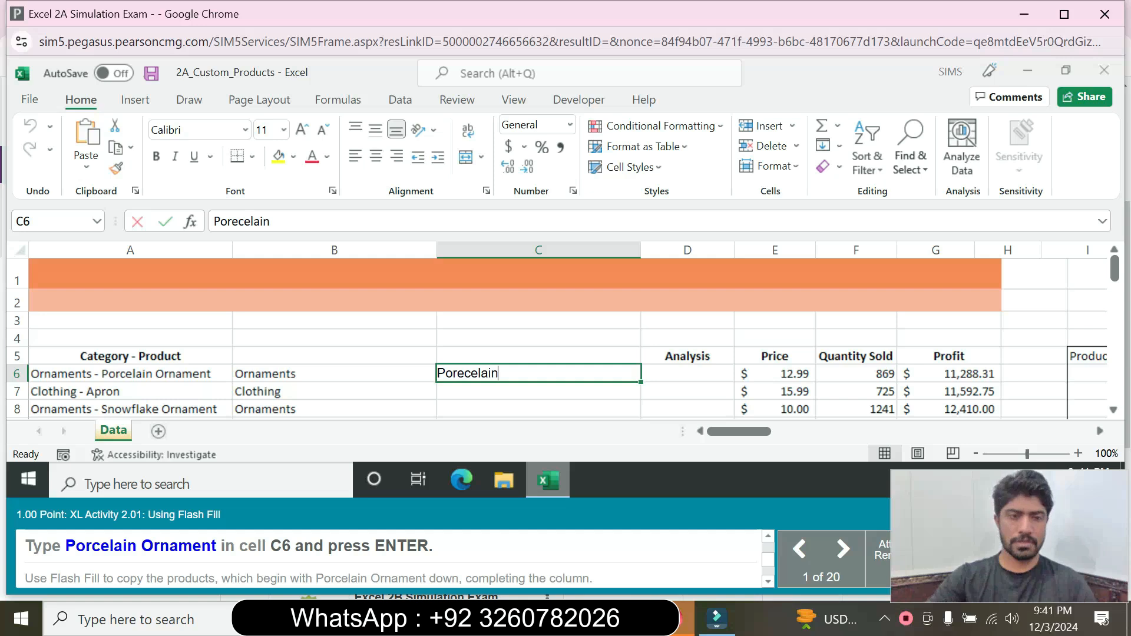
text(O)
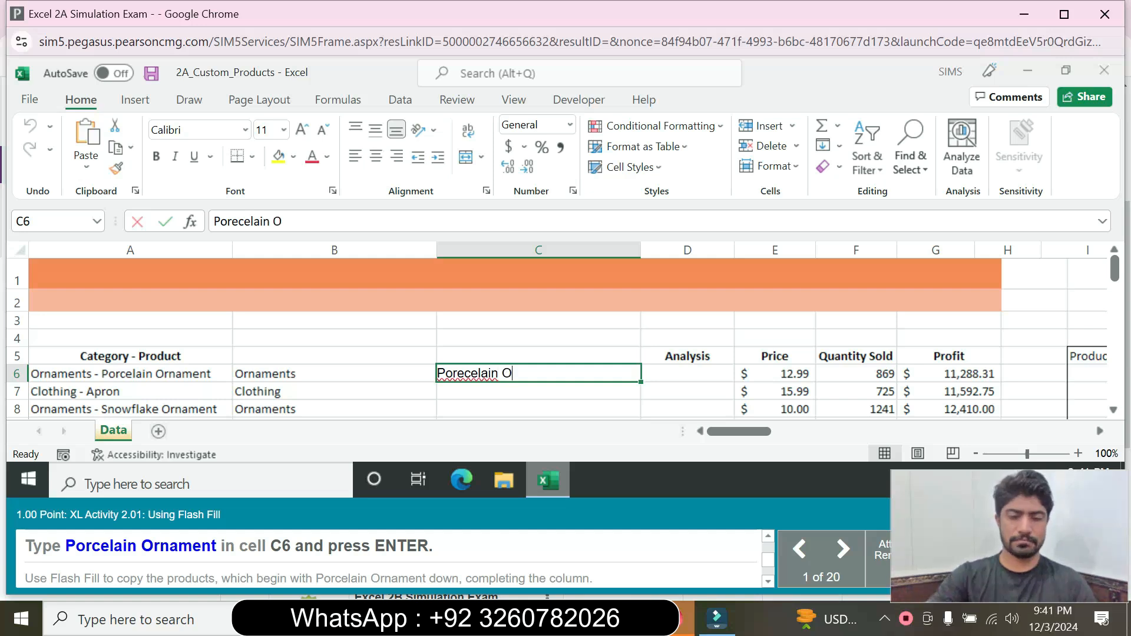
text(rname)
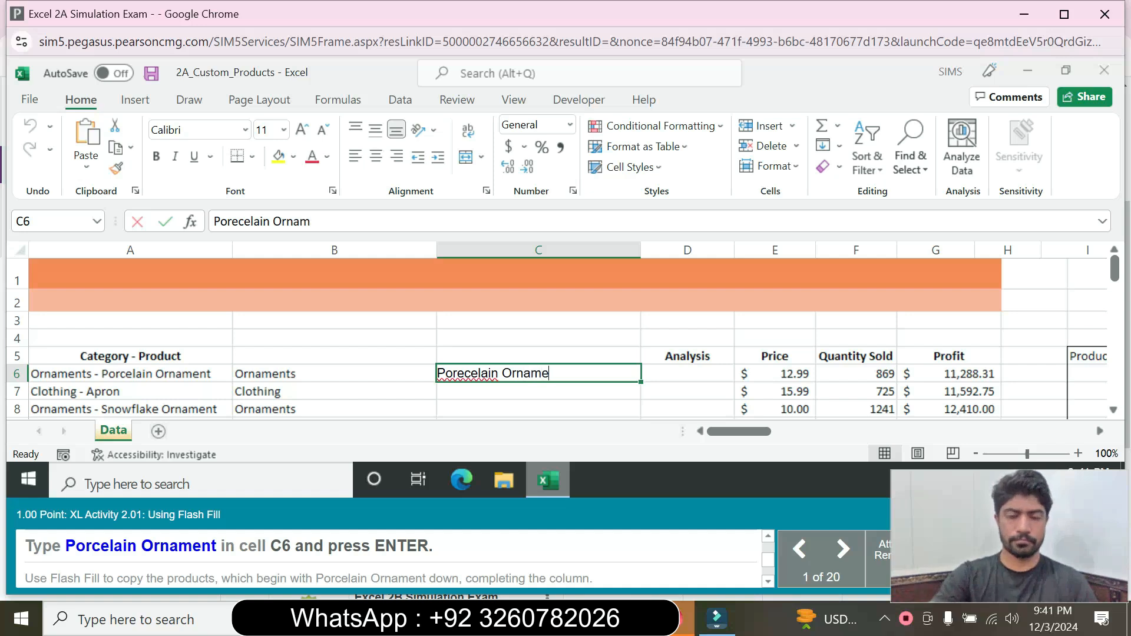
text(nt)
key(Return)
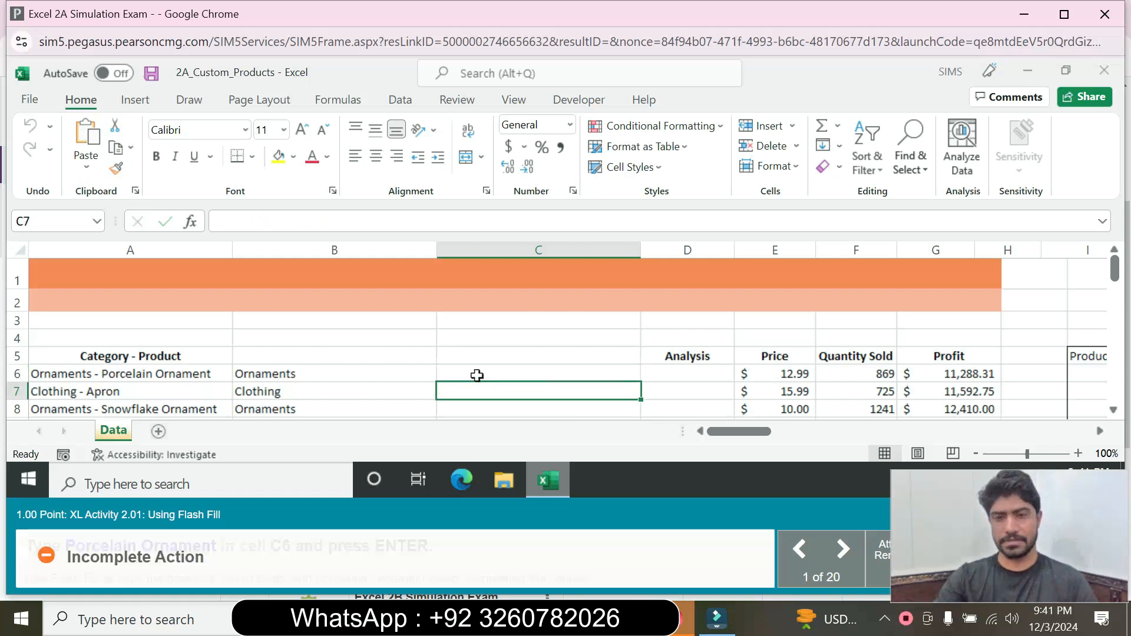
click(477, 375)
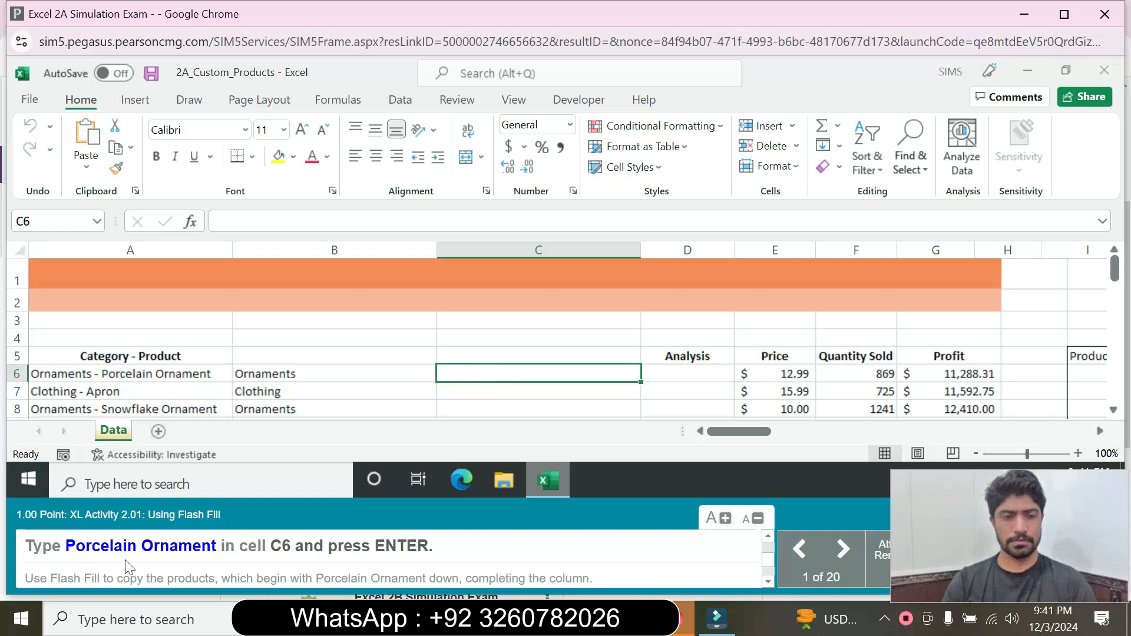
drag(66, 549, 219, 559)
key(ctrl+c)
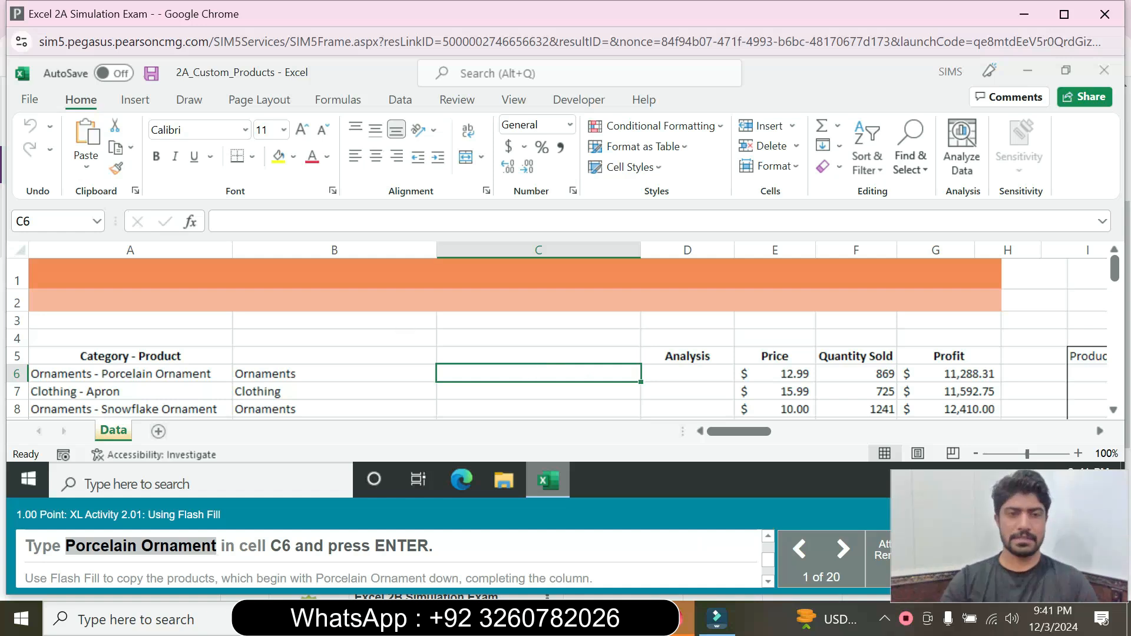
click(330, 222)
key(ctrl+v)
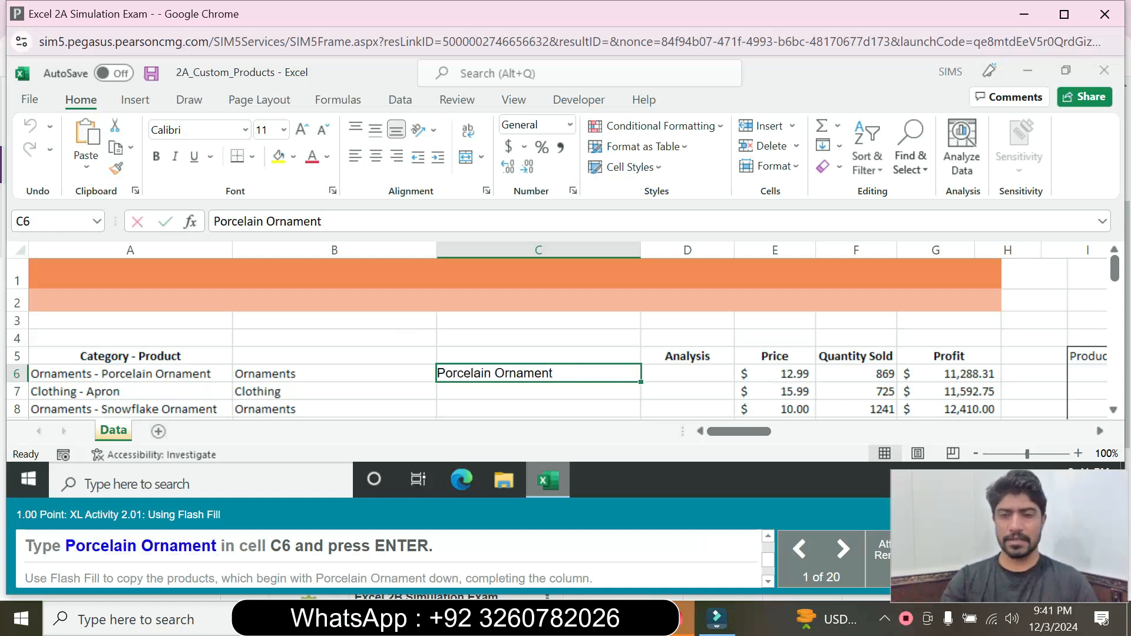
key(Return)
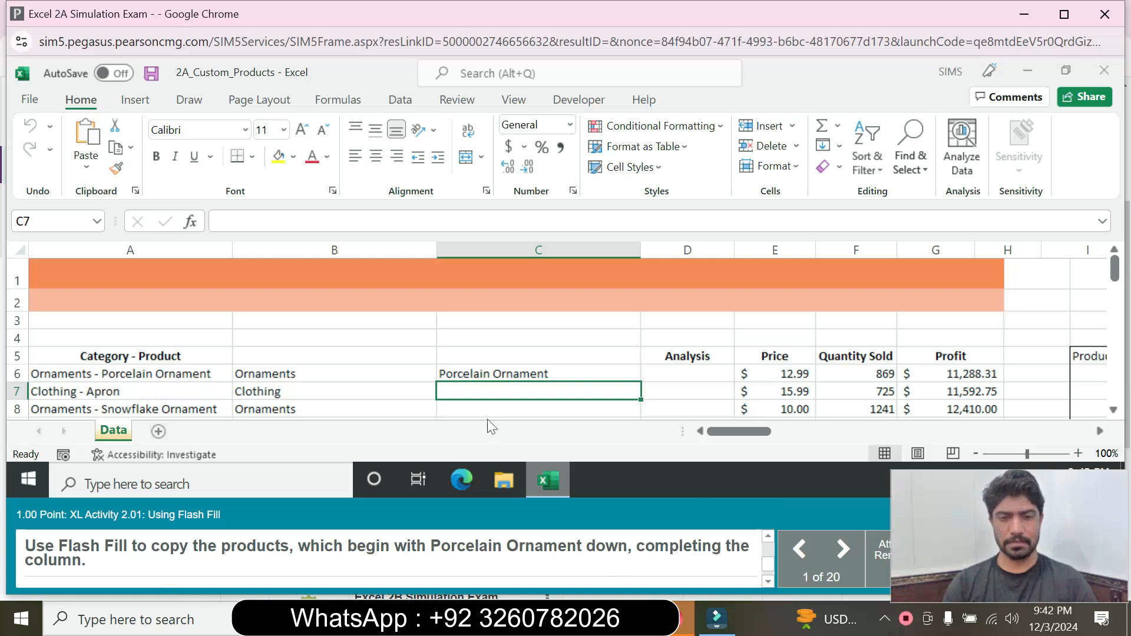
Step: Flash Fill the product names down column C from the C6 example
click(541, 377)
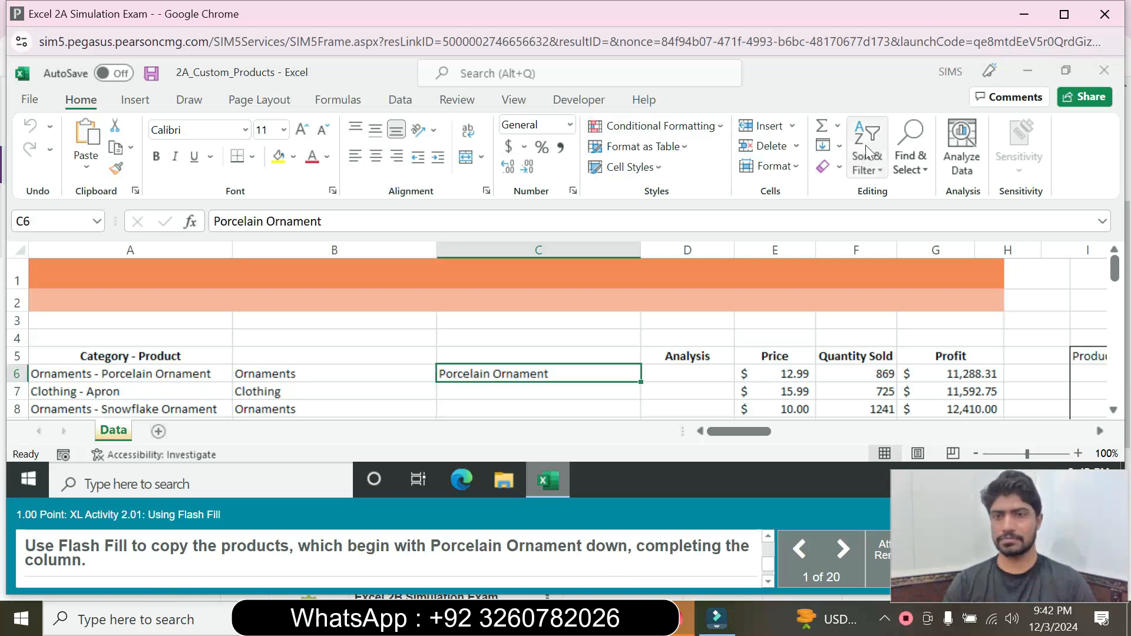
click(842, 148)
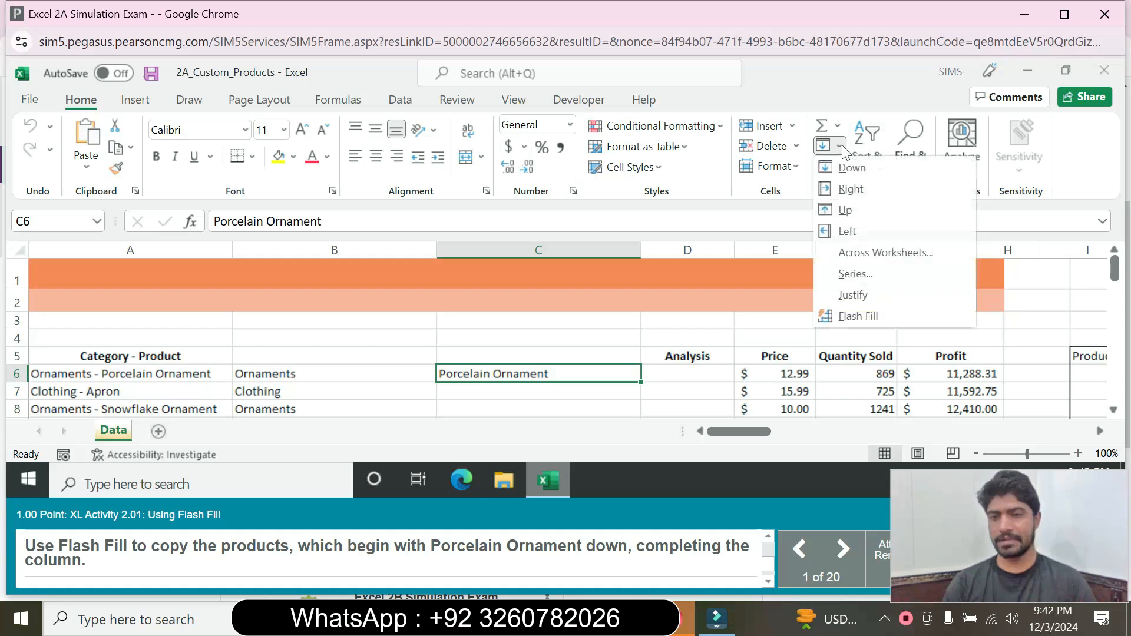
click(867, 309)
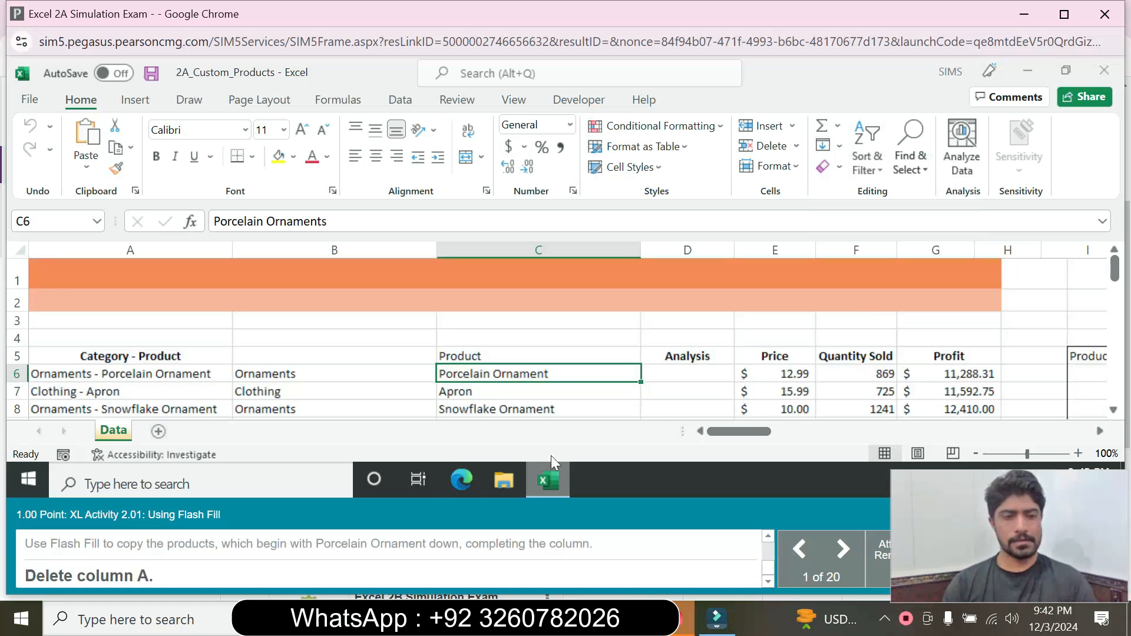
Step: Delete column A, the original combined Category - Product column
click(184, 251)
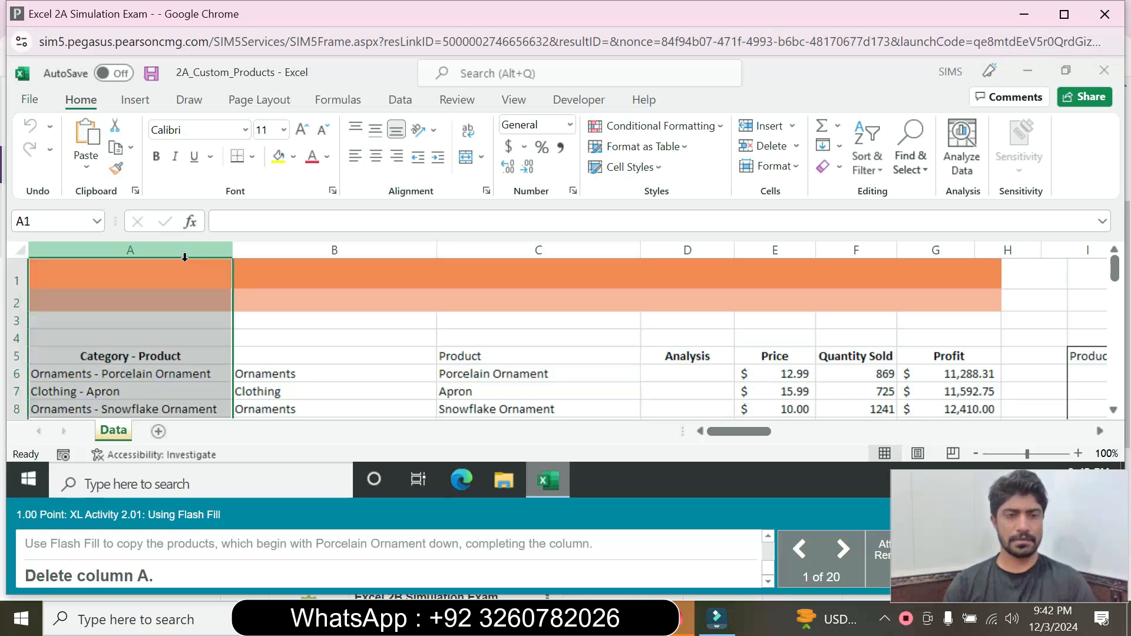
right_click(181, 253)
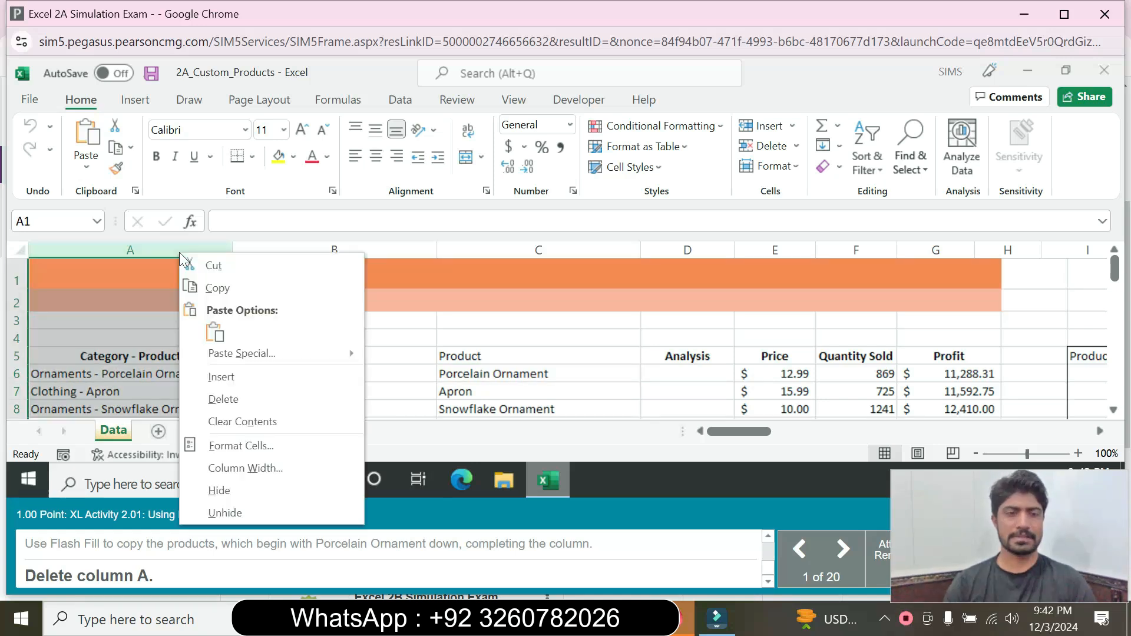
click(231, 400)
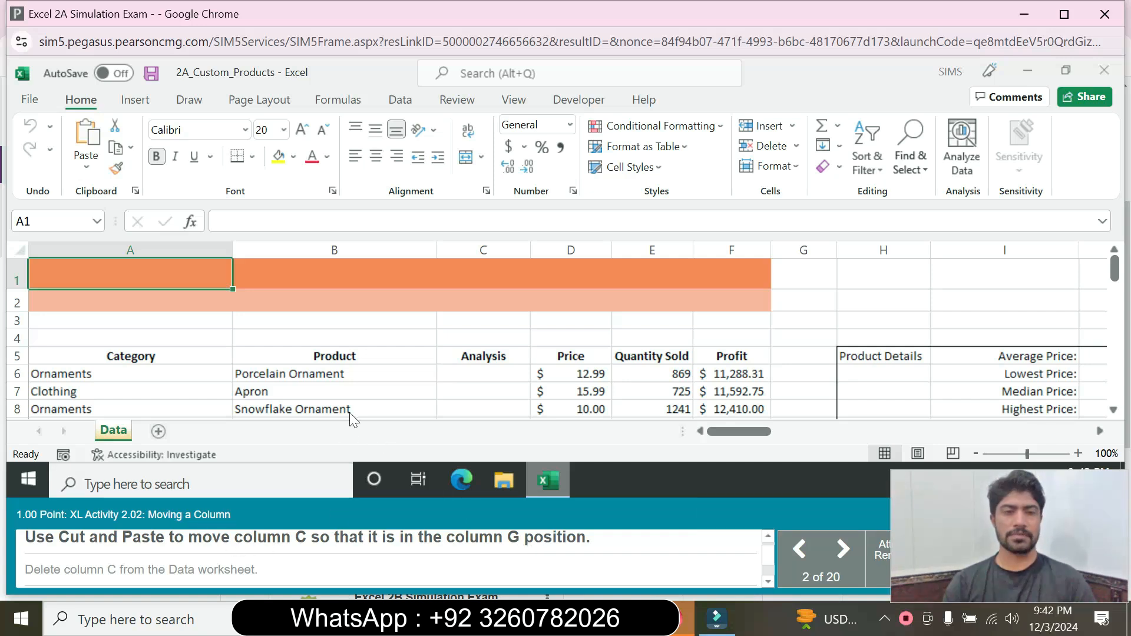
Step: Cut the Analysis column from C and paste it into column G
click(491, 251)
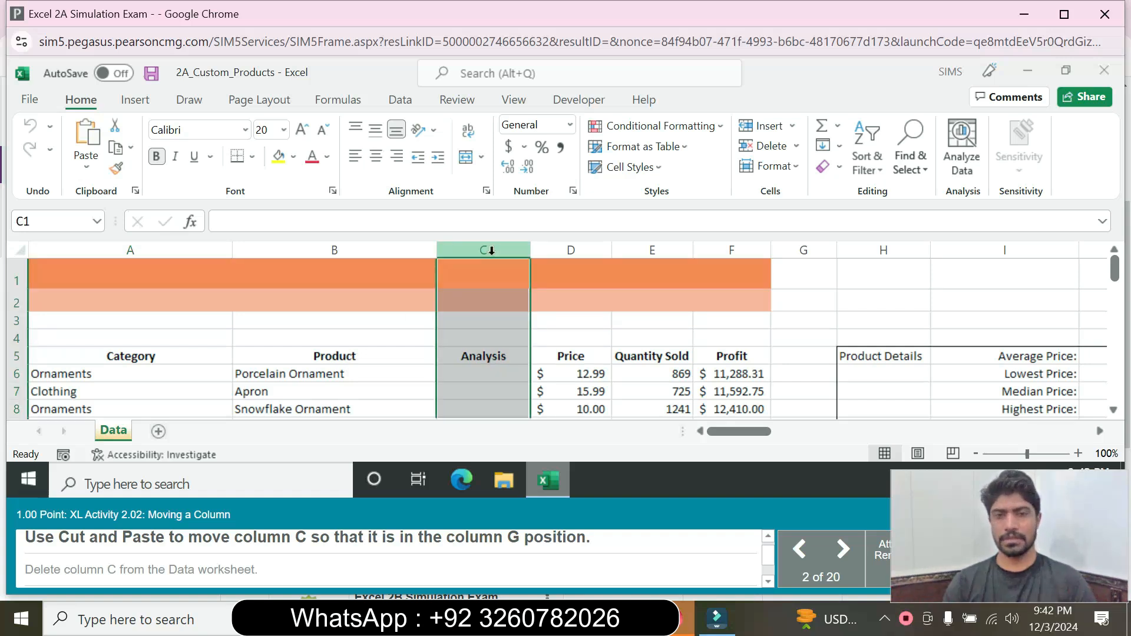
right_click(491, 250)
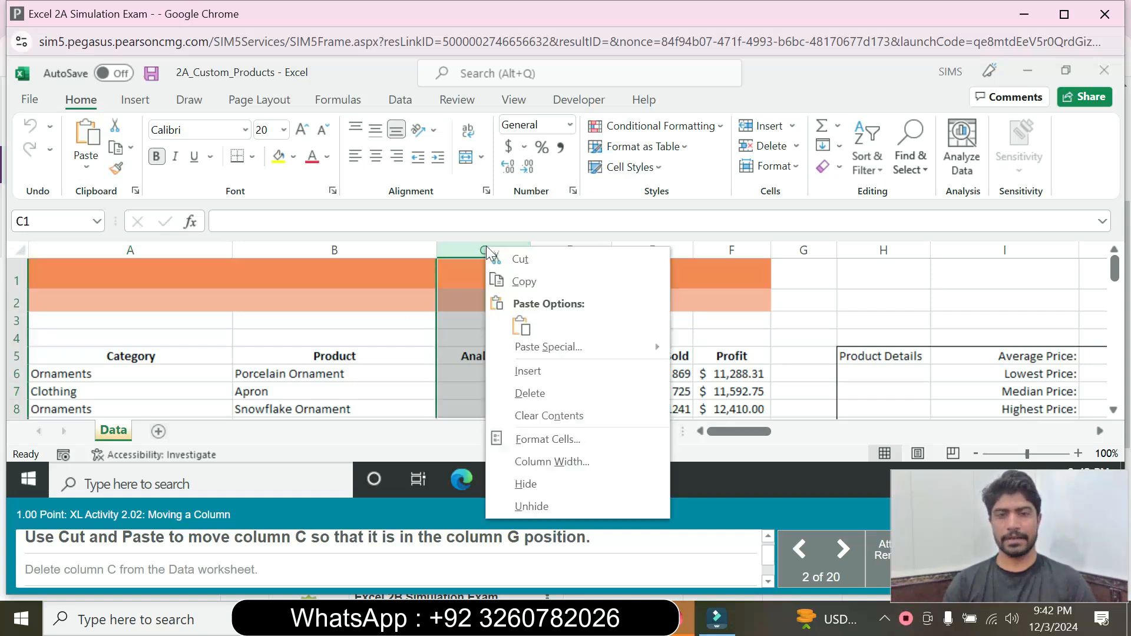
click(521, 260)
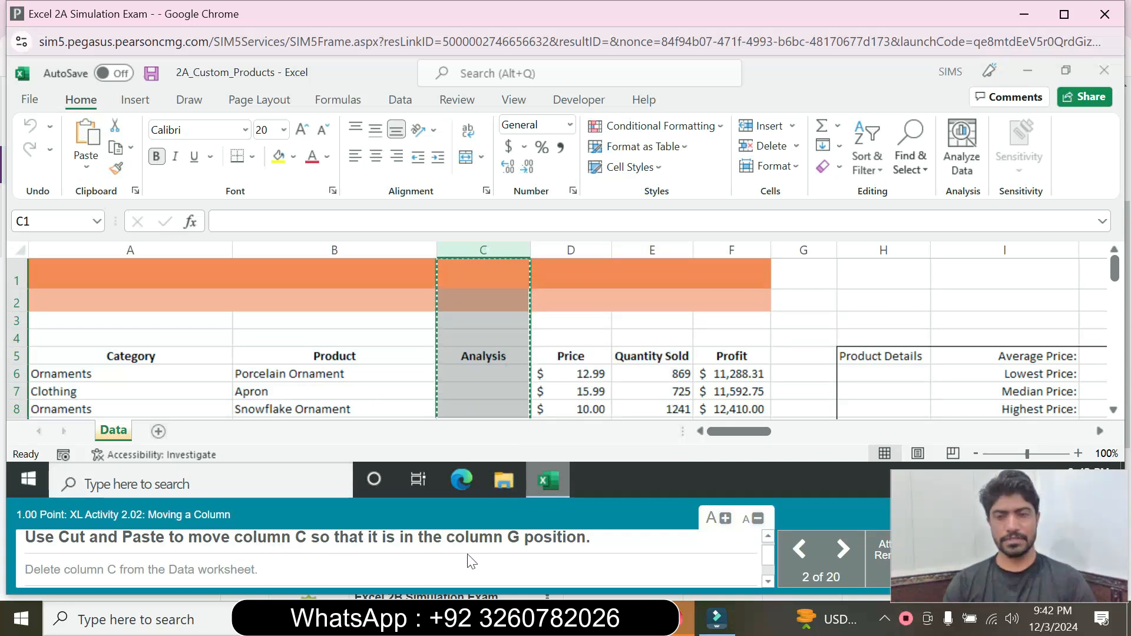
click(801, 252)
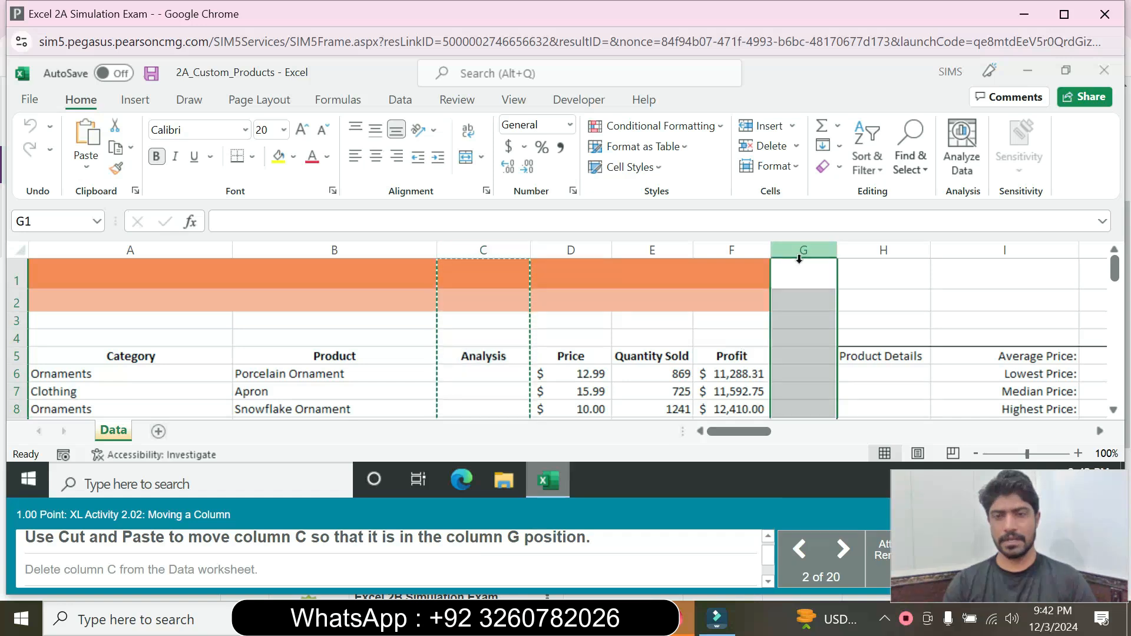
click(82, 137)
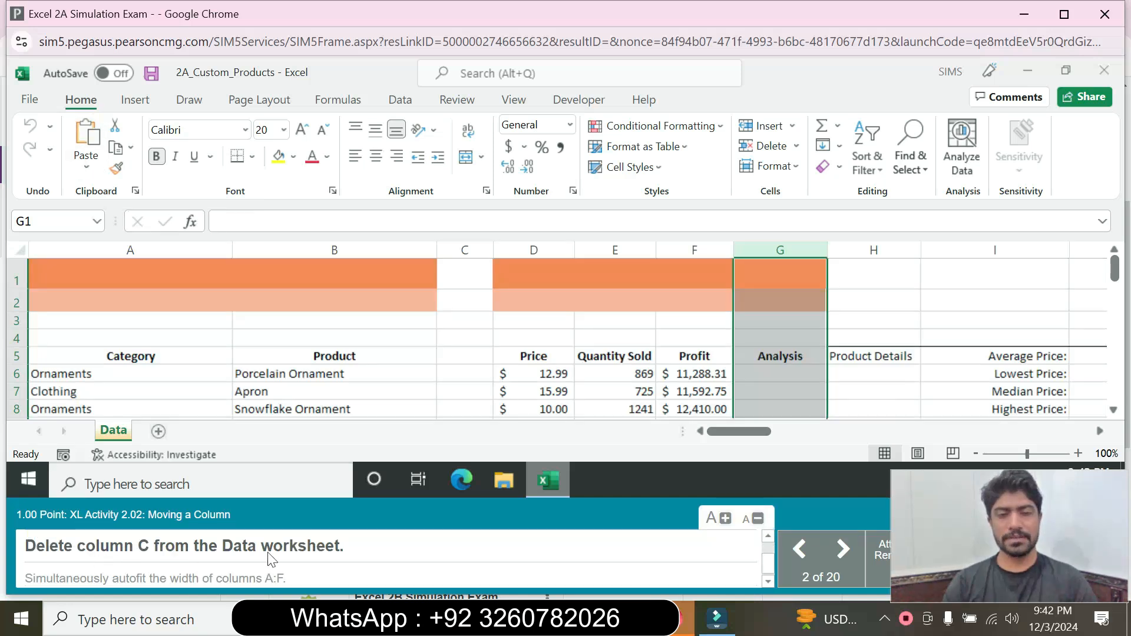
Step: Delete the now-empty column C
click(465, 251)
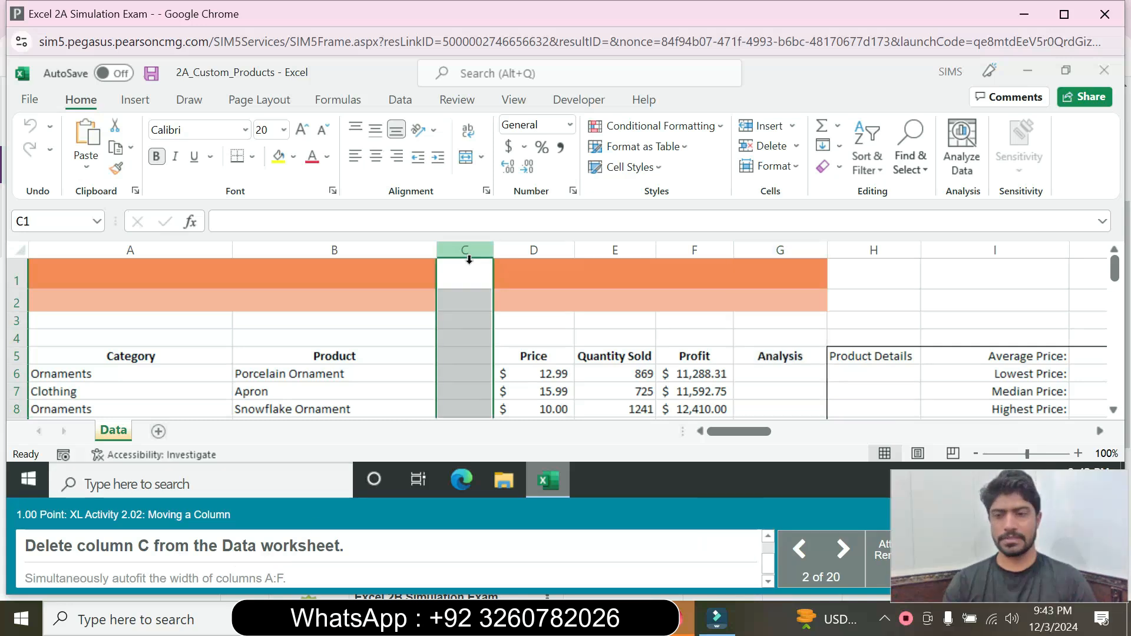
right_click(465, 257)
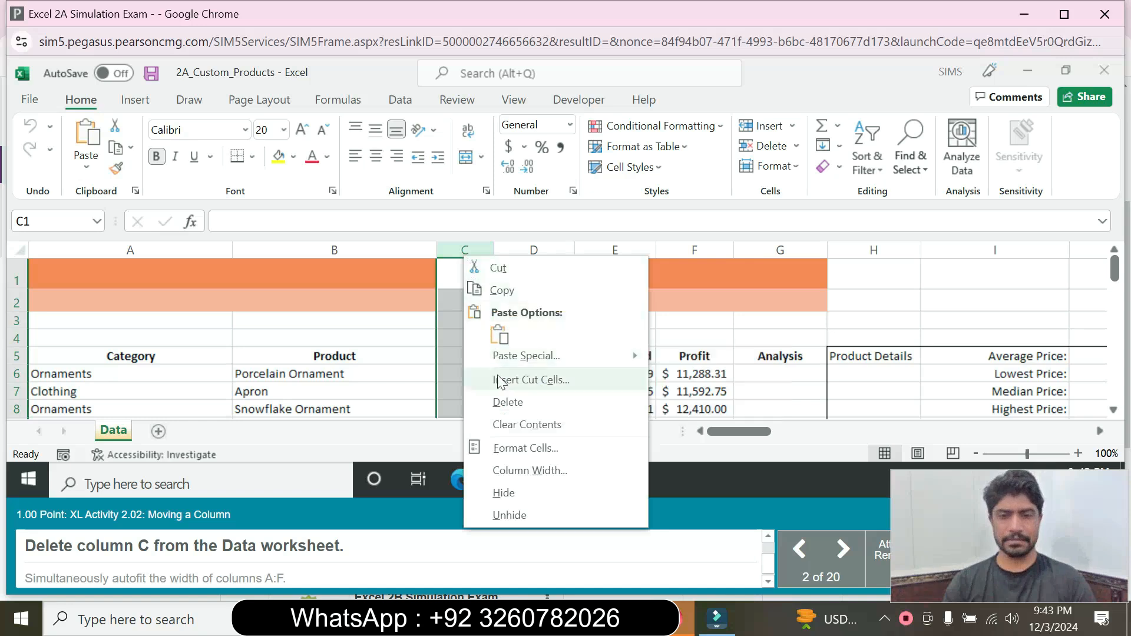
click(509, 404)
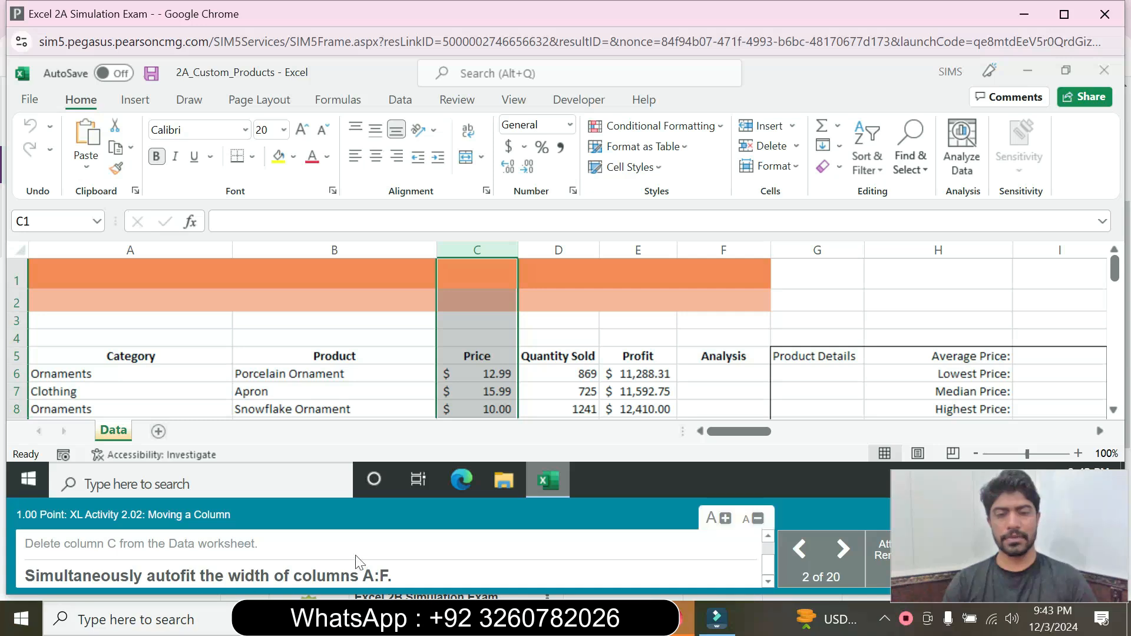
Step: Select columns A through F and autofit their widths together
click(176, 250)
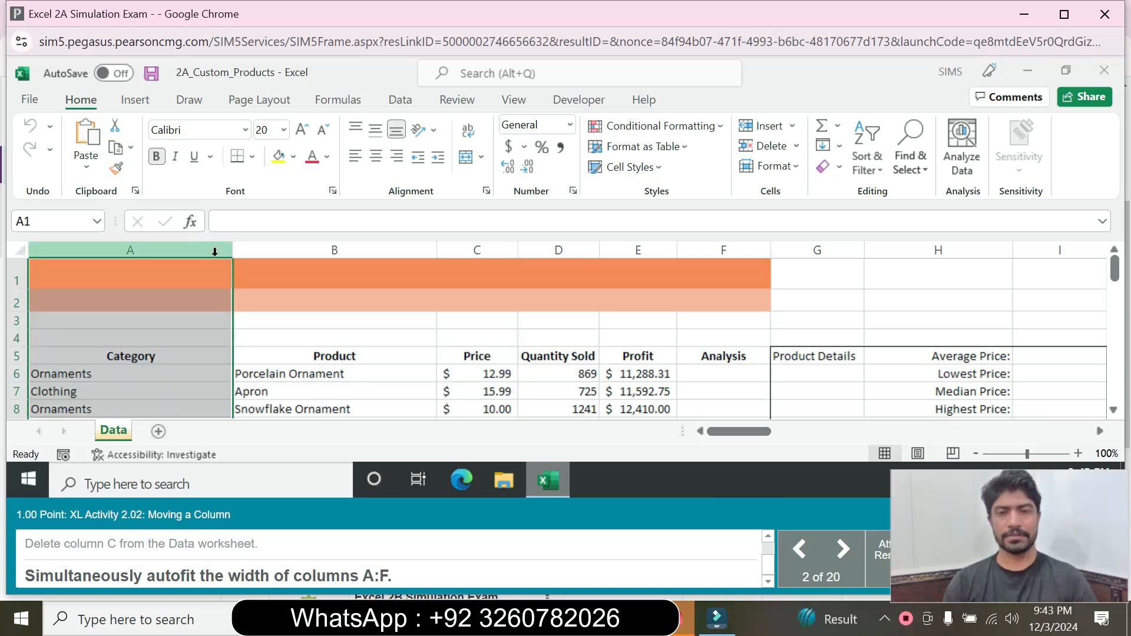
shift+click(718, 250)
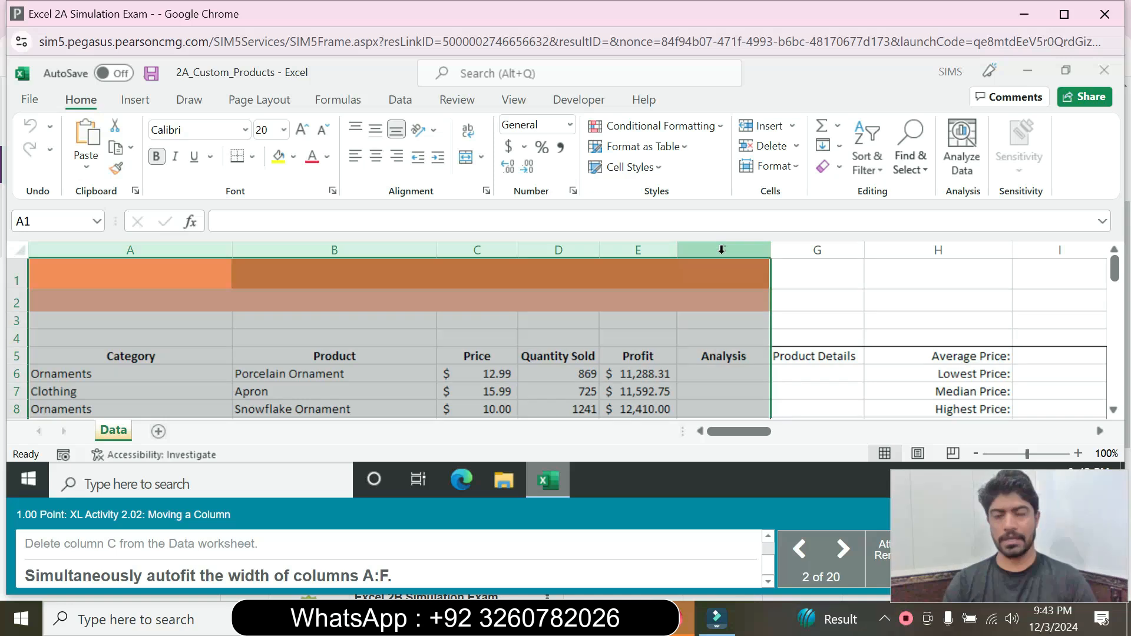
double_click(767, 251)
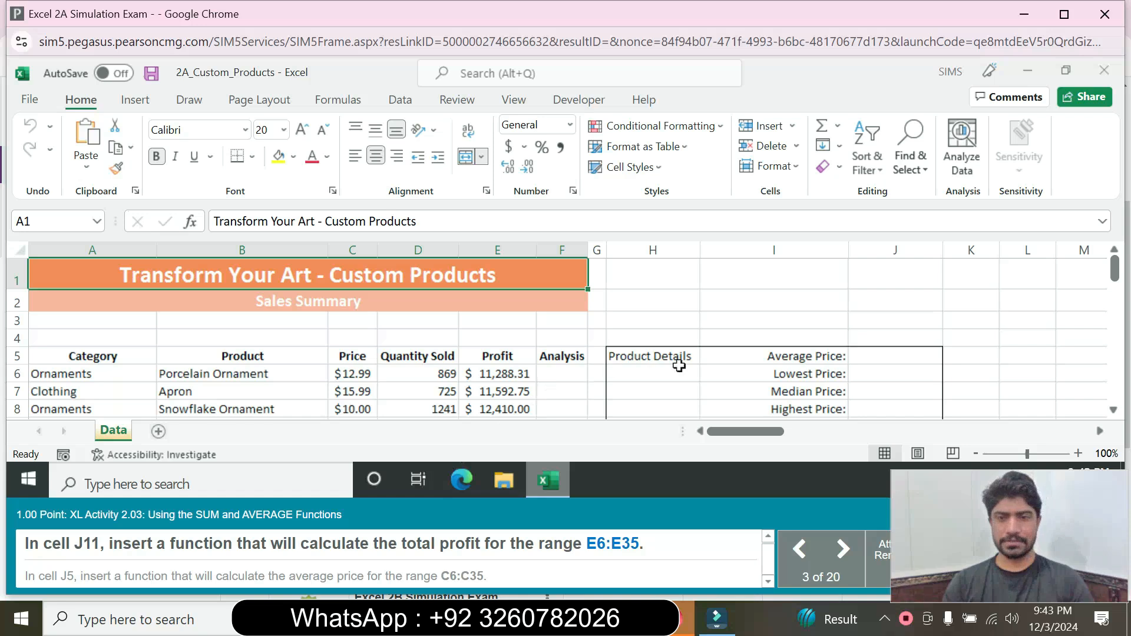
Step: Enter =SUM(E6:E35) in J11 to total the profit
click(882, 358)
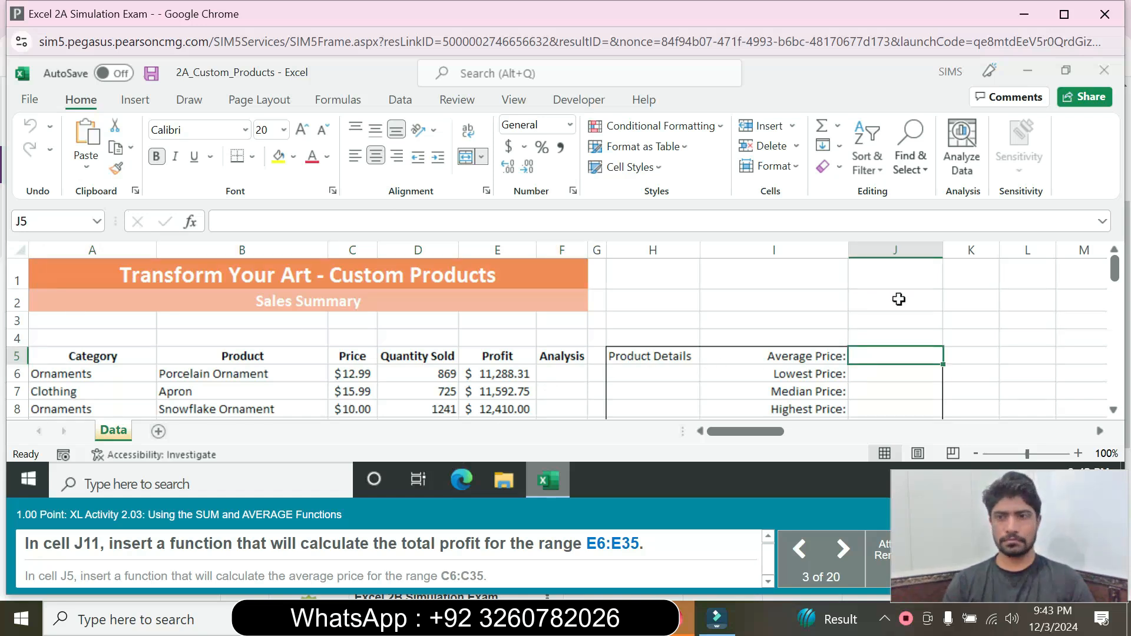
drag(1114, 272, 1113, 311)
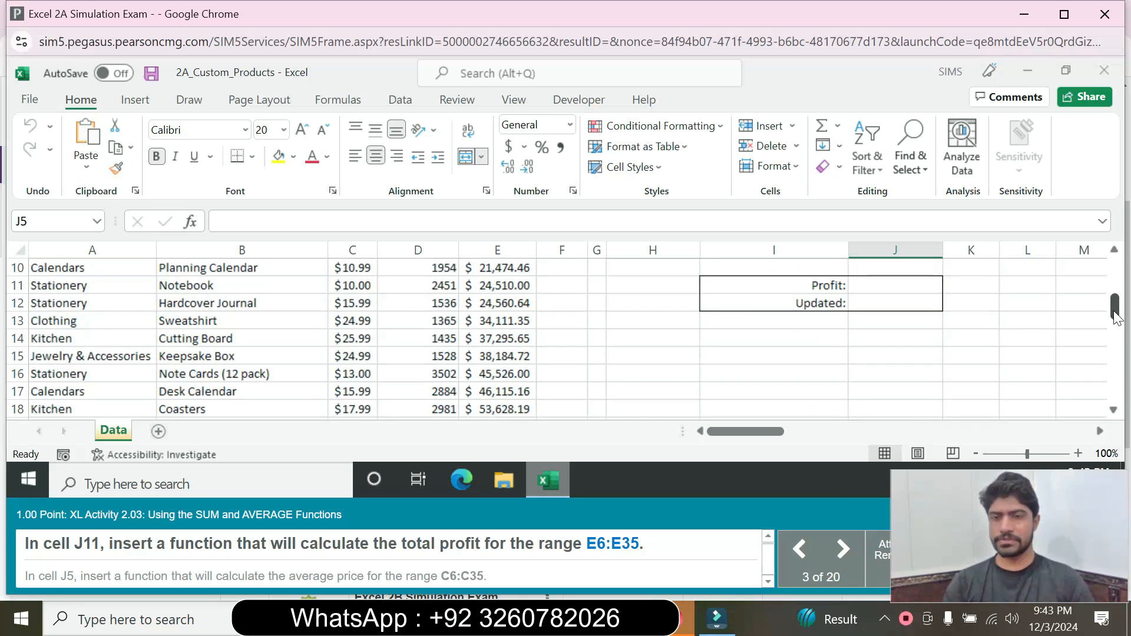
click(889, 285)
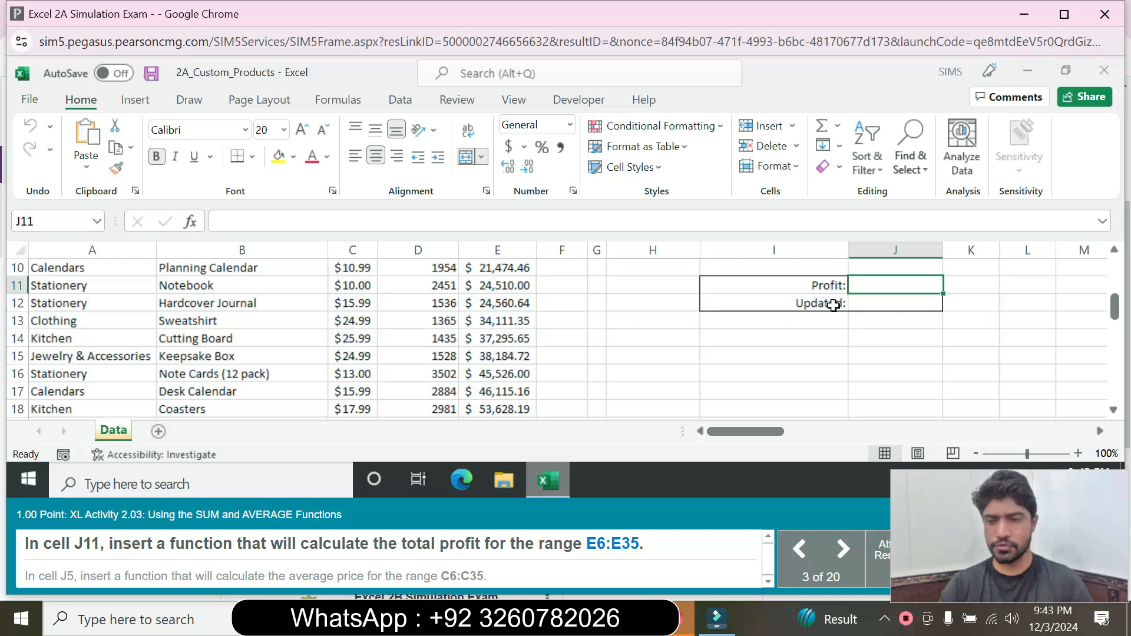
text(=su)
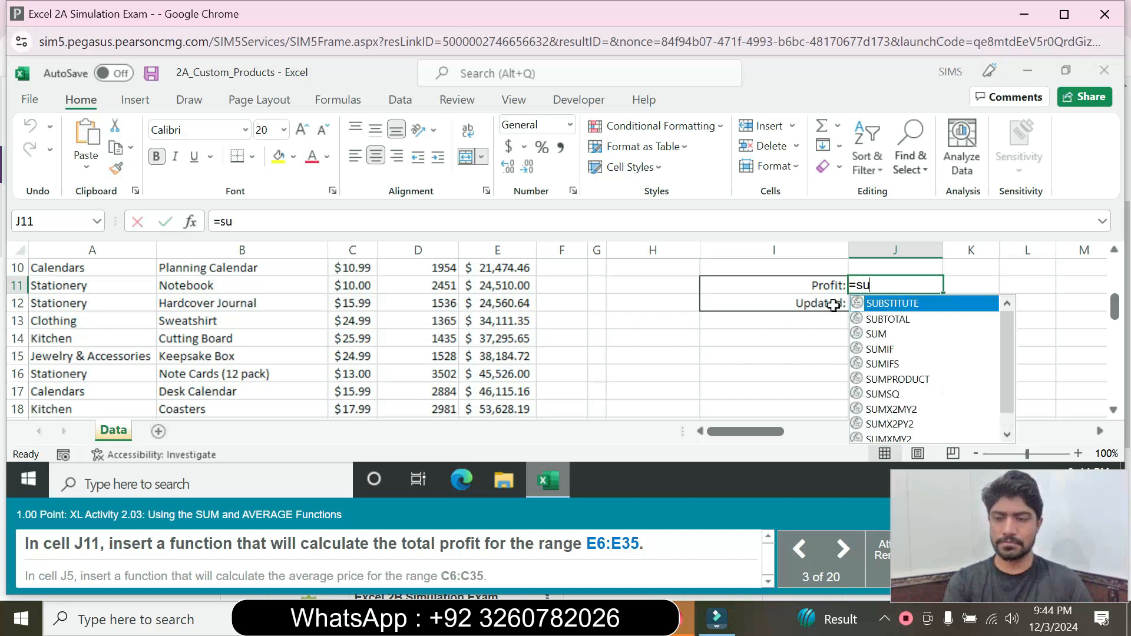
text(m)
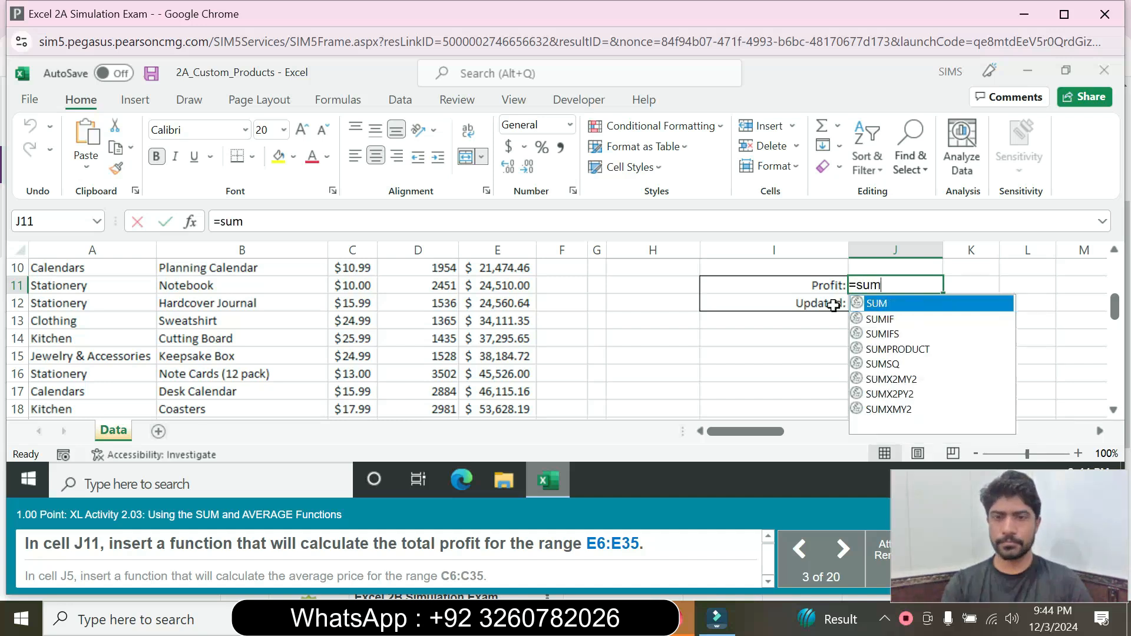
double_click(897, 305)
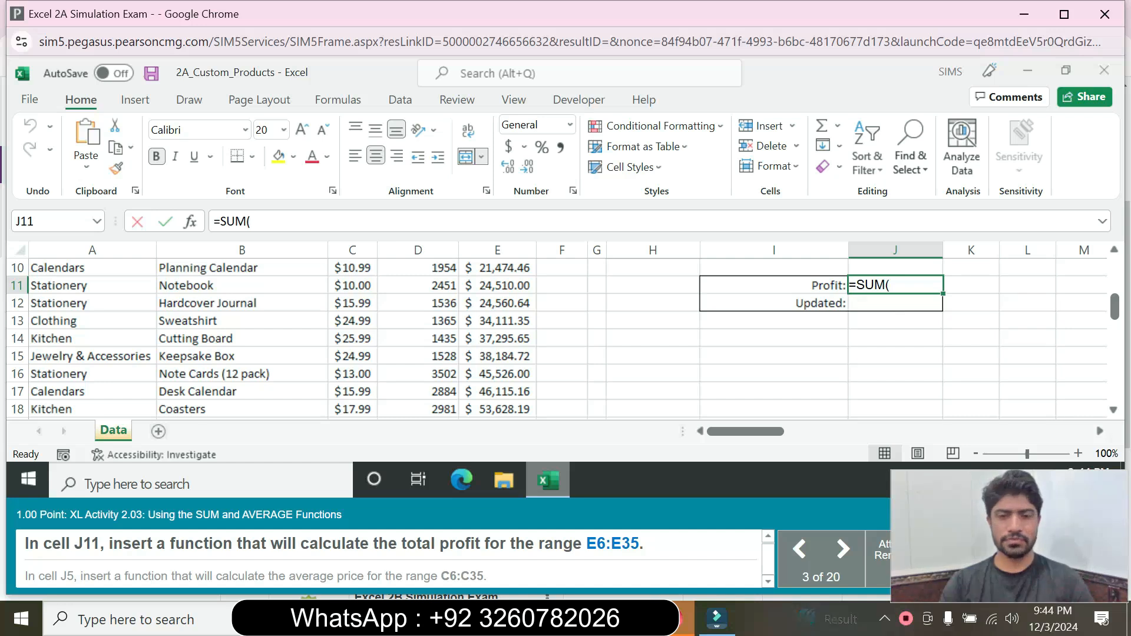
text(E)
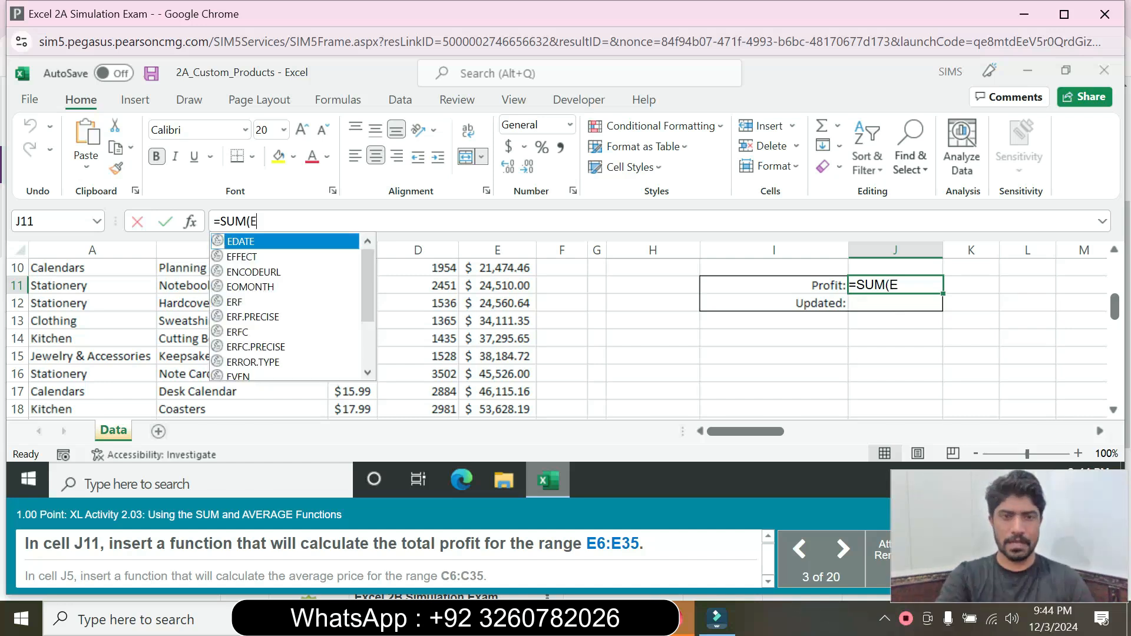
text(6:E35)
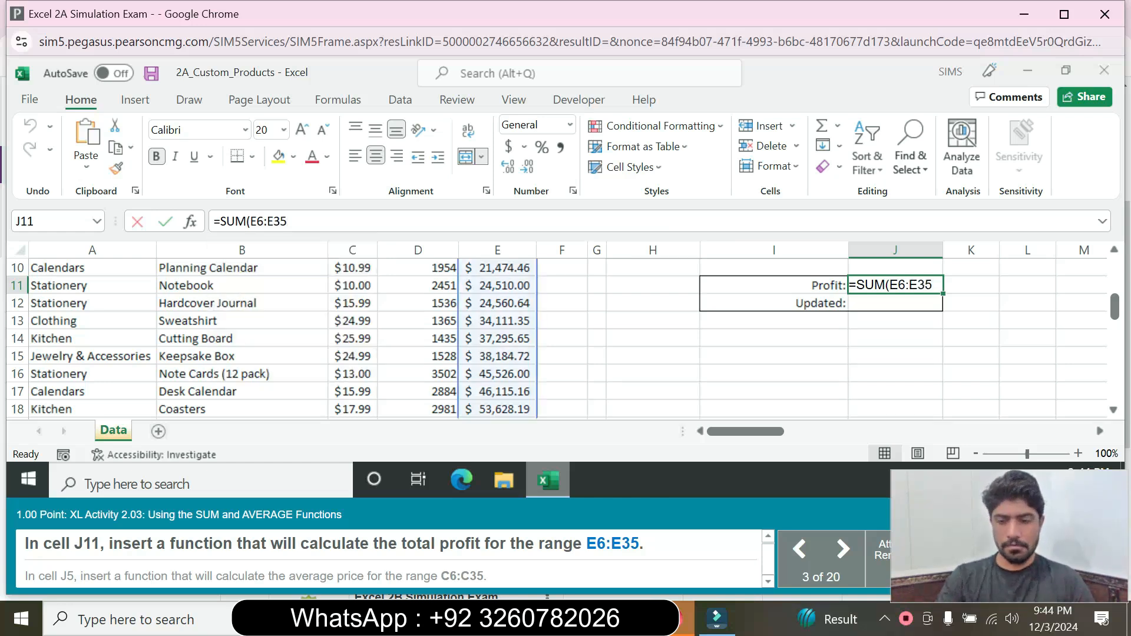
text())
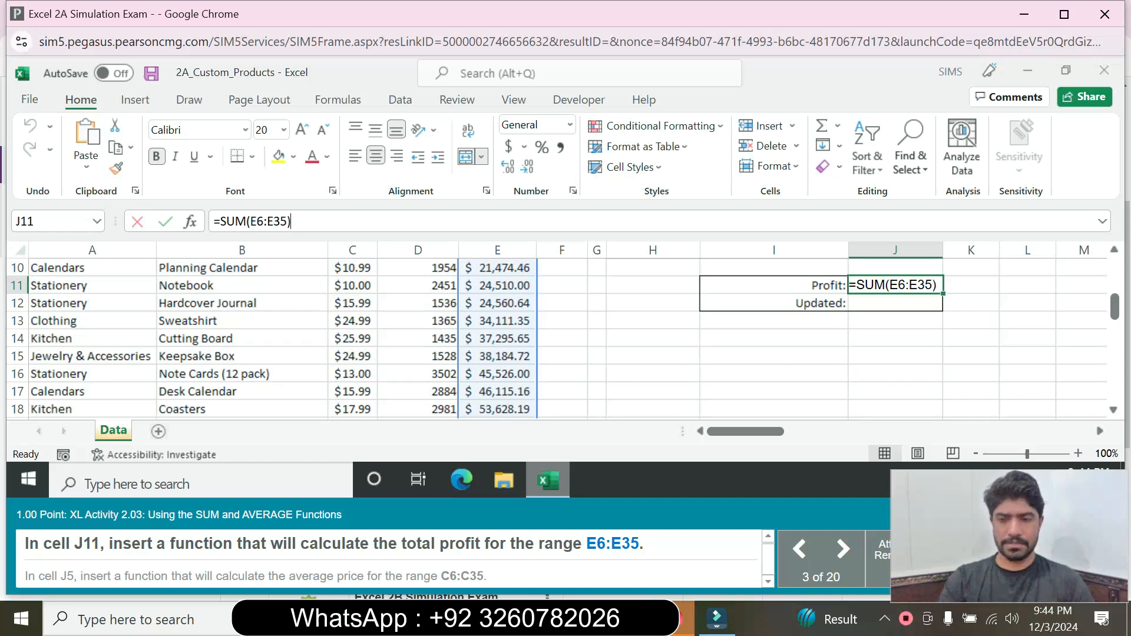
key(Return)
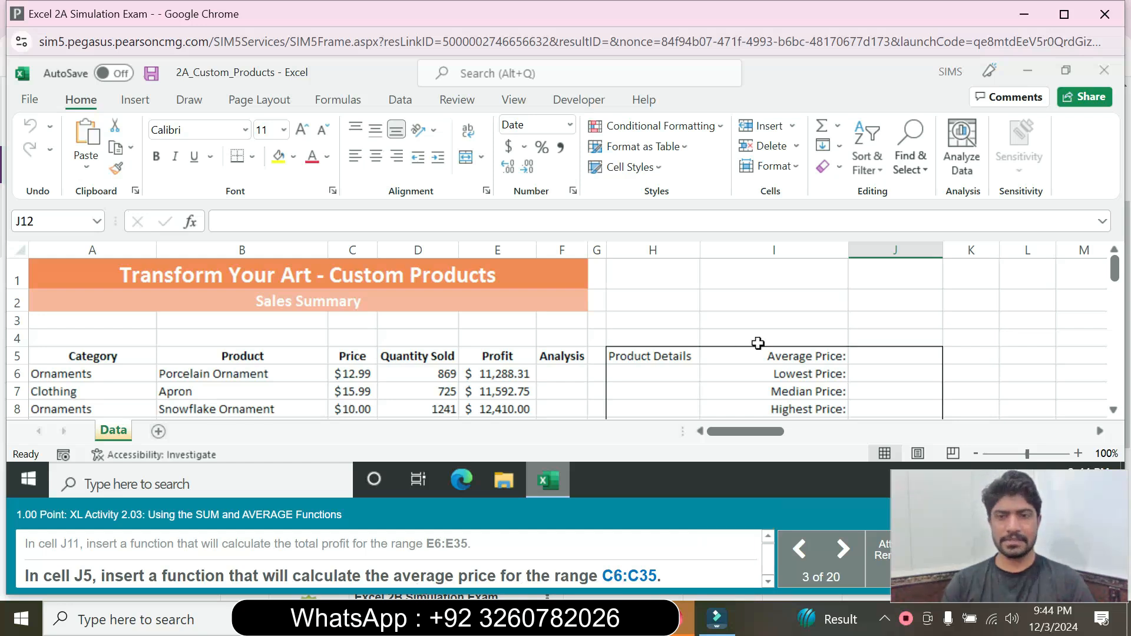
Step: Enter =AVERAGE(C6:C35) in J5, giving an average price of $20.99
click(894, 364)
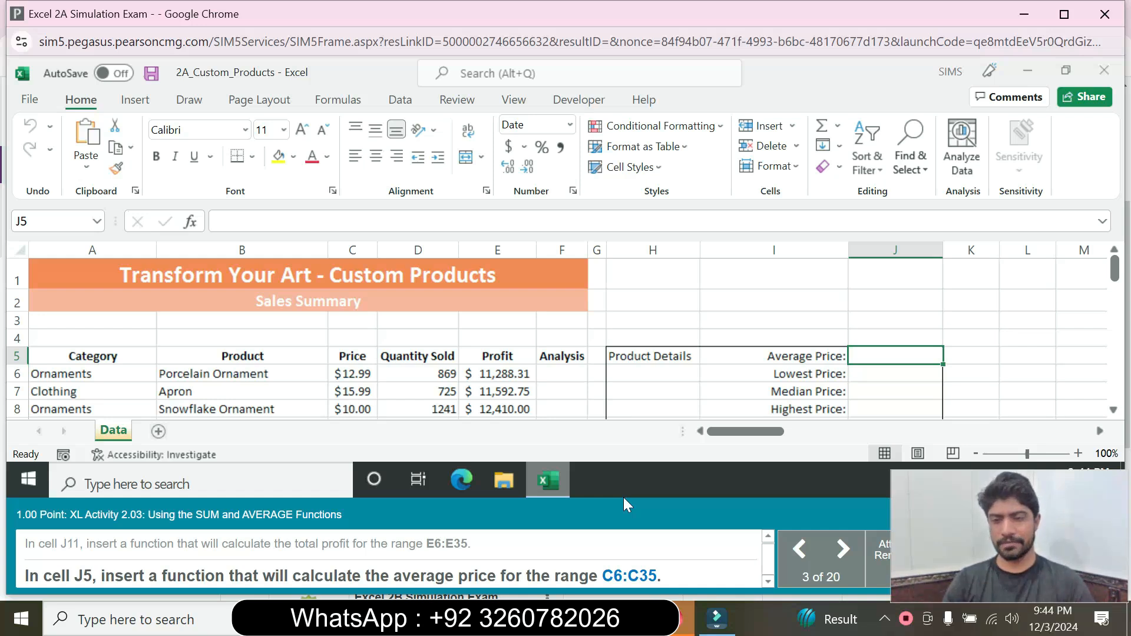
text(=)
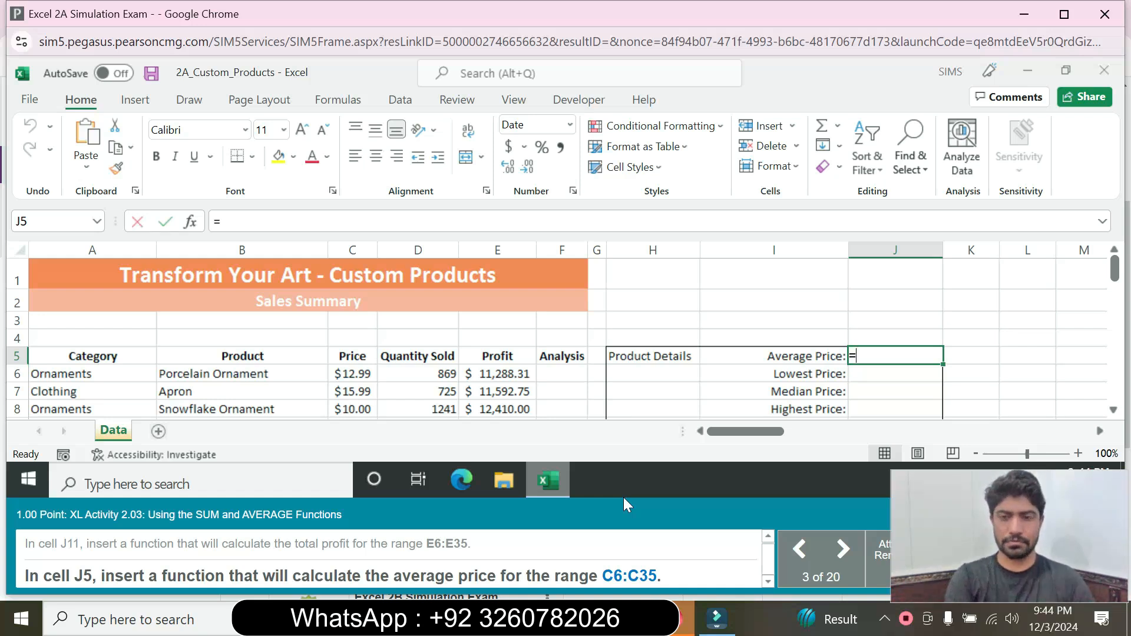
text(aver)
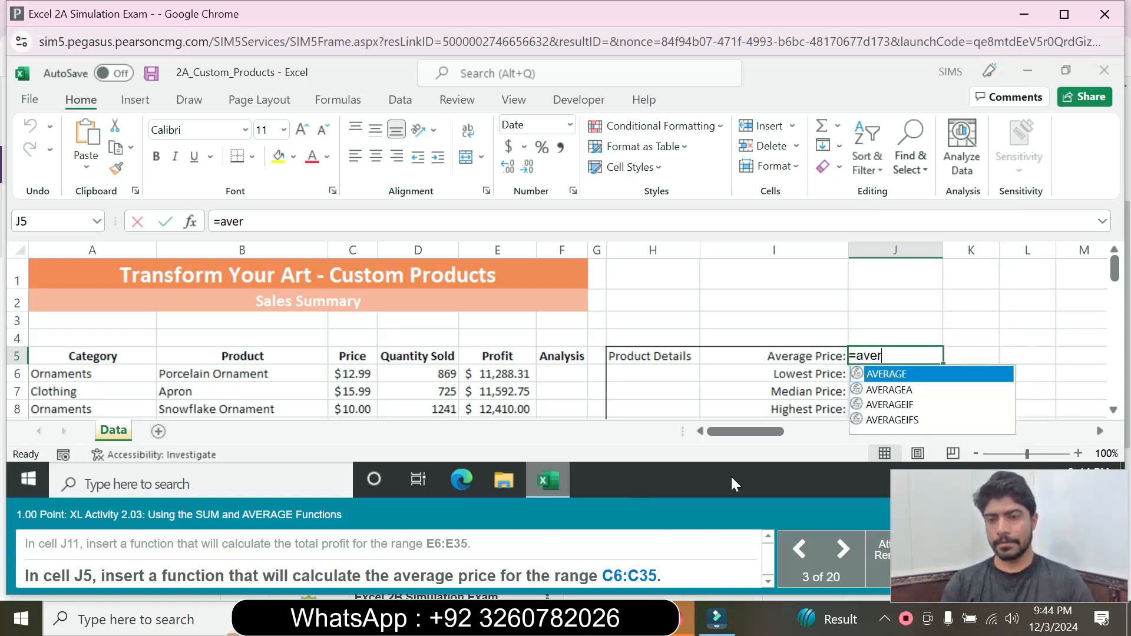
double_click(907, 374)
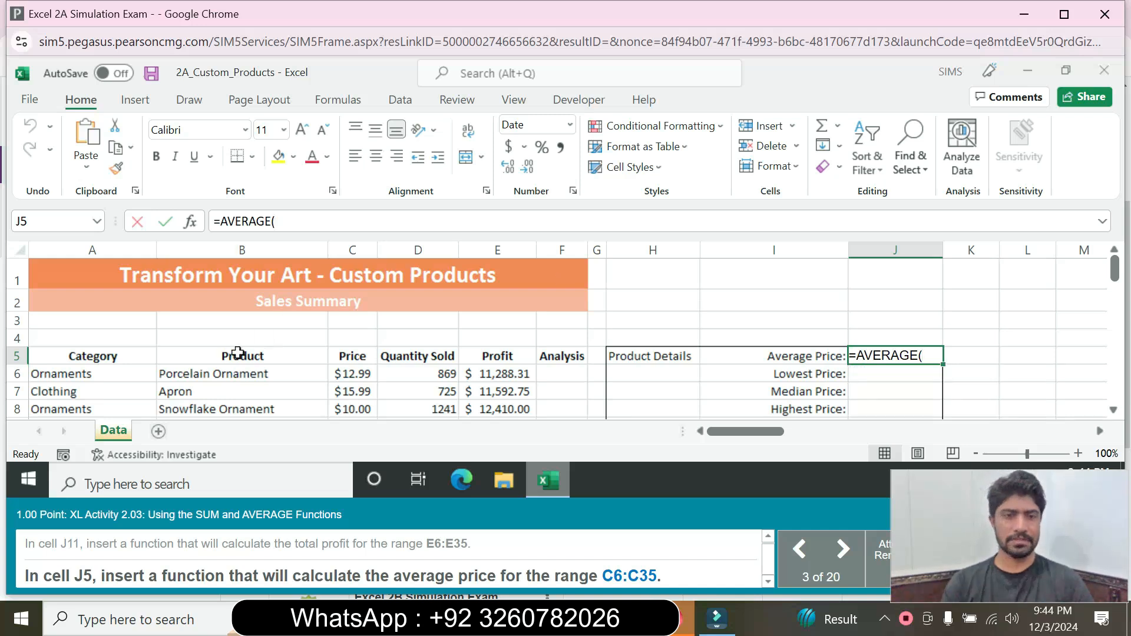
click(350, 371)
mouse_move(350, 371)
mouse_down()
mouse_move(353, 465)
mouse_move(358, 356)
mouse_move(358, 373)
mouse_up()
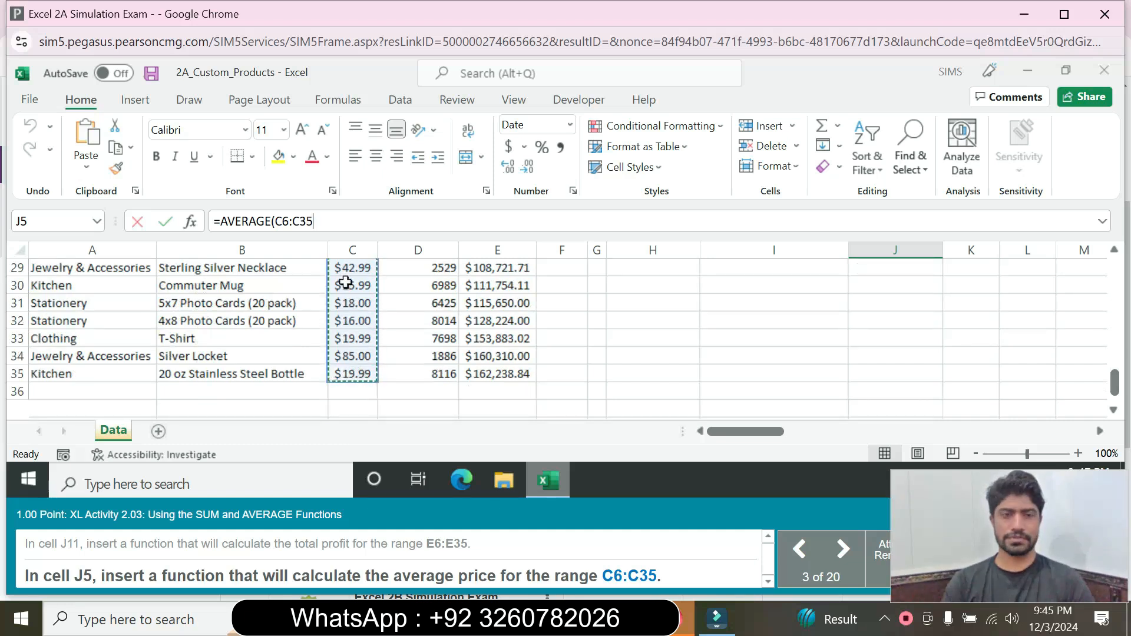
text())
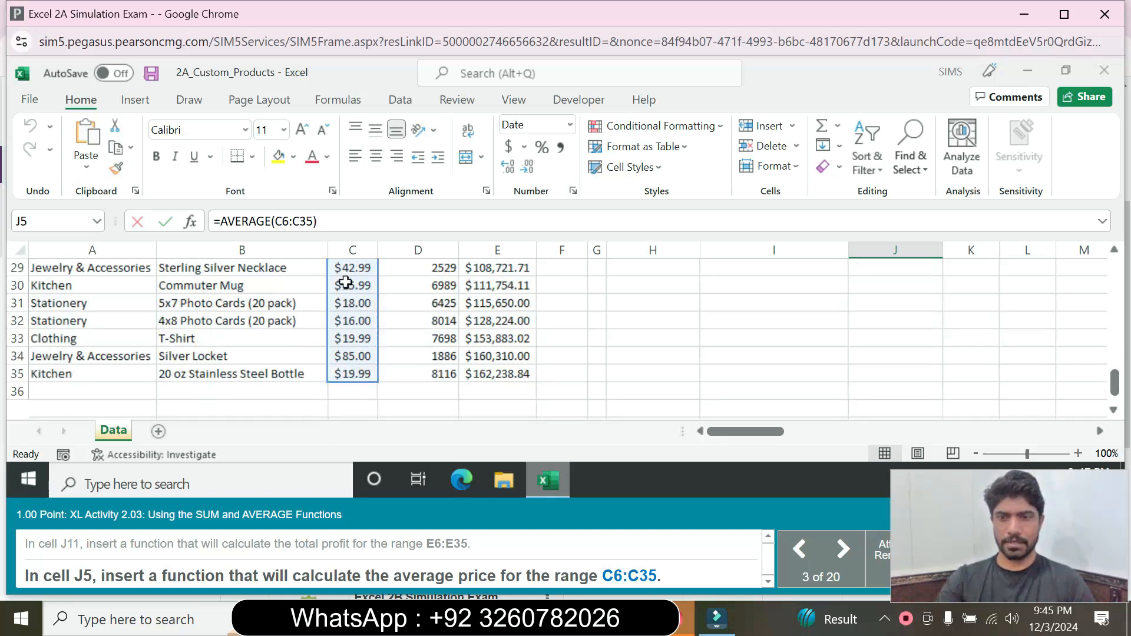
key(Return)
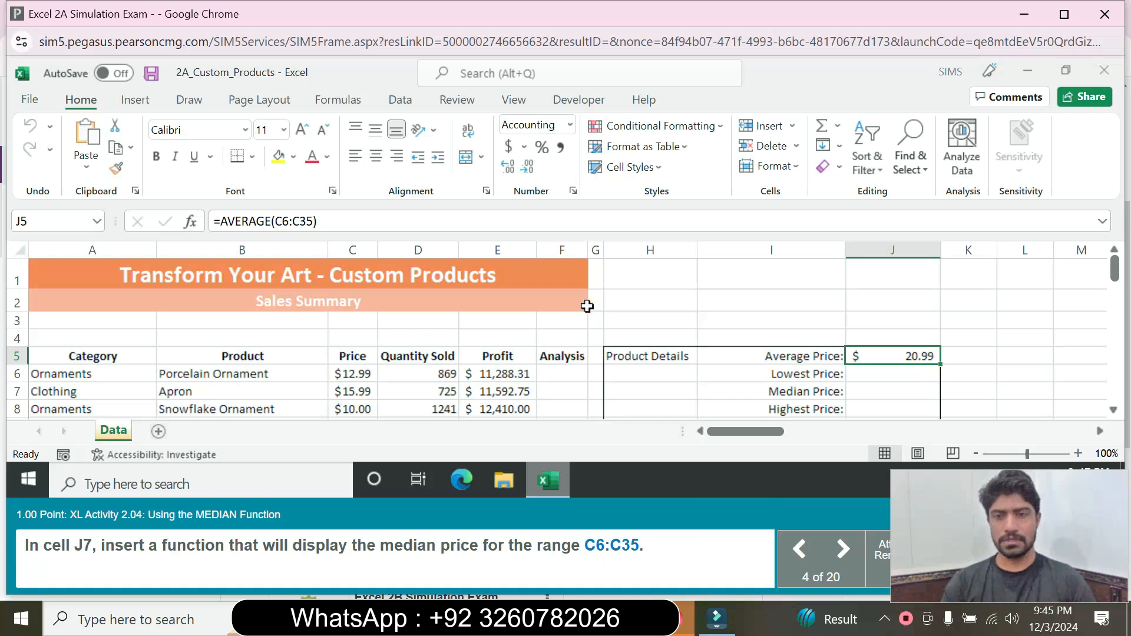
Step: Enter =MEDIAN(C6:C35) in J7 for a median price of 17.00
click(880, 378)
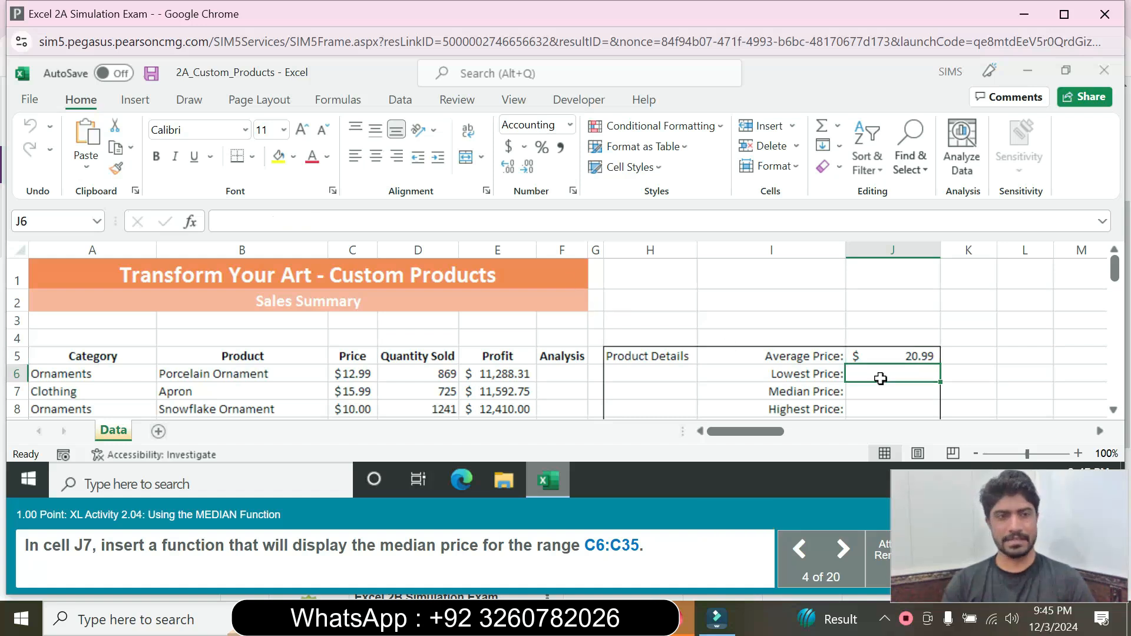
click(876, 392)
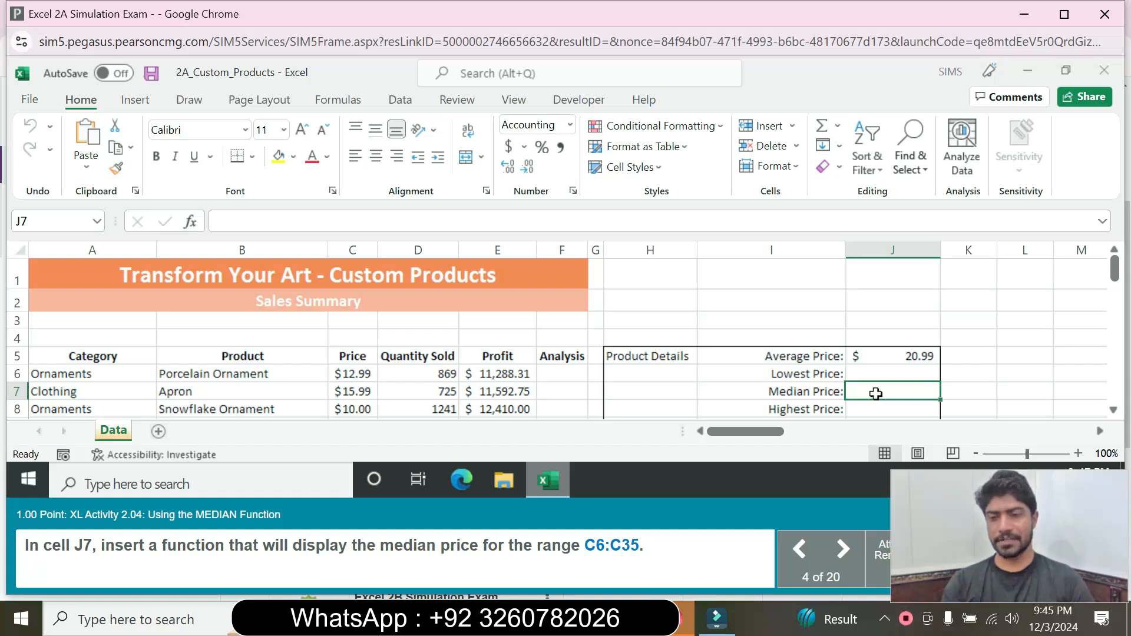
text(=med)
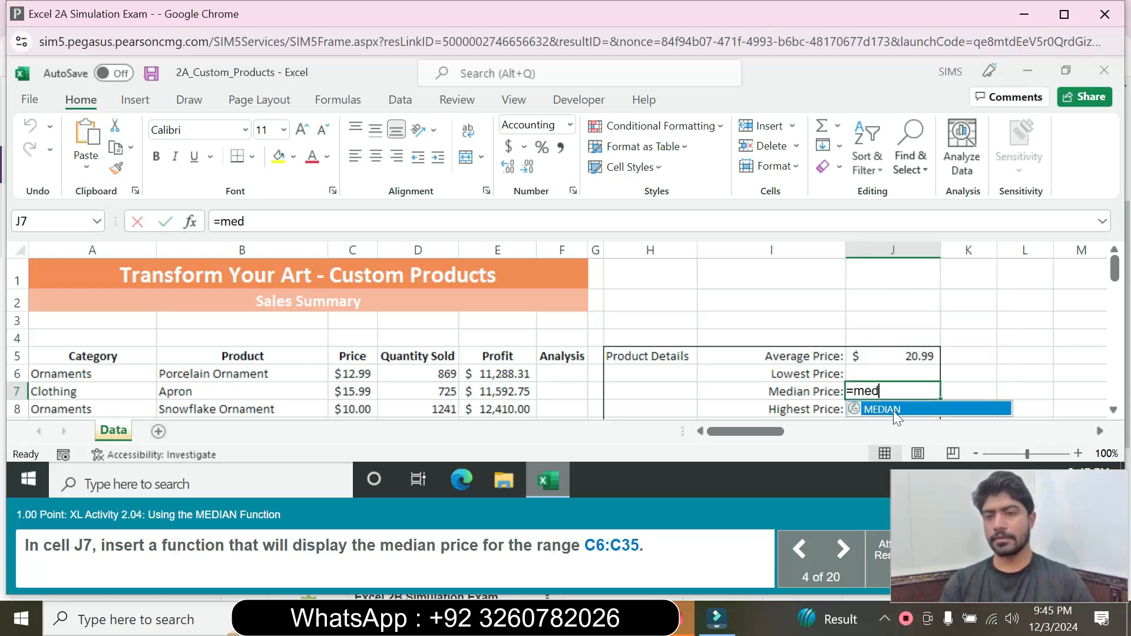
double_click(894, 411)
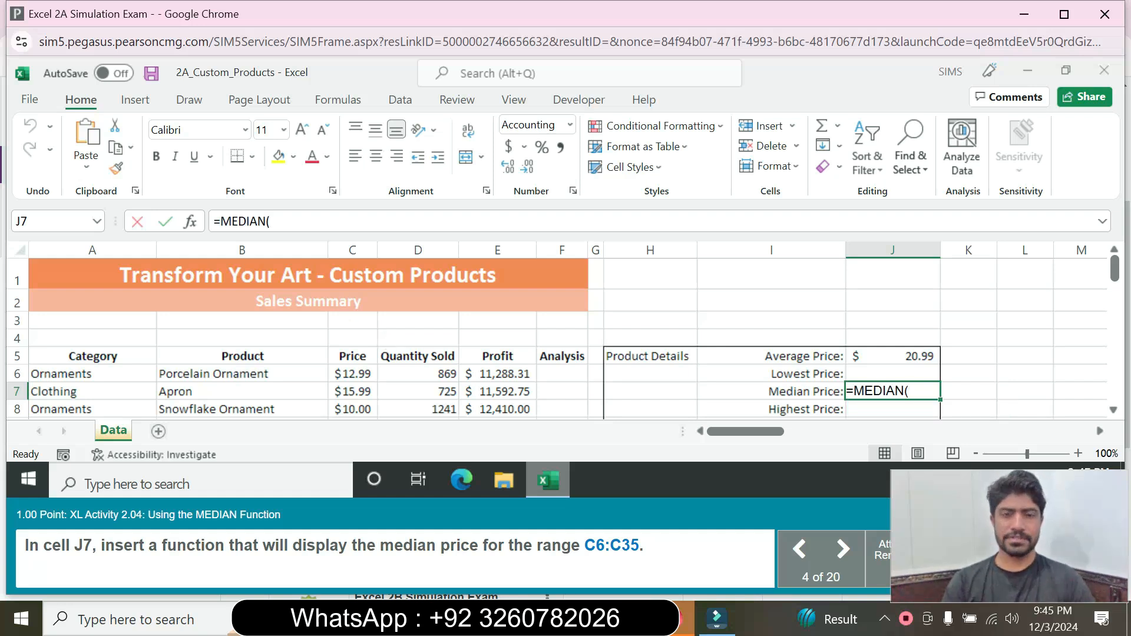
mouse_move(343, 377)
mouse_down()
mouse_move(353, 447)
mouse_move(346, 372)
mouse_up()
text())
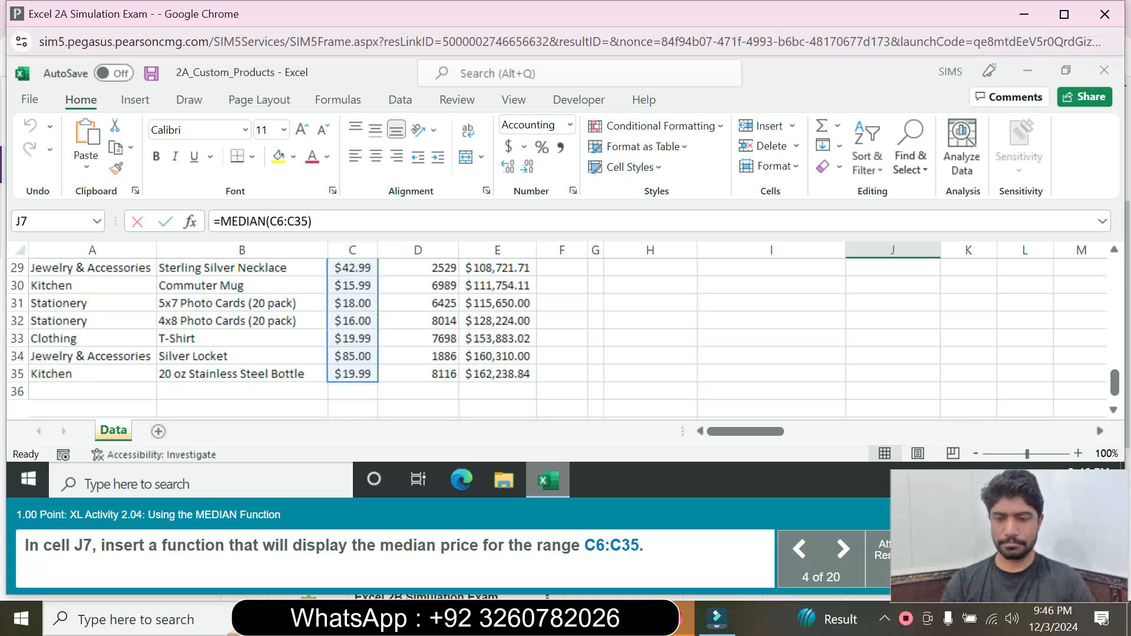
key(Return)
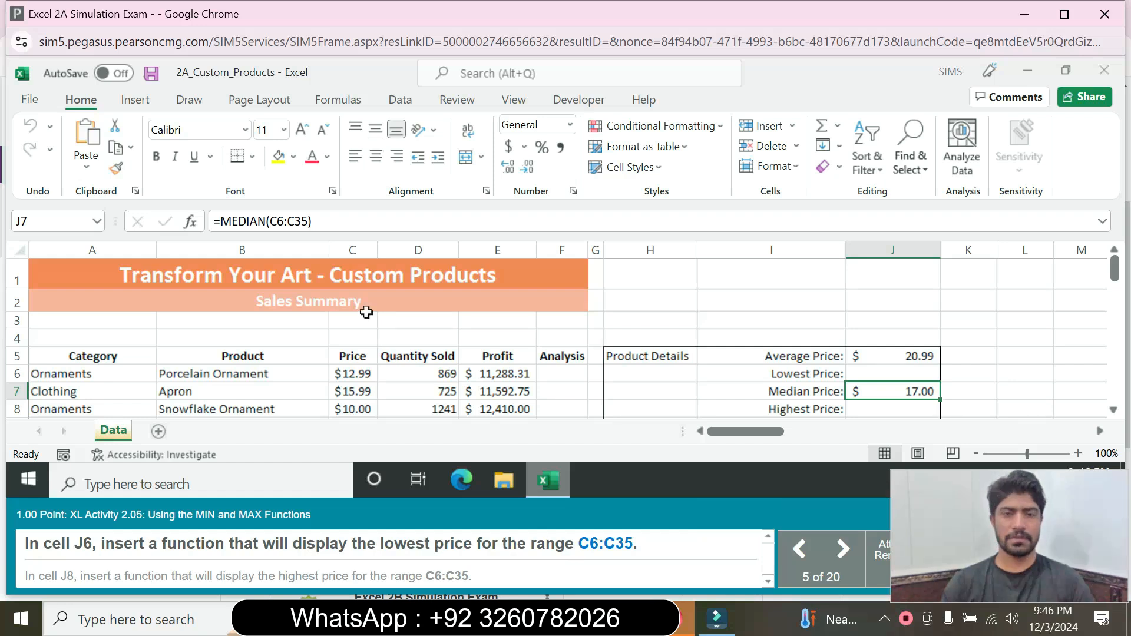
Step: Enter =MIN(C6:C35) in J6 to show the lowest price
click(856, 375)
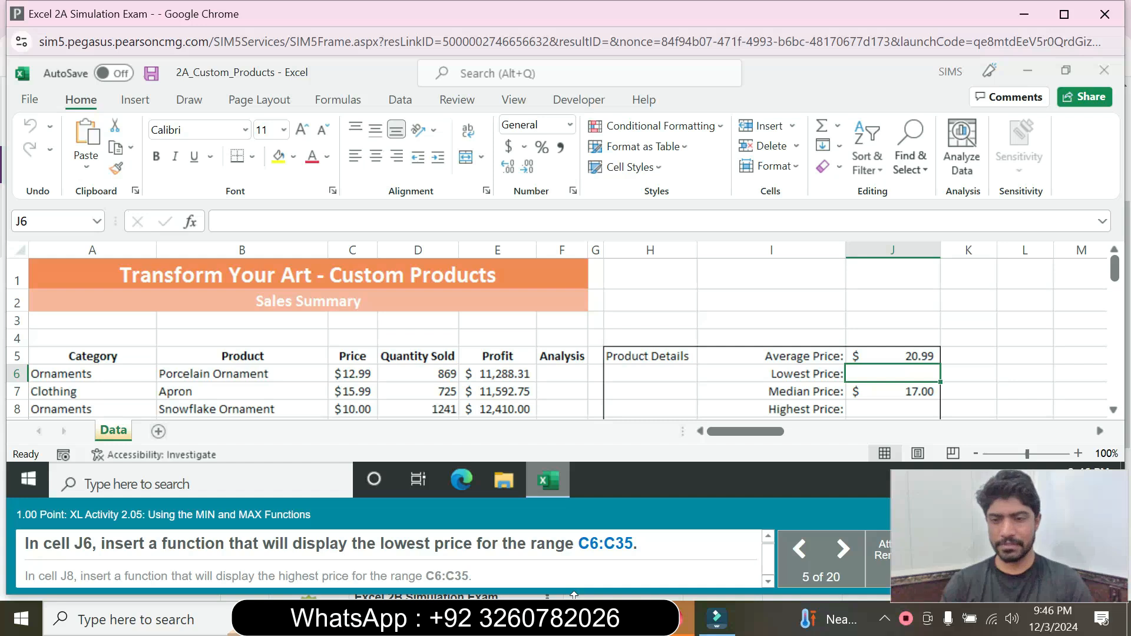
text(=)
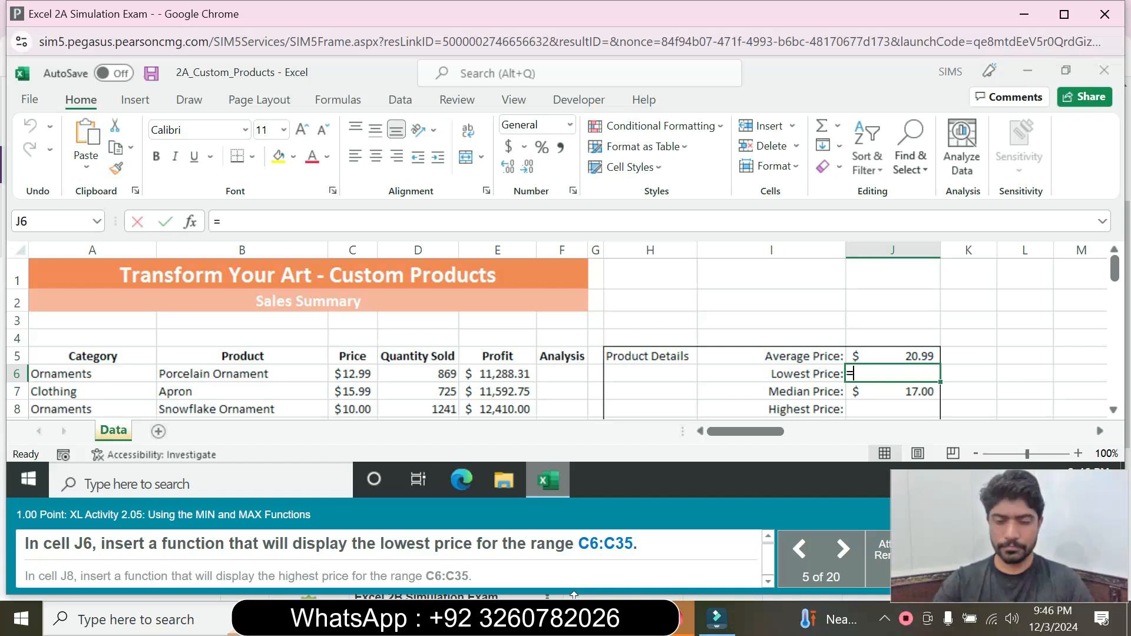
text(min)
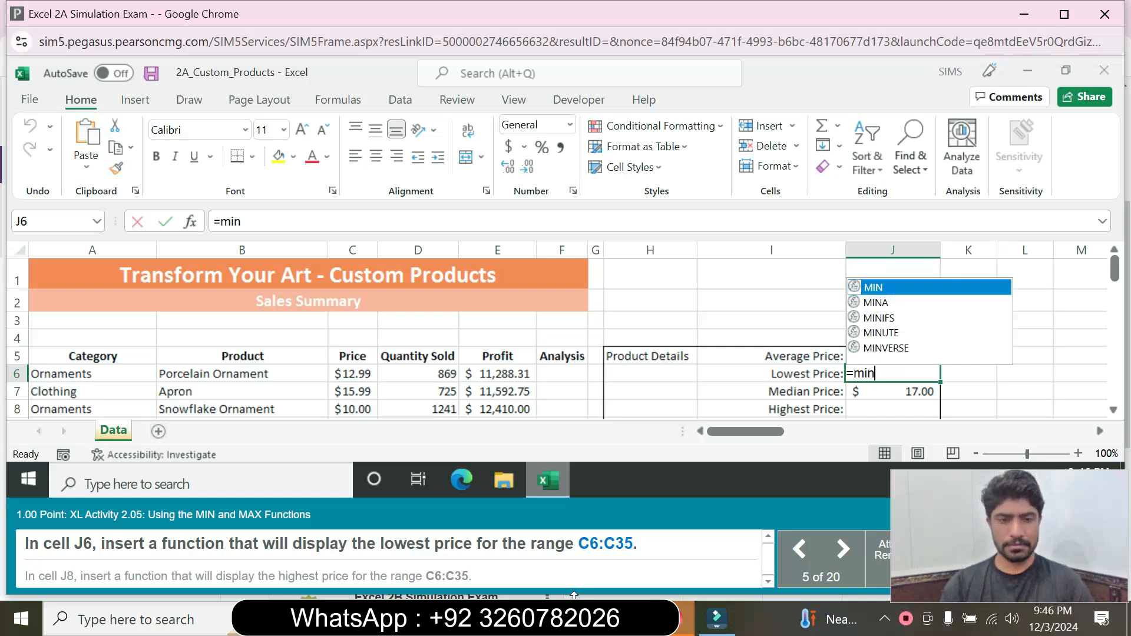
double_click(898, 288)
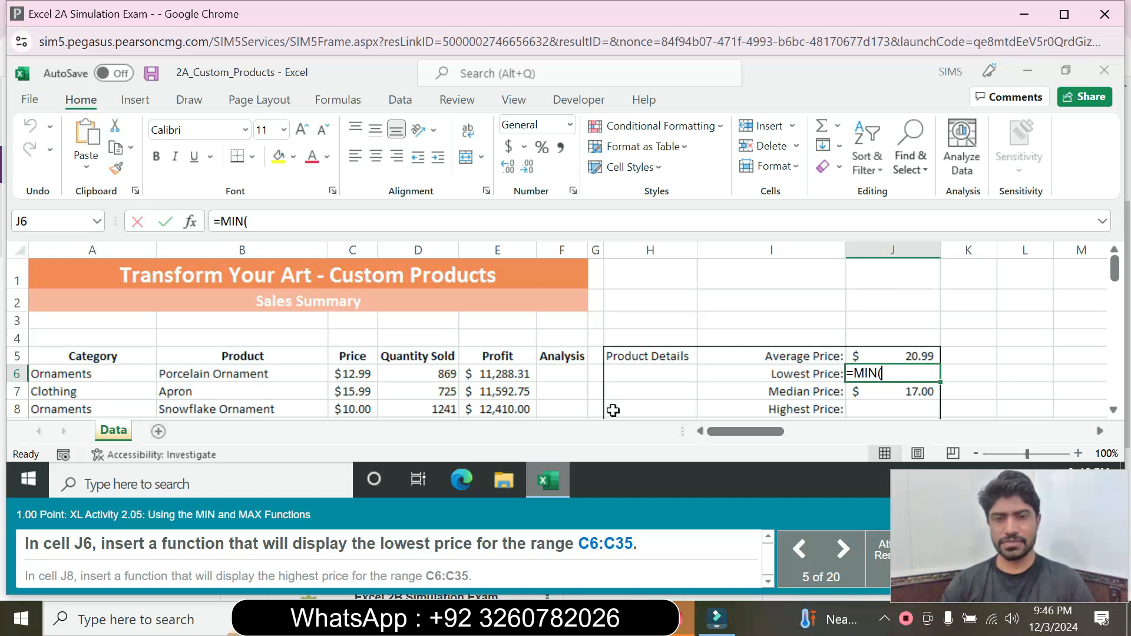
click(348, 375)
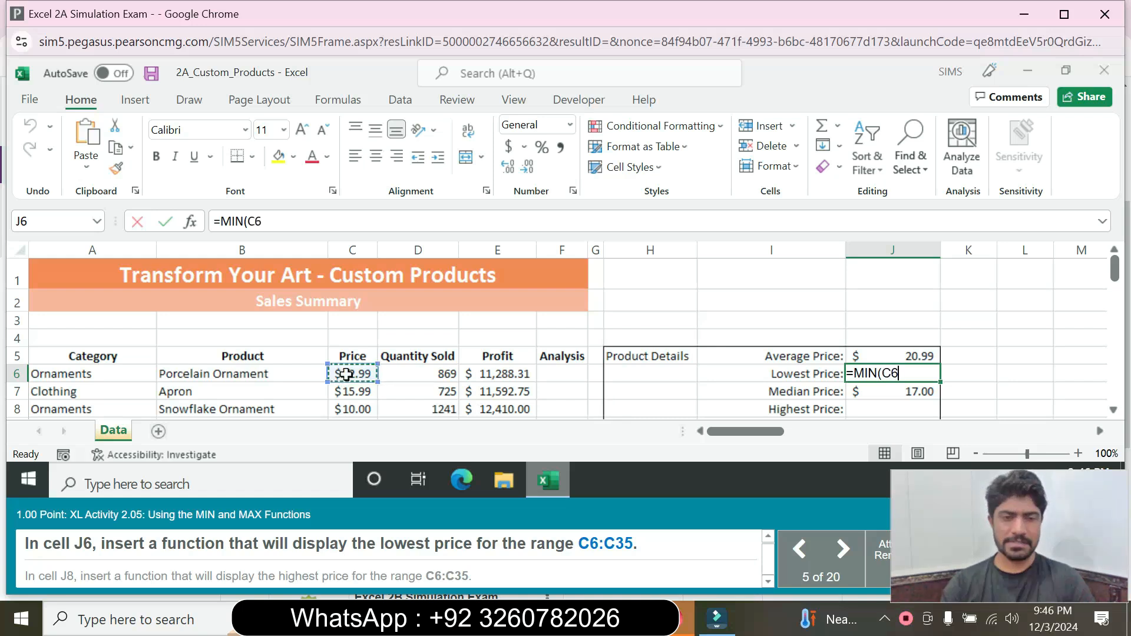
mouse_move(347, 374)
mouse_down()
mouse_move(337, 453)
mouse_move(337, 373)
mouse_up()
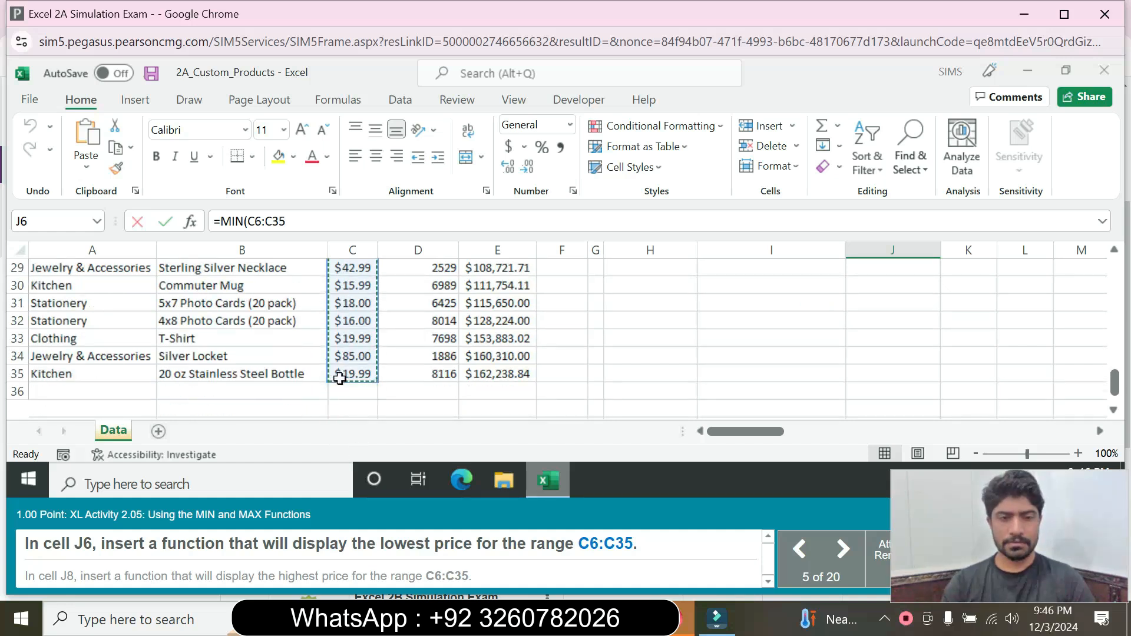
click(297, 222)
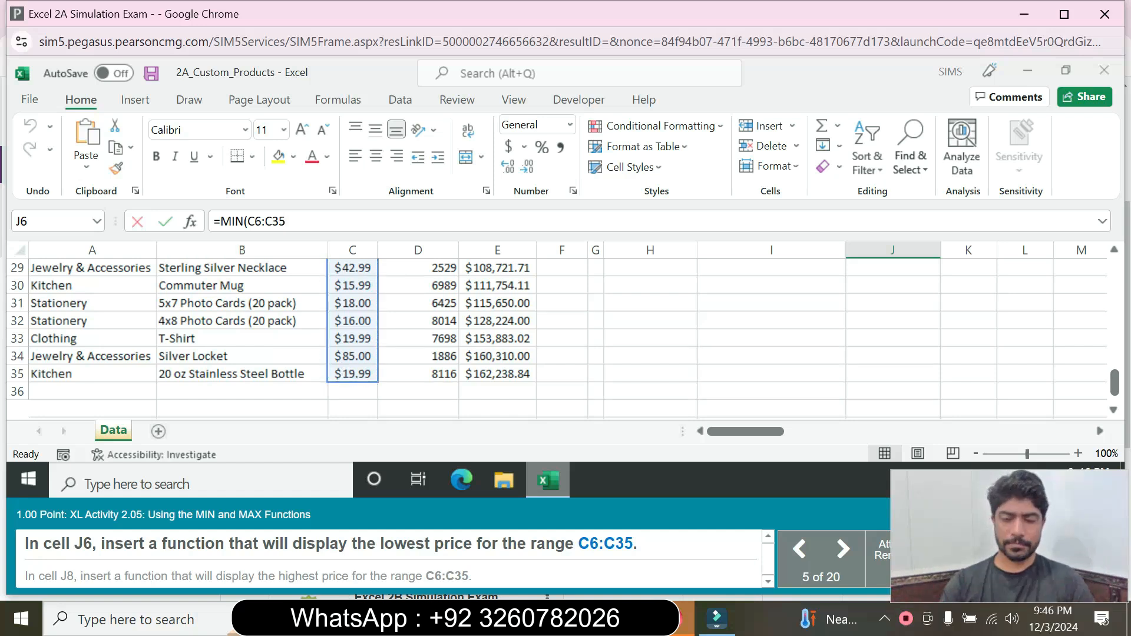
text())
key(Return)
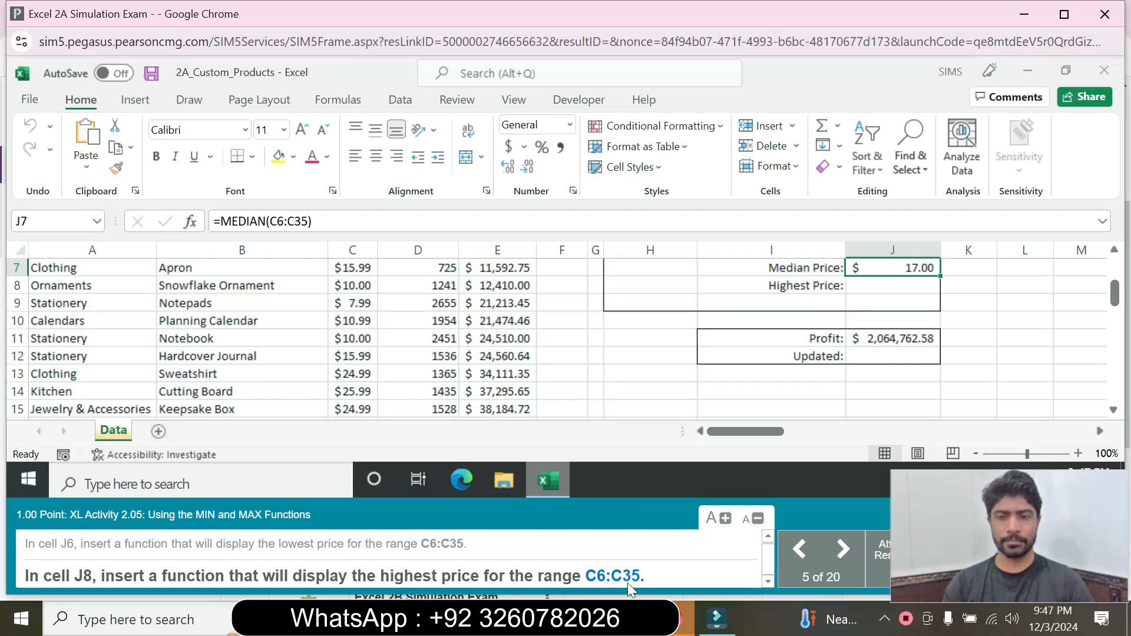
Step: Enter =MAX(C6:C35) in J8, returning the highest price of 85.00
click(863, 291)
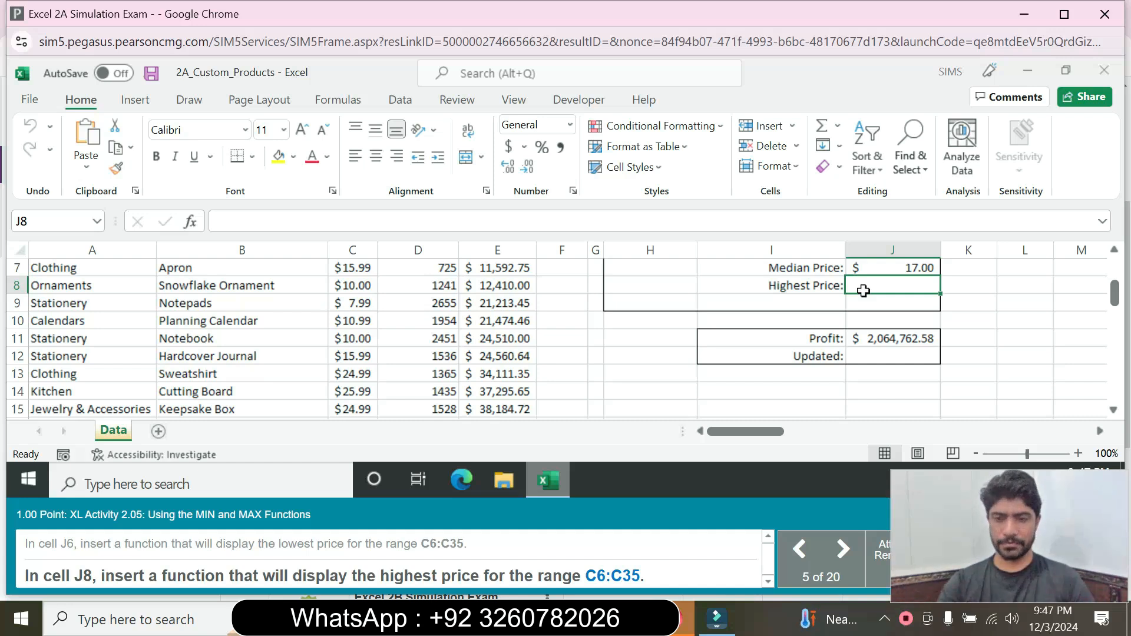
text(=)
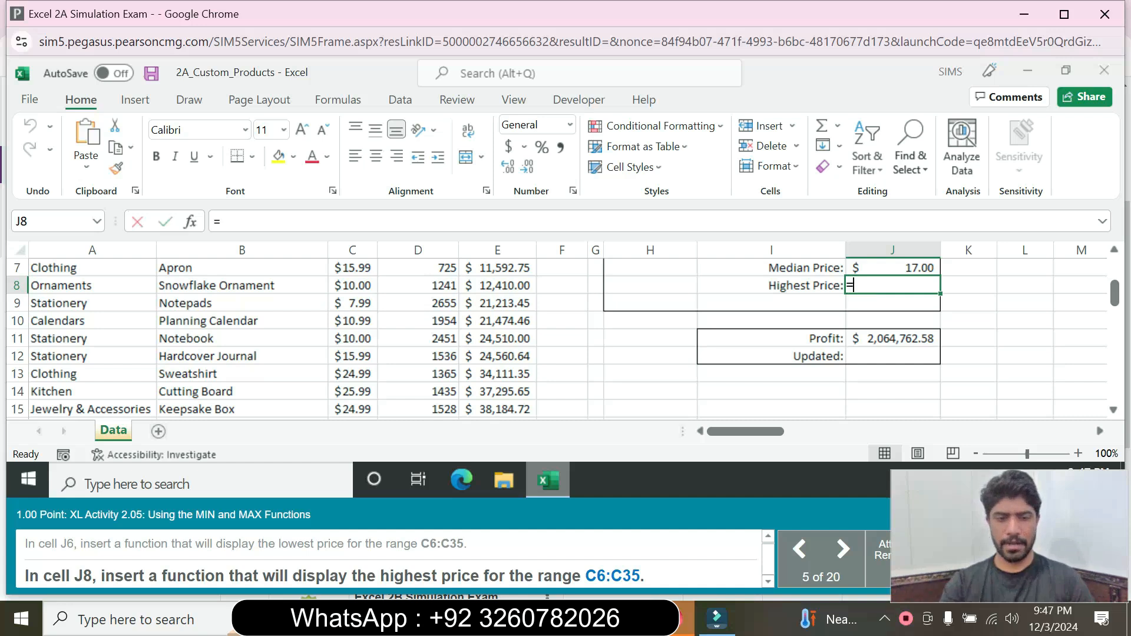
text(max)
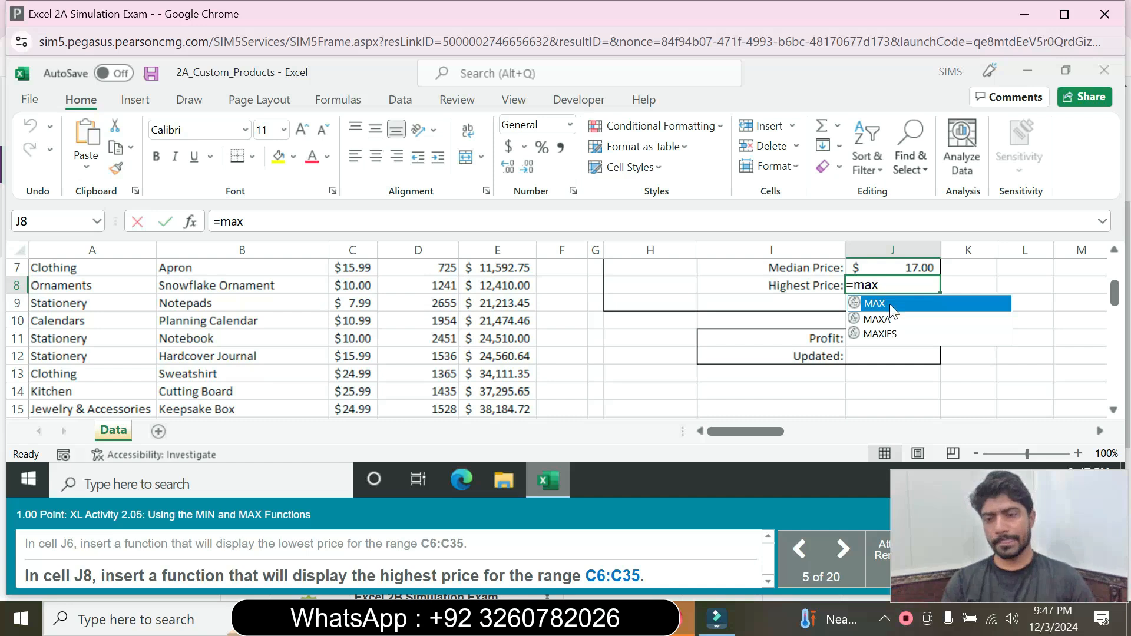
double_click(890, 304)
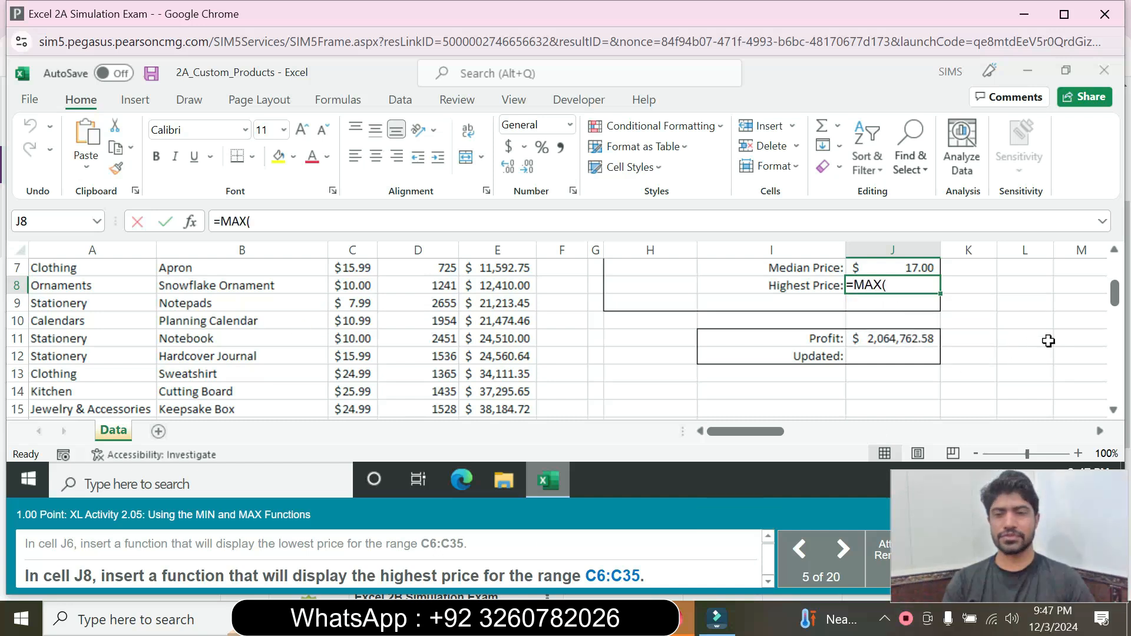
drag(1114, 292, 1121, 266)
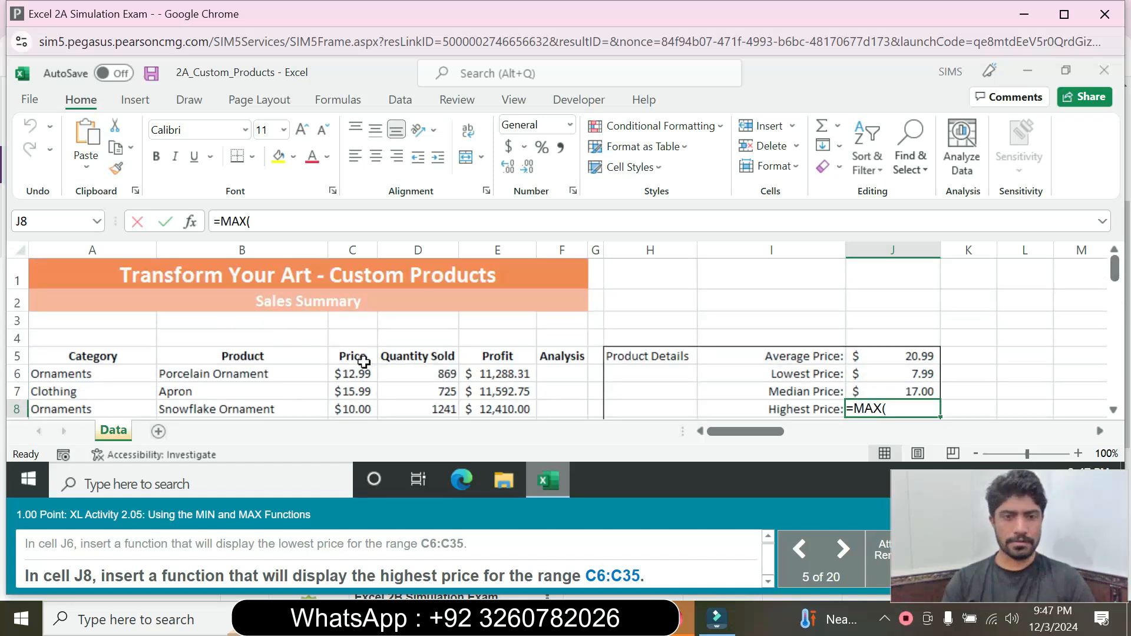
mouse_move(359, 371)
mouse_down()
mouse_move(342, 454)
mouse_move(352, 372)
mouse_up()
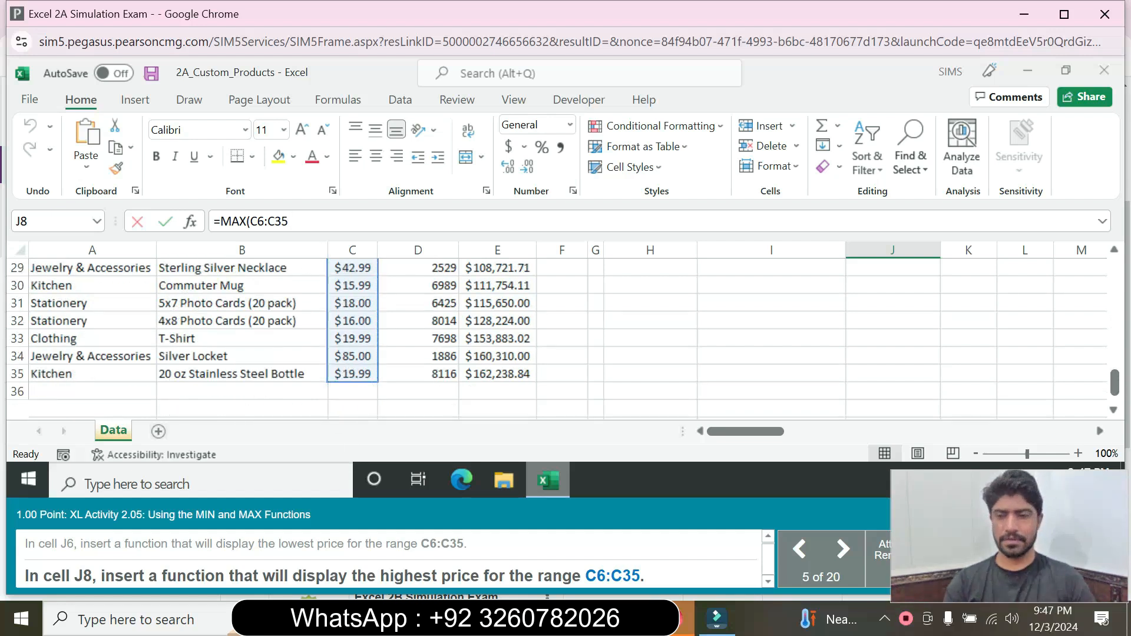
text())
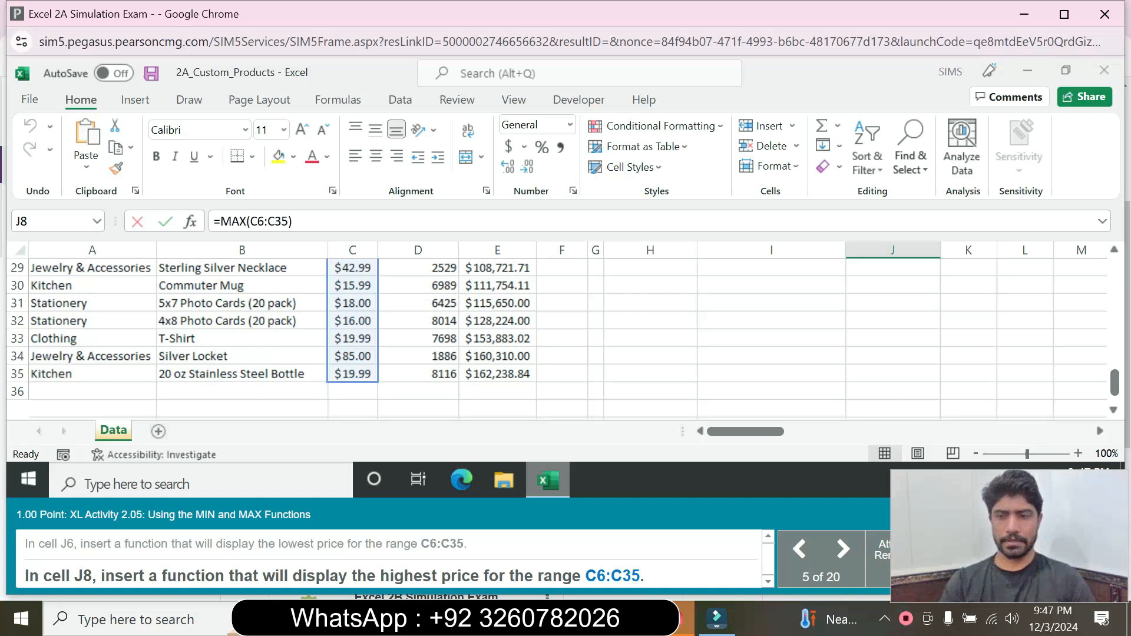
key(Return)
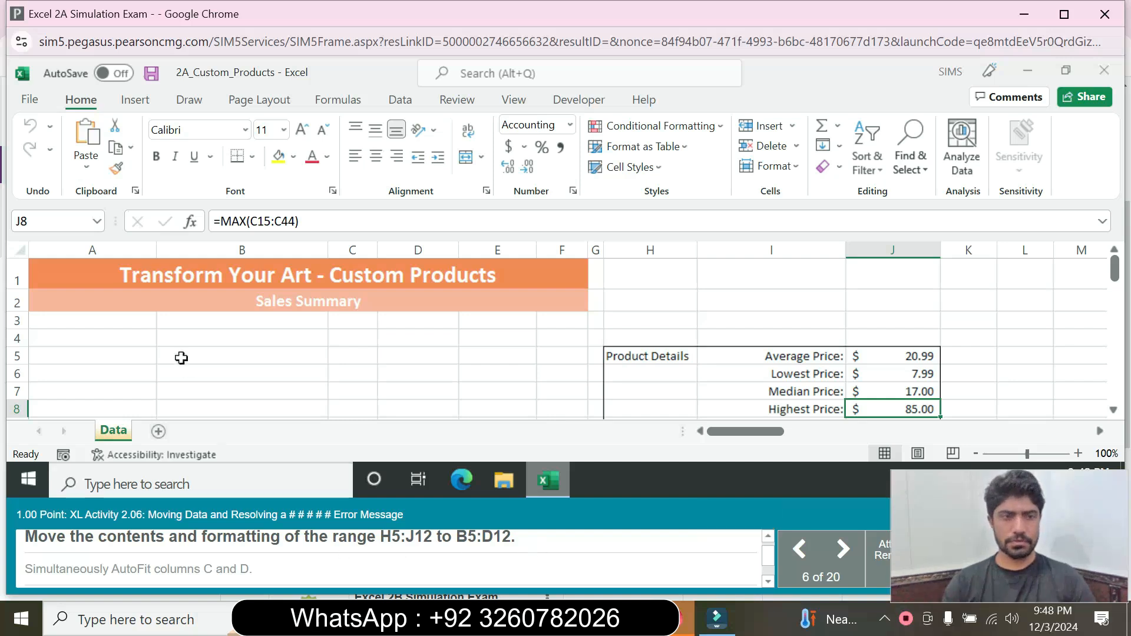
Step: Select H5:J12 through the Name Box and drag the block to B5:D12
click(52, 221)
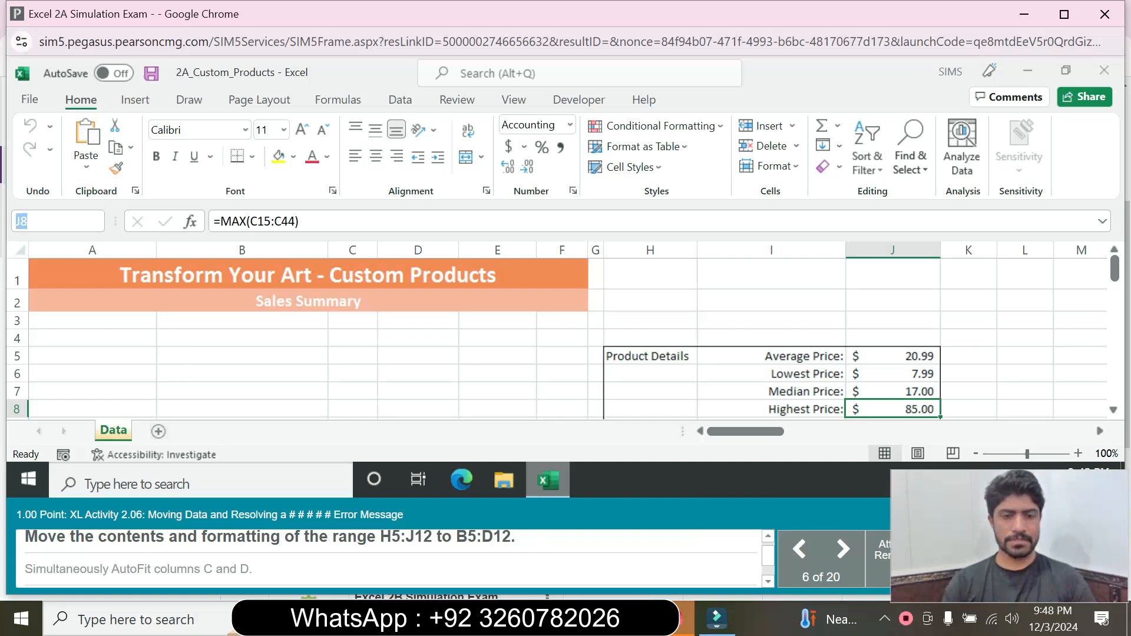
text(H5)
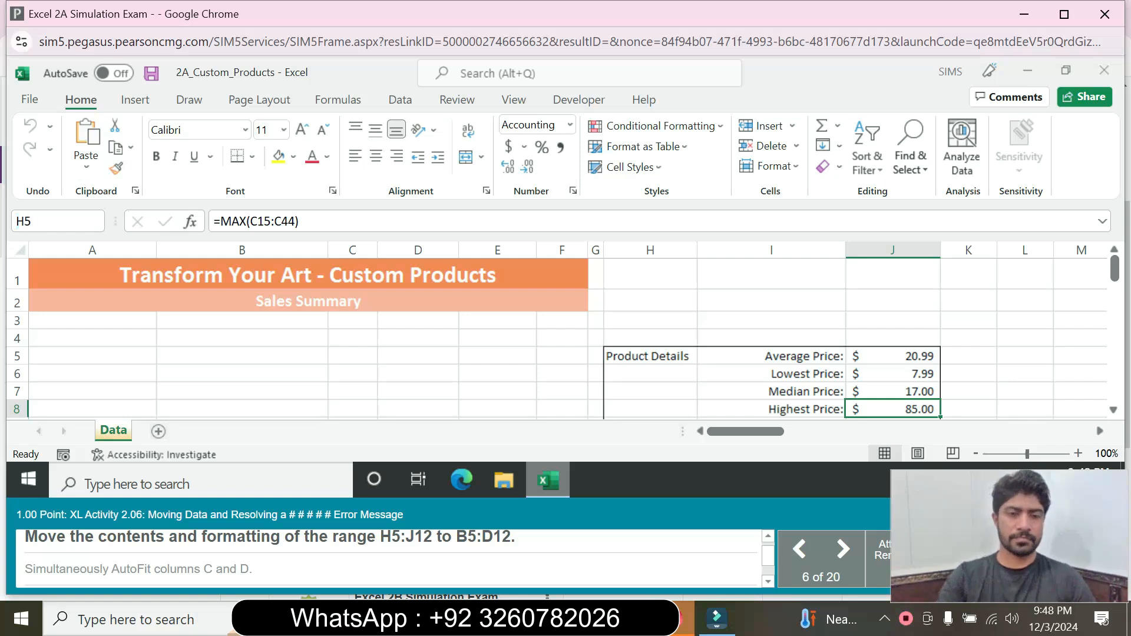
text(:J12)
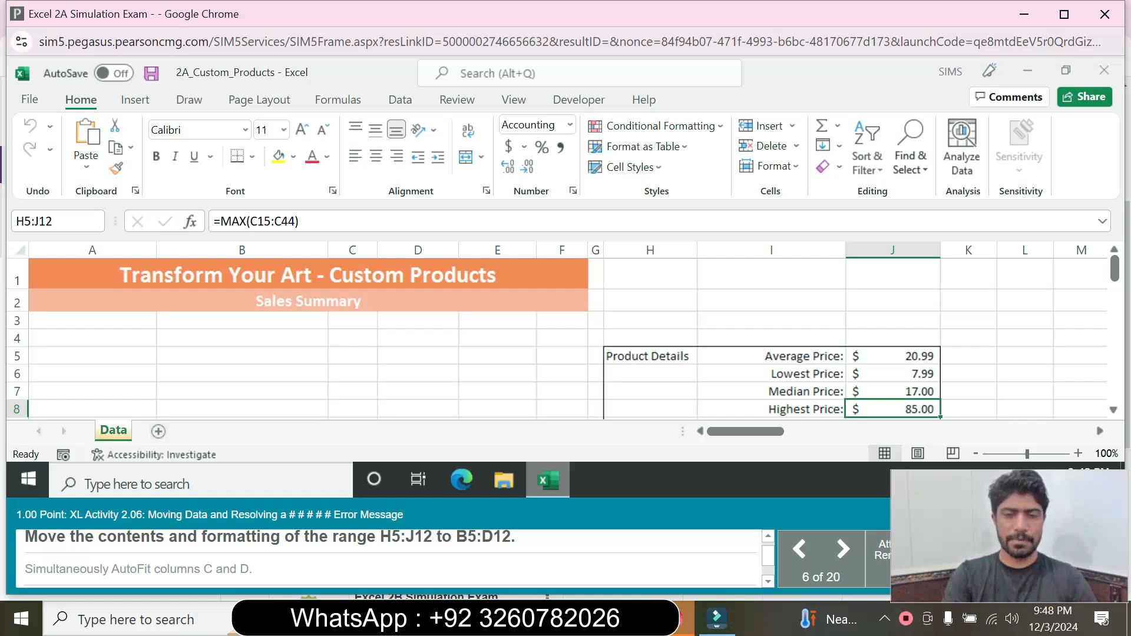
key(Return)
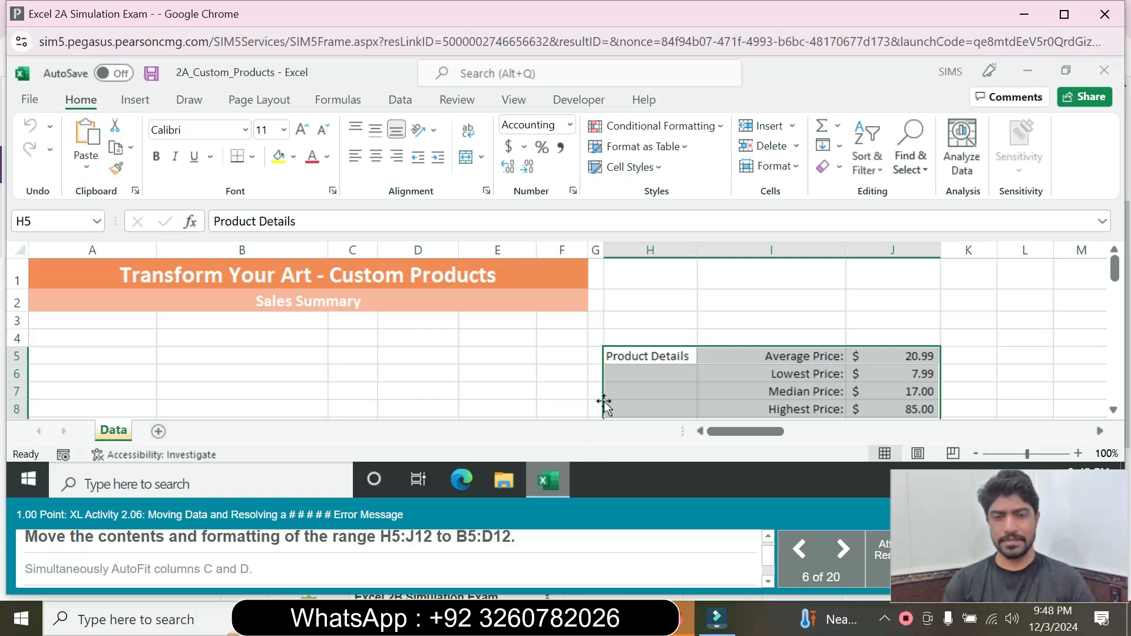
drag(603, 402, 272, 405)
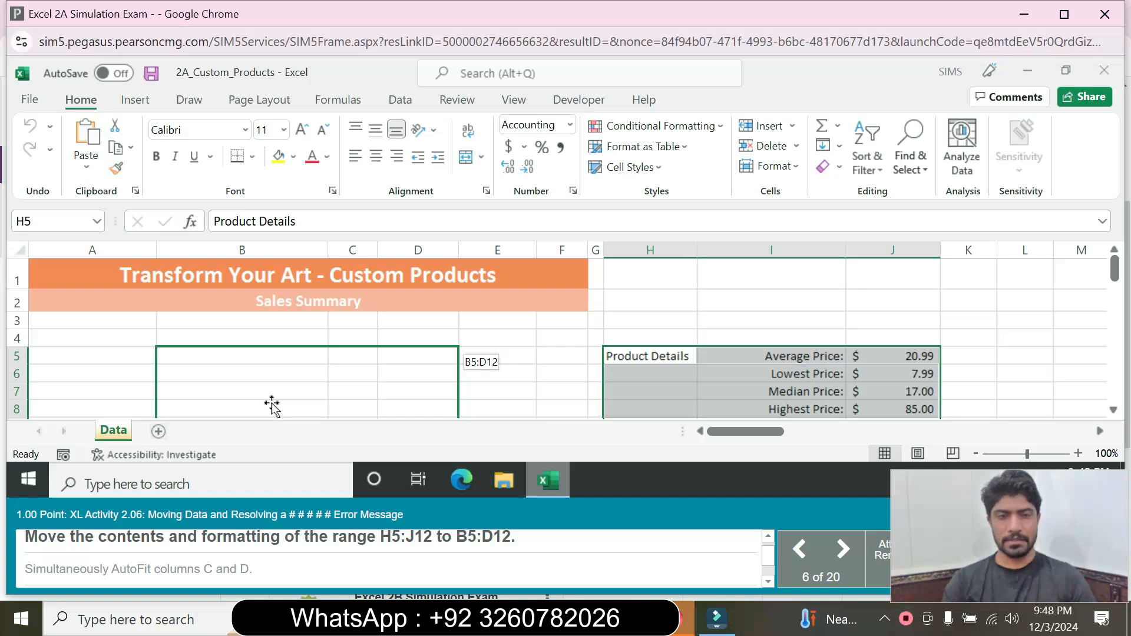
drag(272, 405, 271, 403)
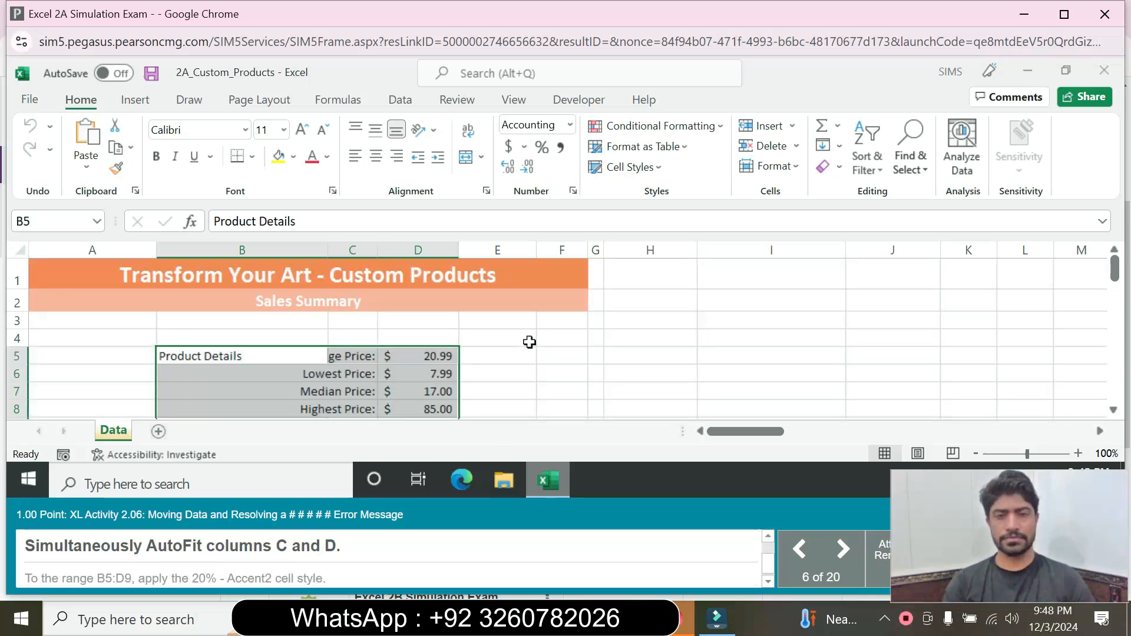
Step: AutoFit columns C and D together, then enter B5:D9 in the Name Box
click(366, 253)
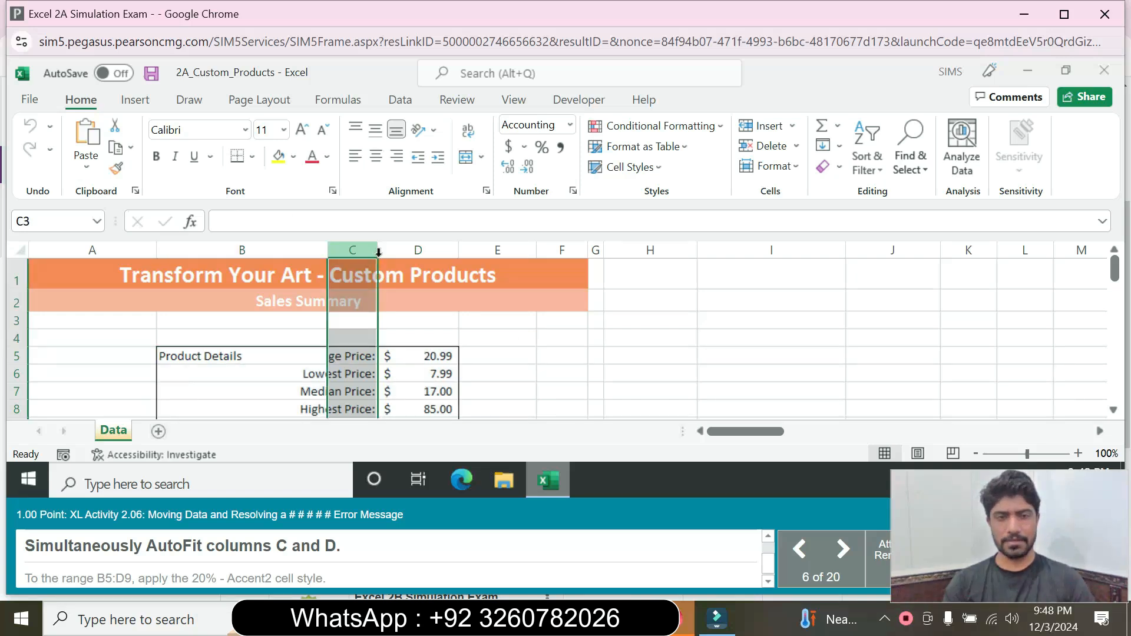
drag(371, 250, 444, 251)
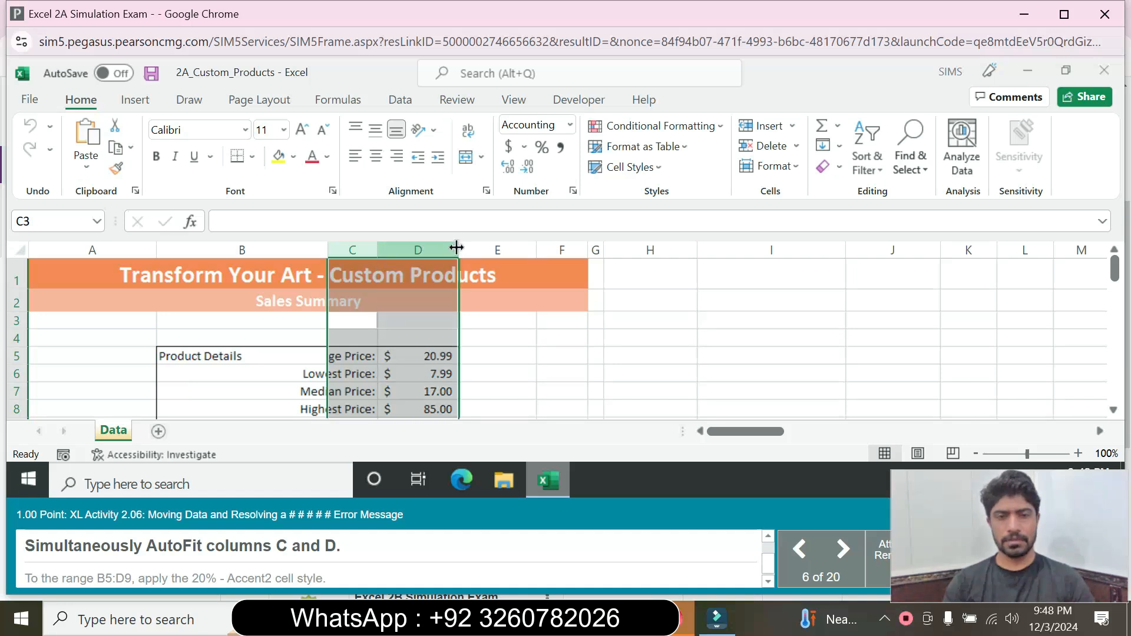
double_click(457, 247)
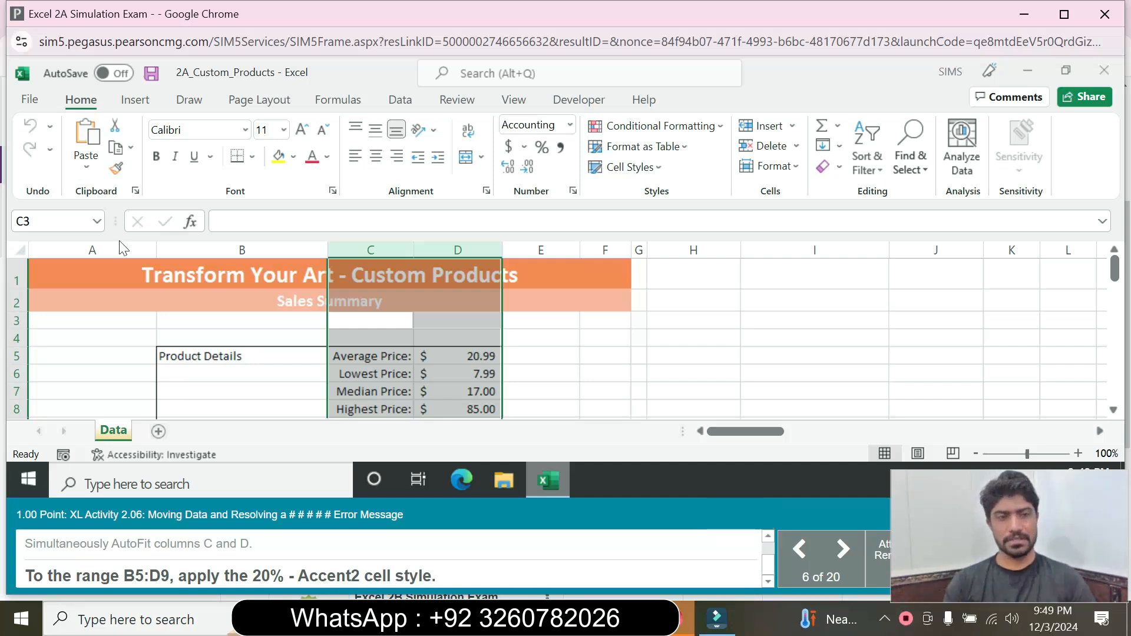
click(41, 221)
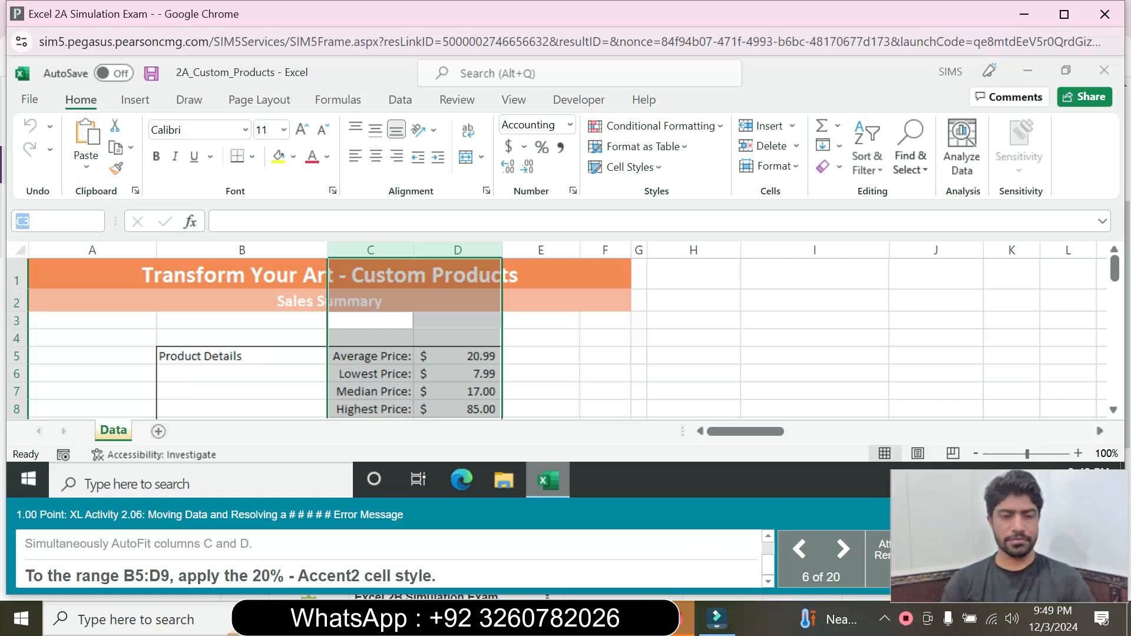
text(B5)
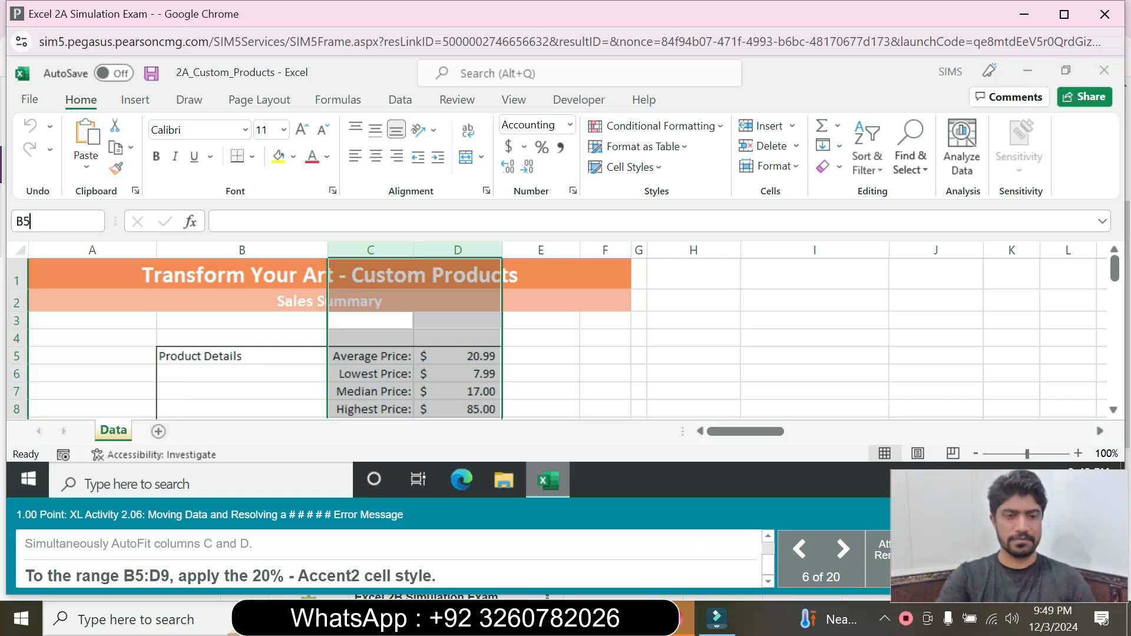
text(:D9)
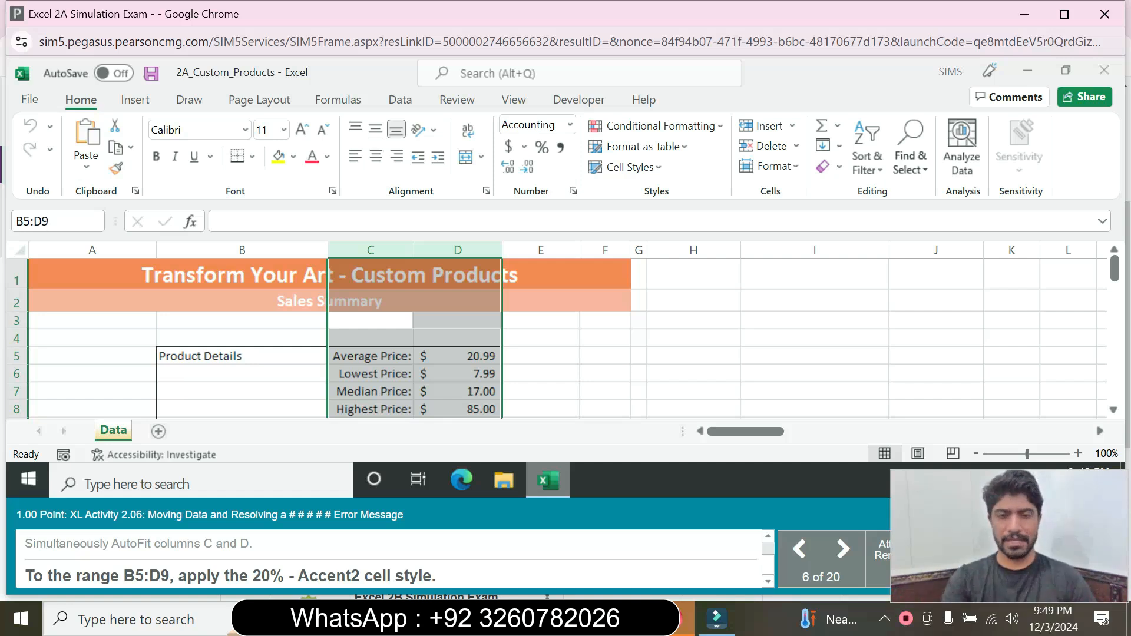
Step: Select B5:D9 and display the Cell Styles gallery
key(Return)
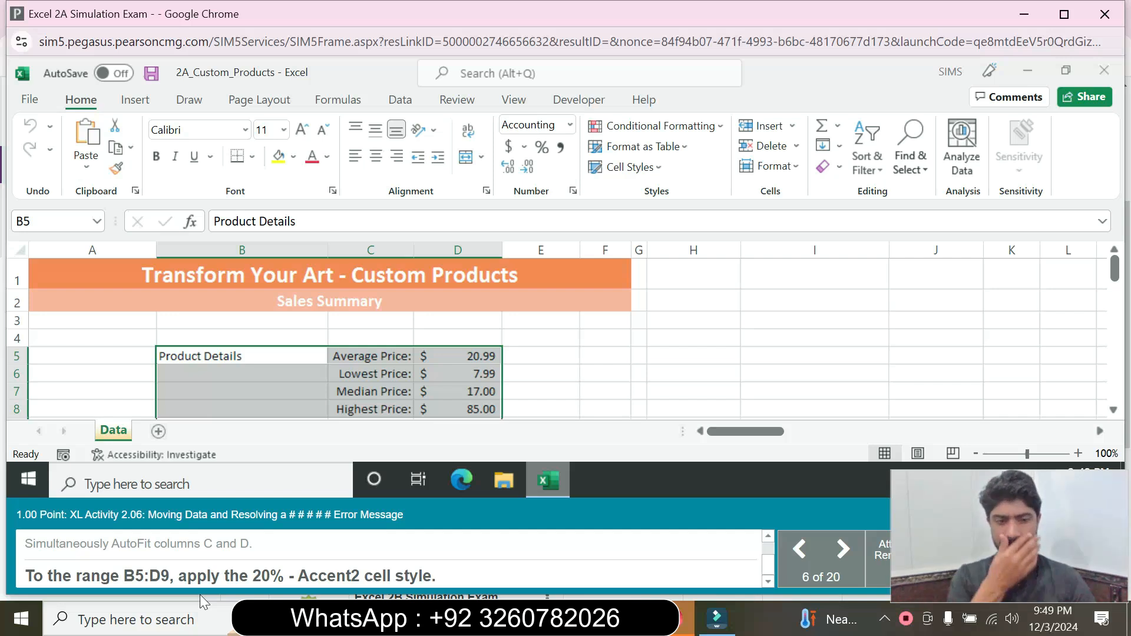
drag(26, 538, 203, 581)
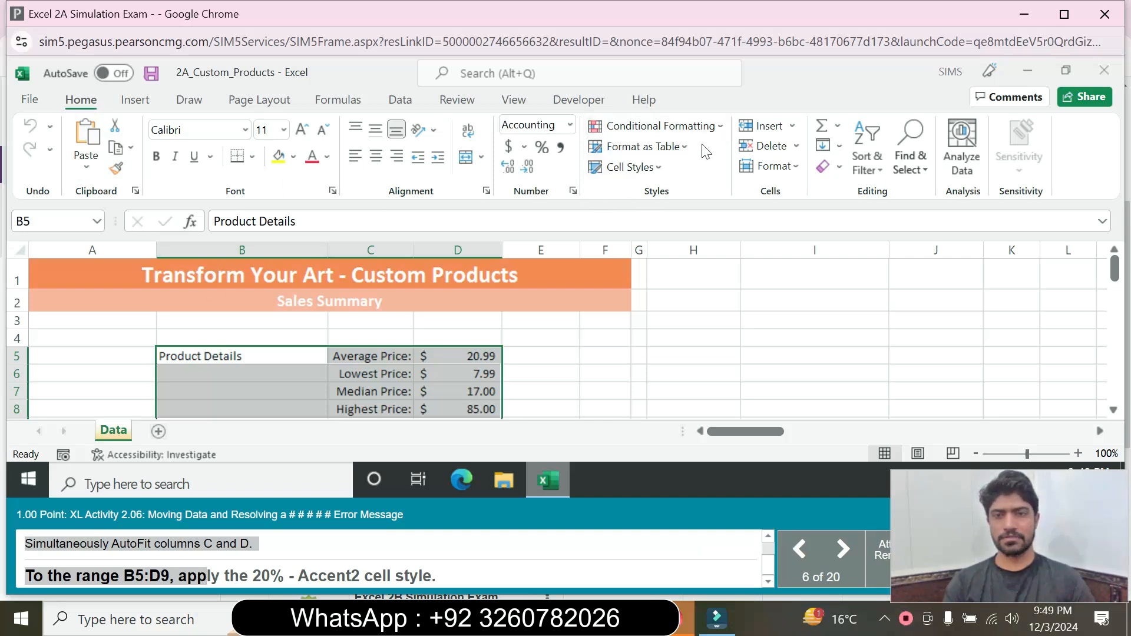
click(654, 167)
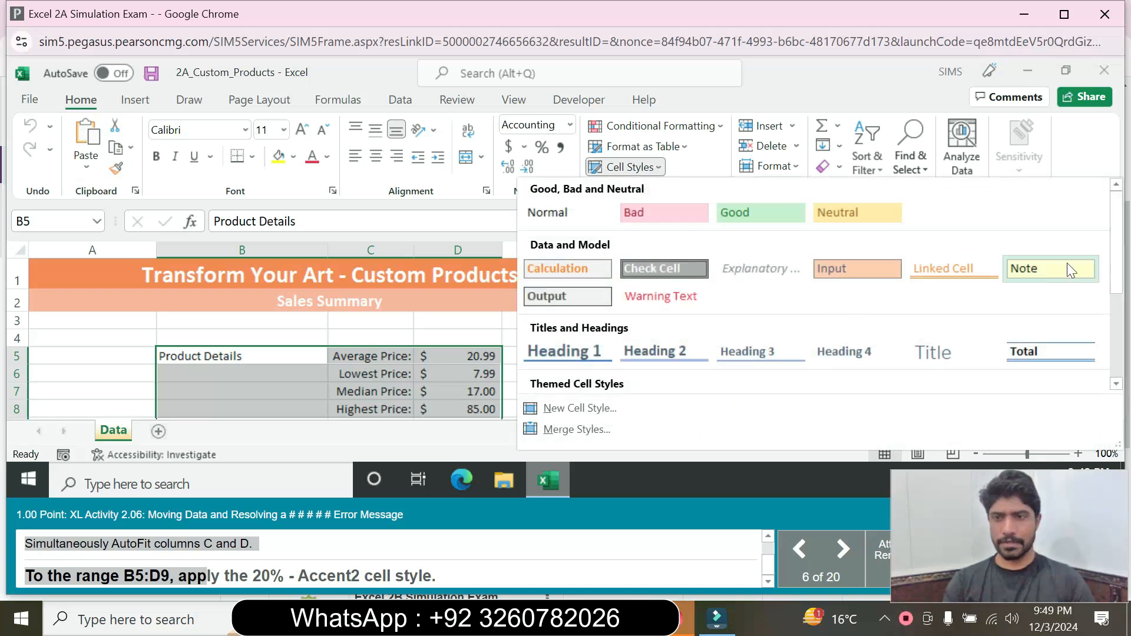
Step: Reopen the Cell Styles gallery and pick the 20% - Accent2 themed style
key(Escape)
click(1098, 266)
click(655, 167)
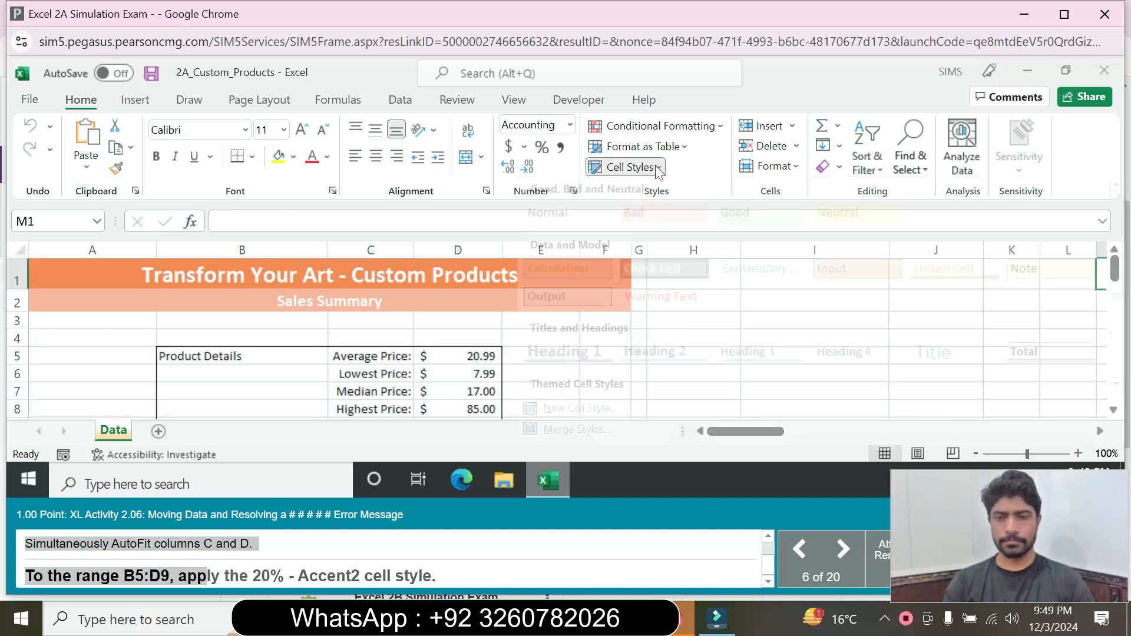
click(337, 571)
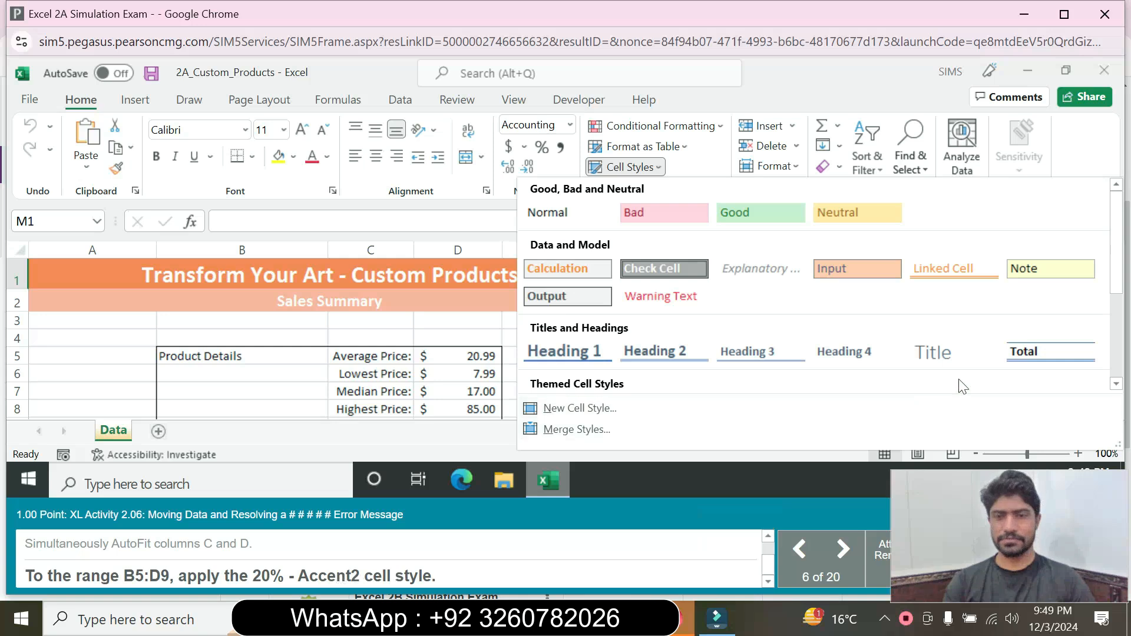
click(1119, 298)
drag(1119, 297, 1119, 332)
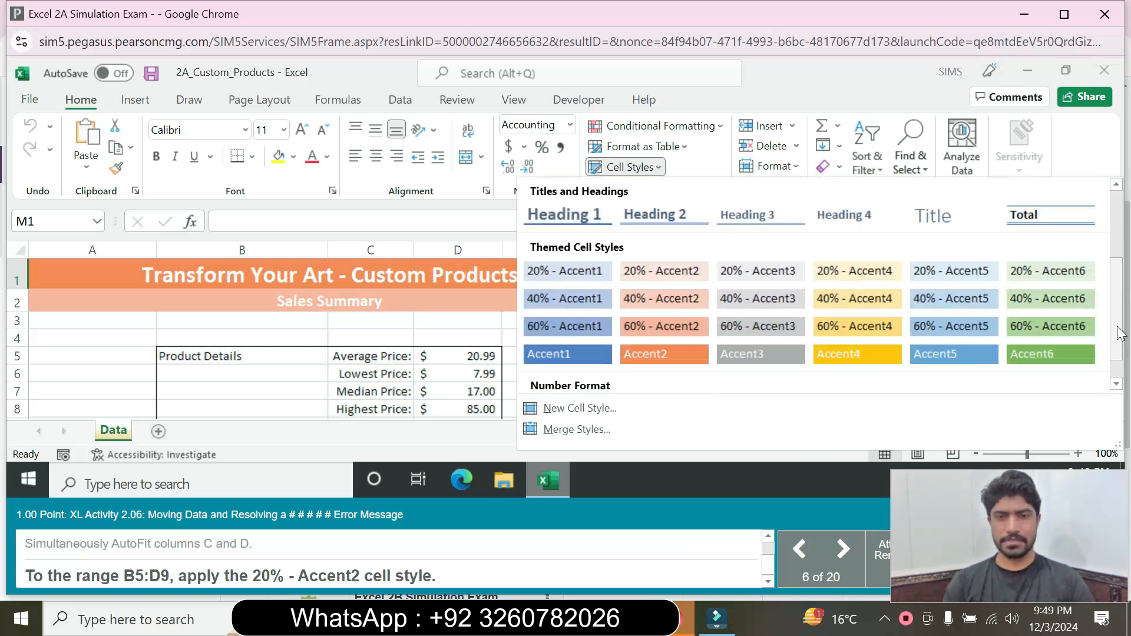
click(667, 271)
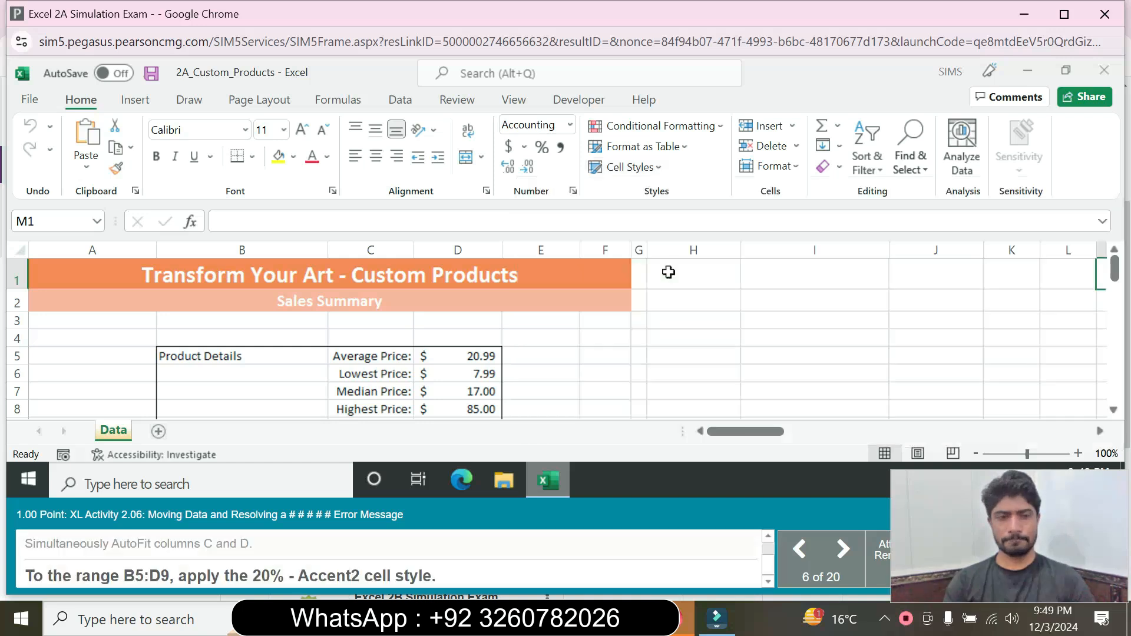
Step: Reselect B5:D9 via the Name Box and apply 20% - Accent2 to it
click(27, 221)
text(B5)
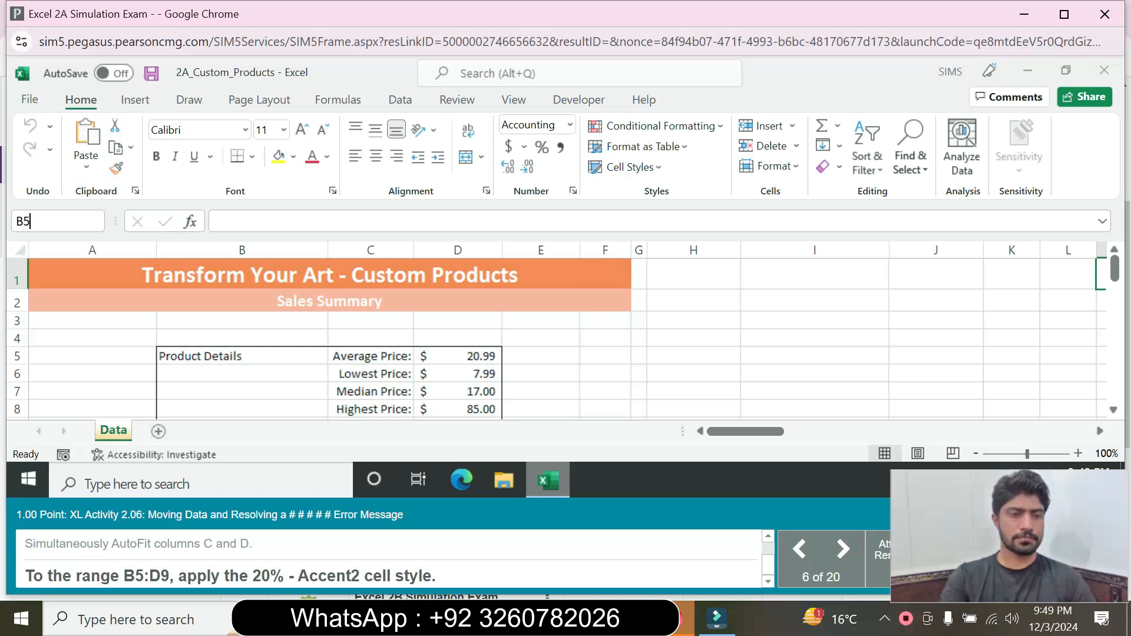
text(:D9)
key(Return)
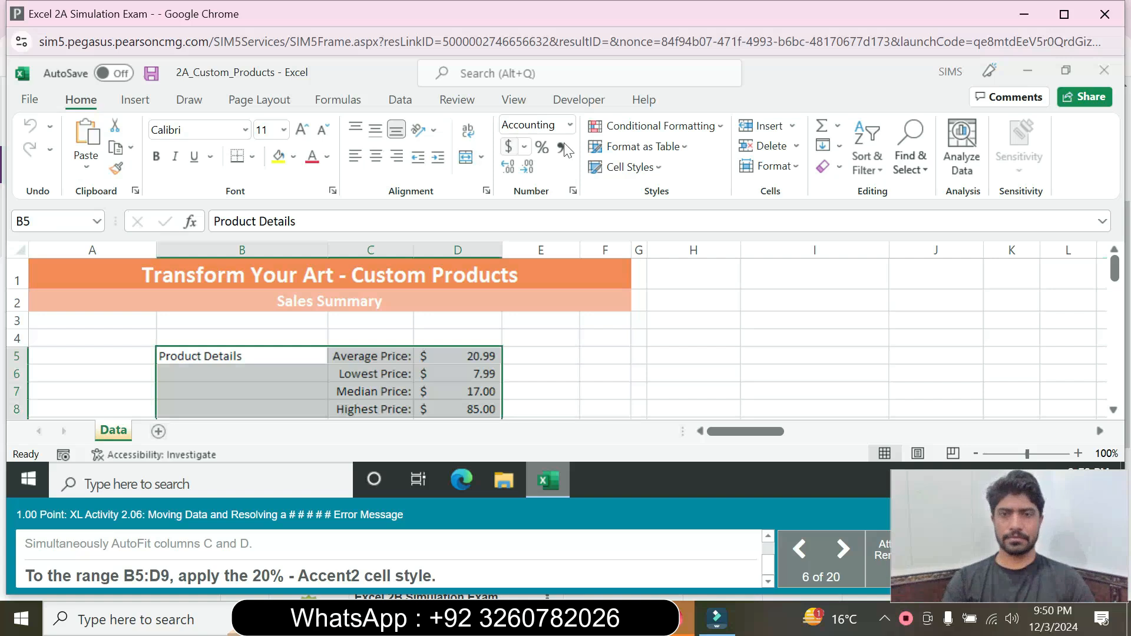
click(643, 171)
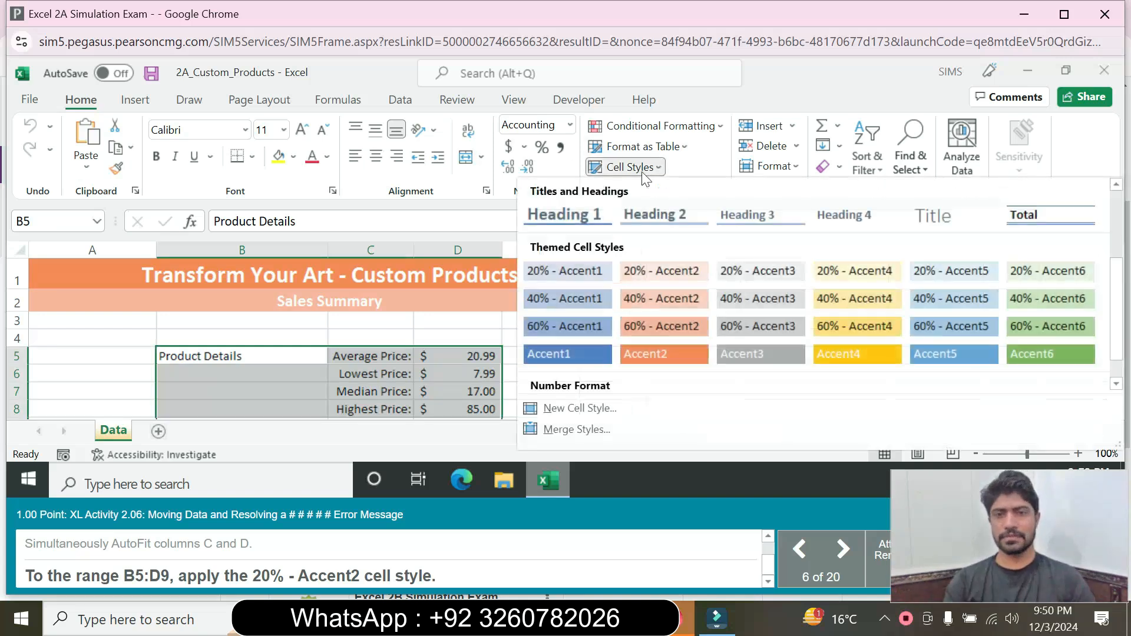
click(638, 277)
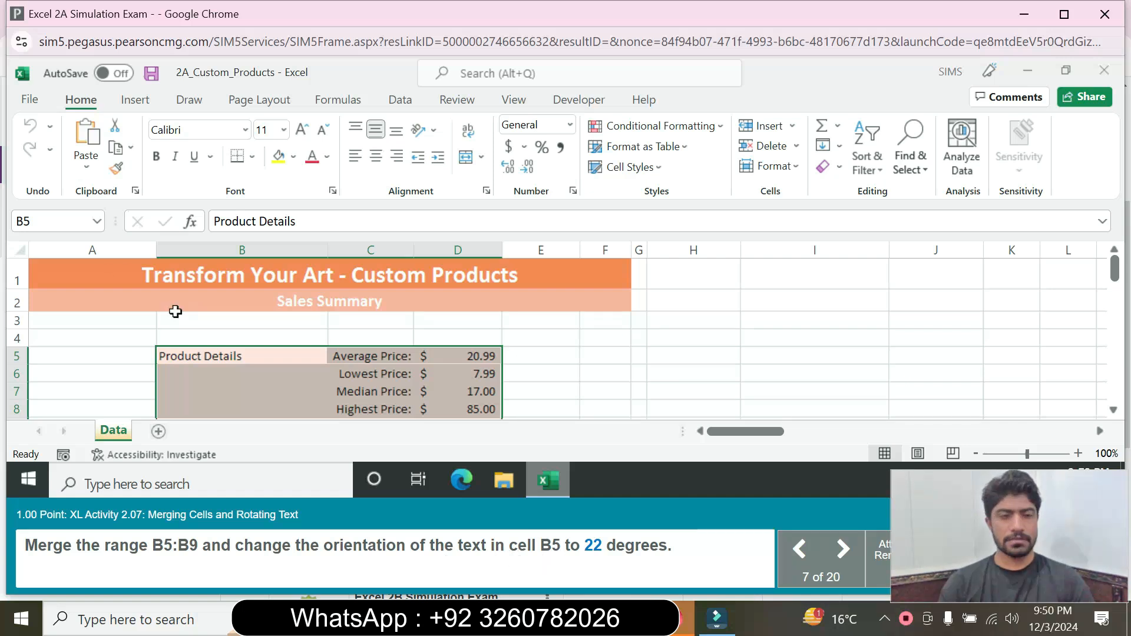
Step: Select B5:B9 via the Name Box and bring up its context menu
click(53, 221)
text(B5:)
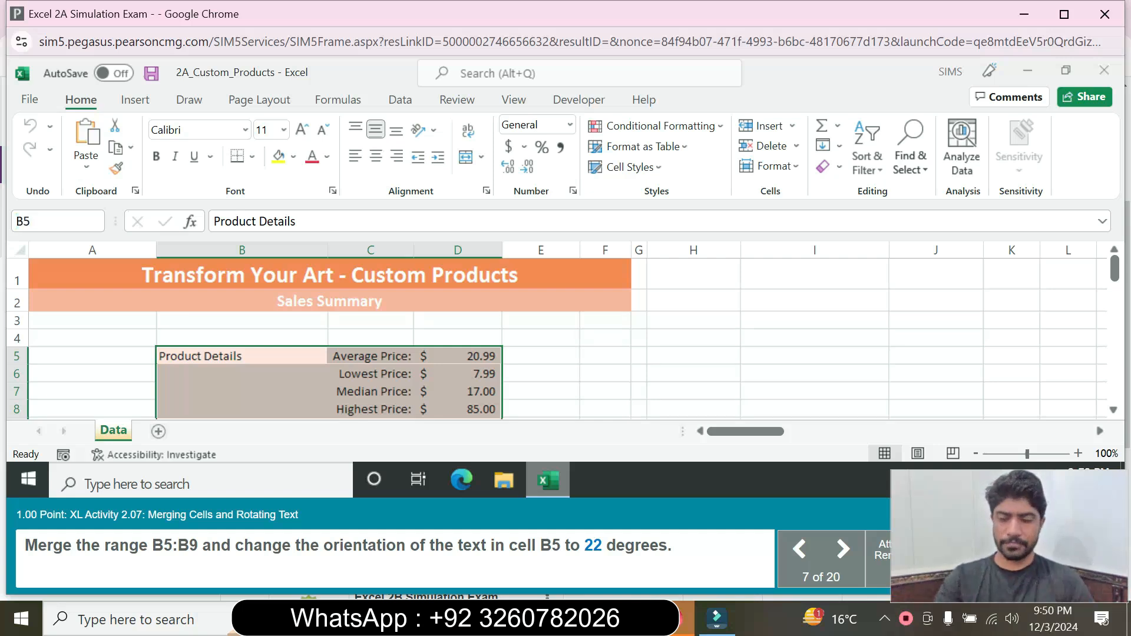
text(B9)
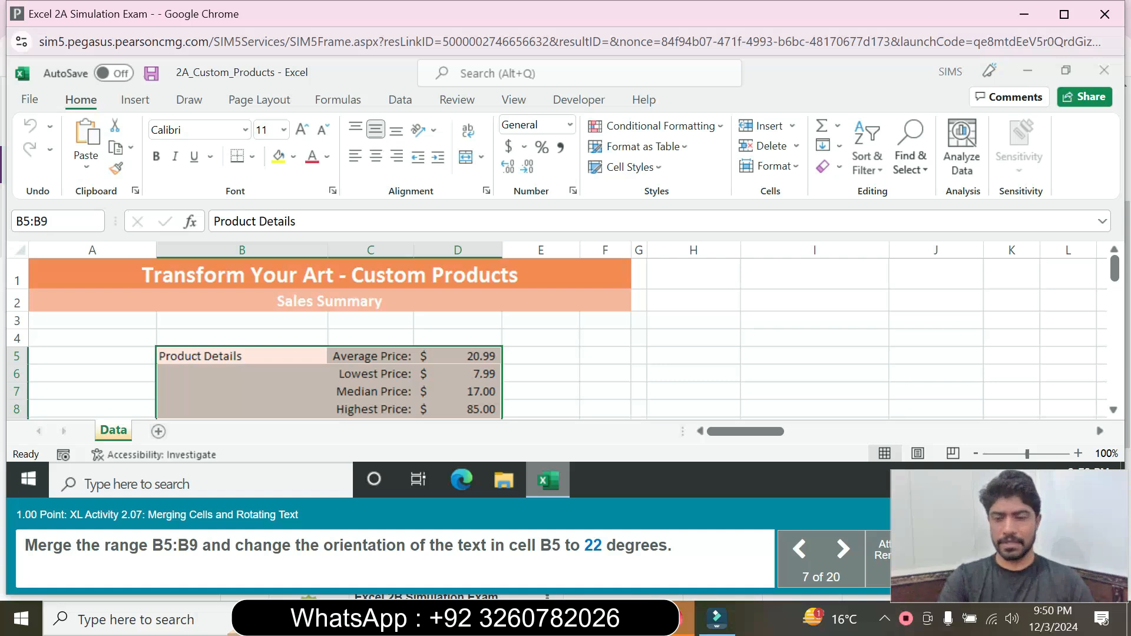
key(Return)
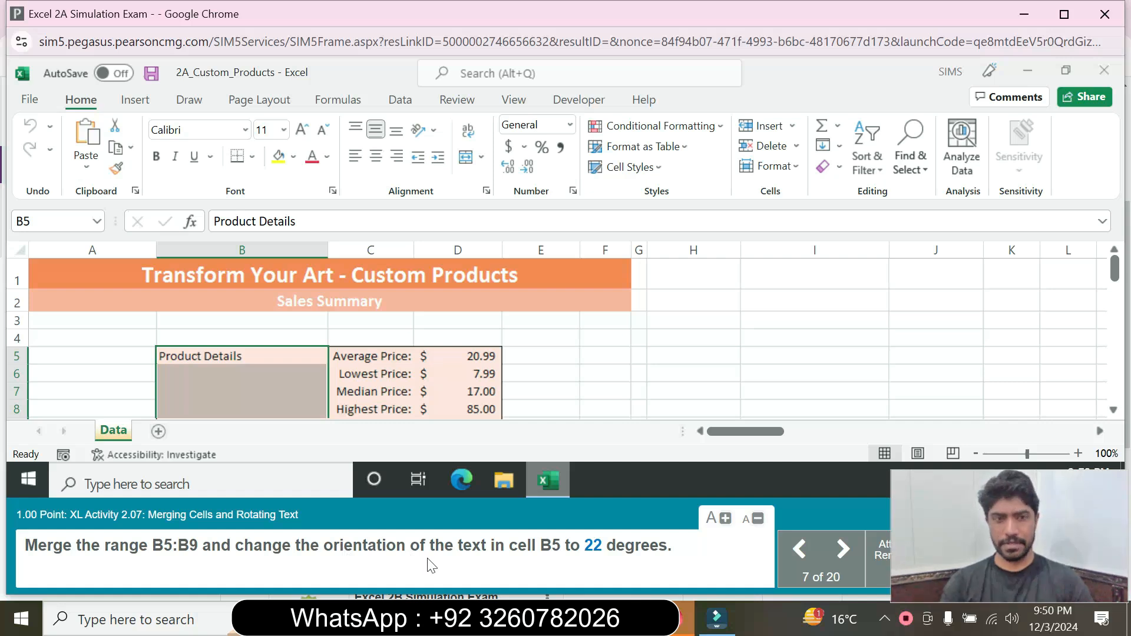
right_click(277, 354)
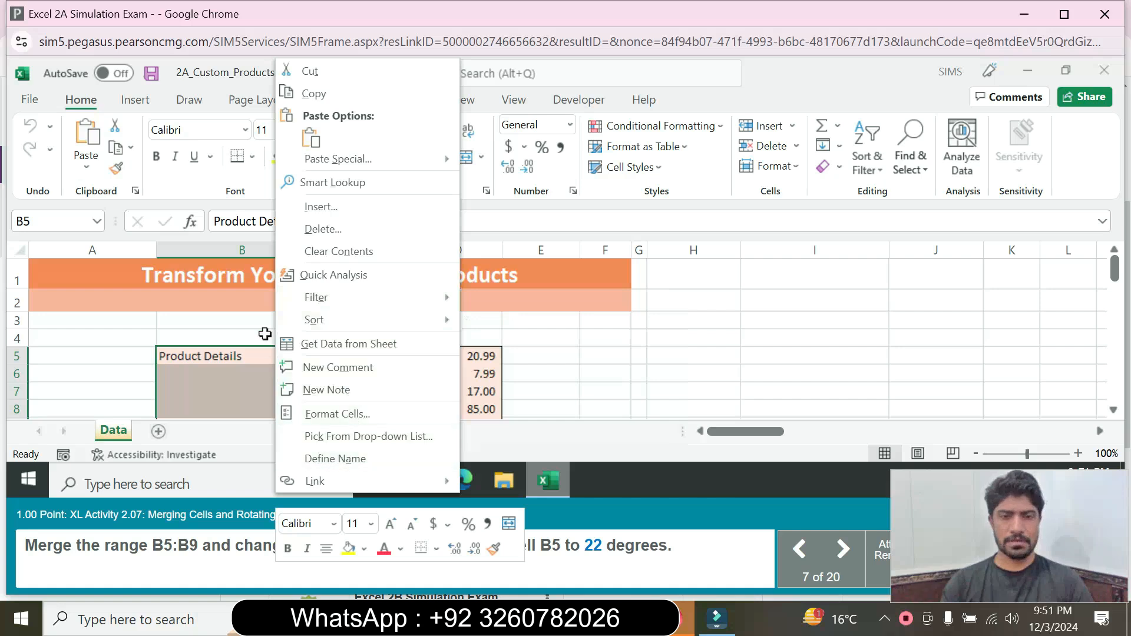
Step: In Format Cells Alignment, turn on Merge cells and set text rotation to 22 degrees
click(334, 414)
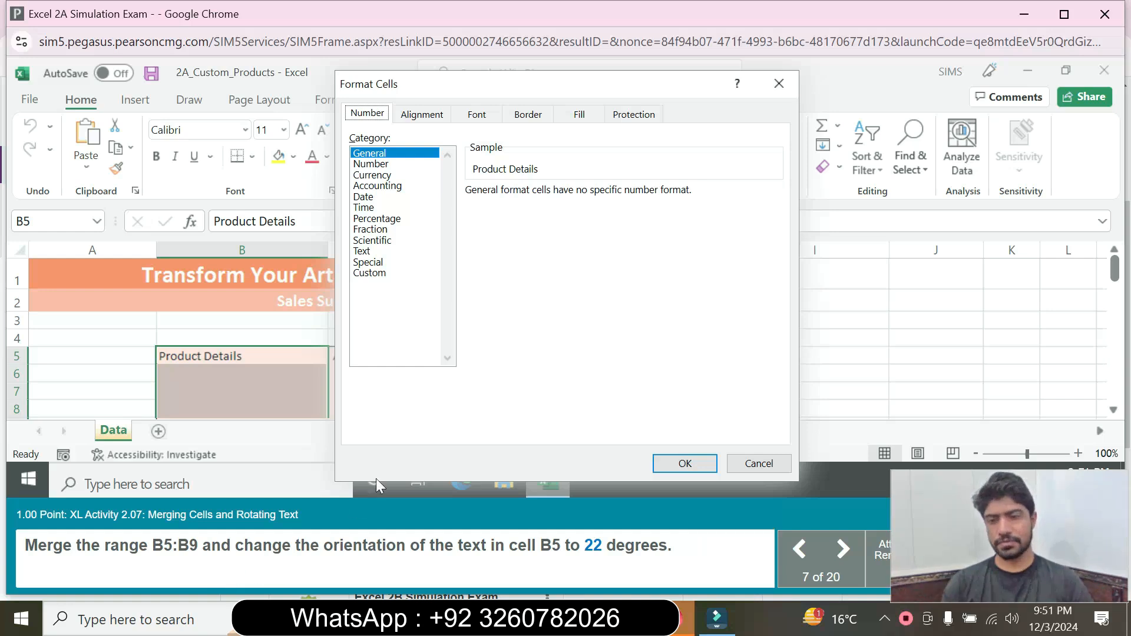
click(439, 115)
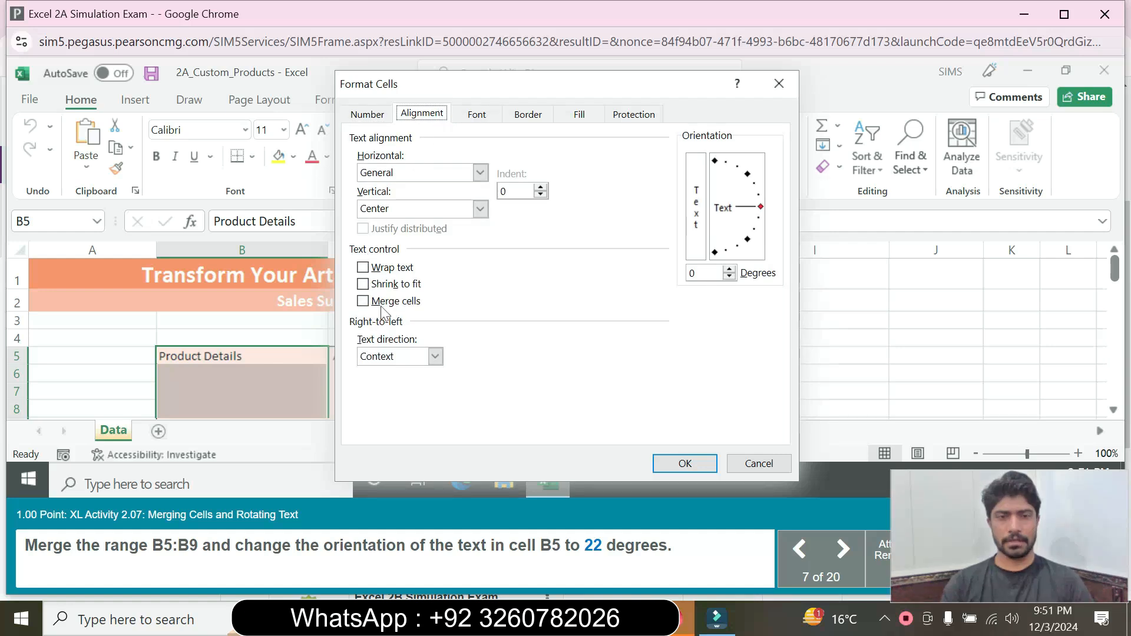
click(364, 301)
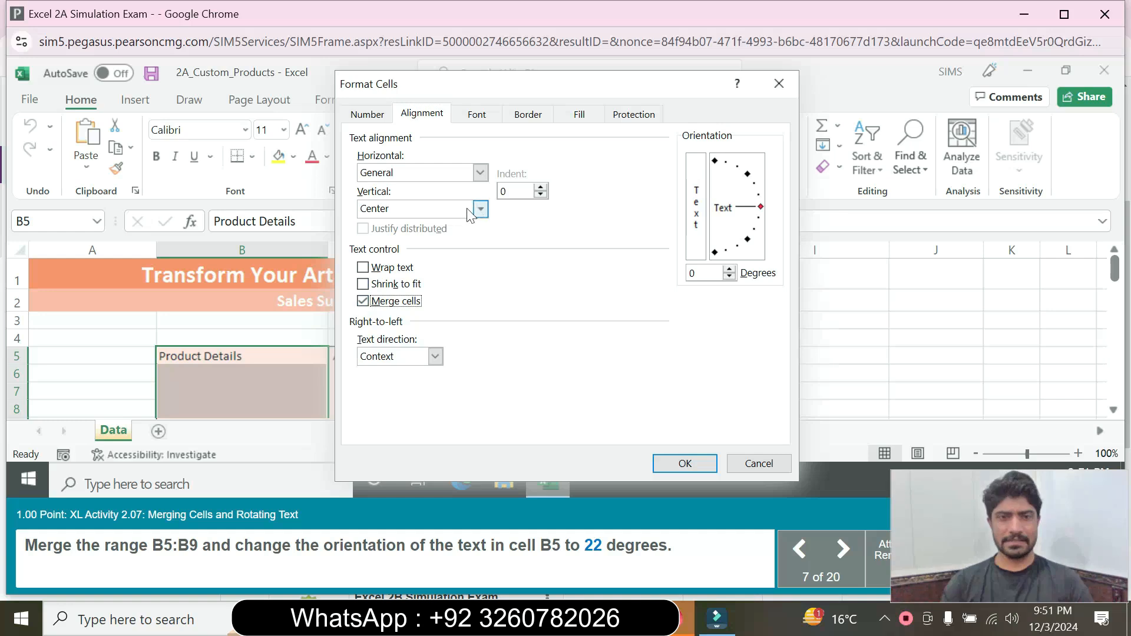
click(693, 273)
key(BackSpace)
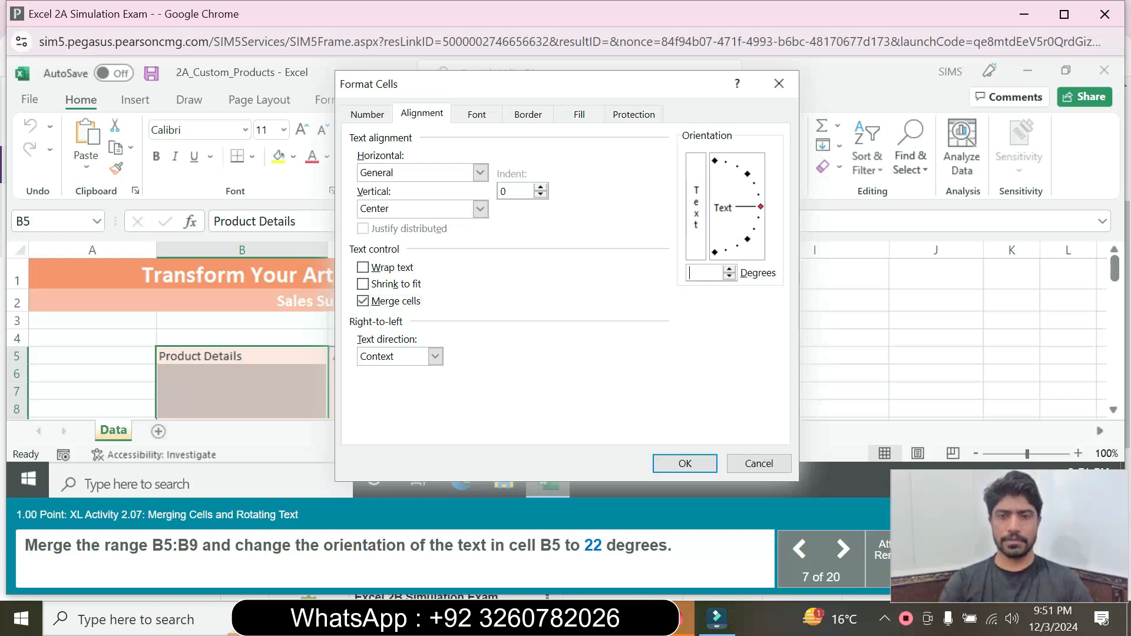
text(22)
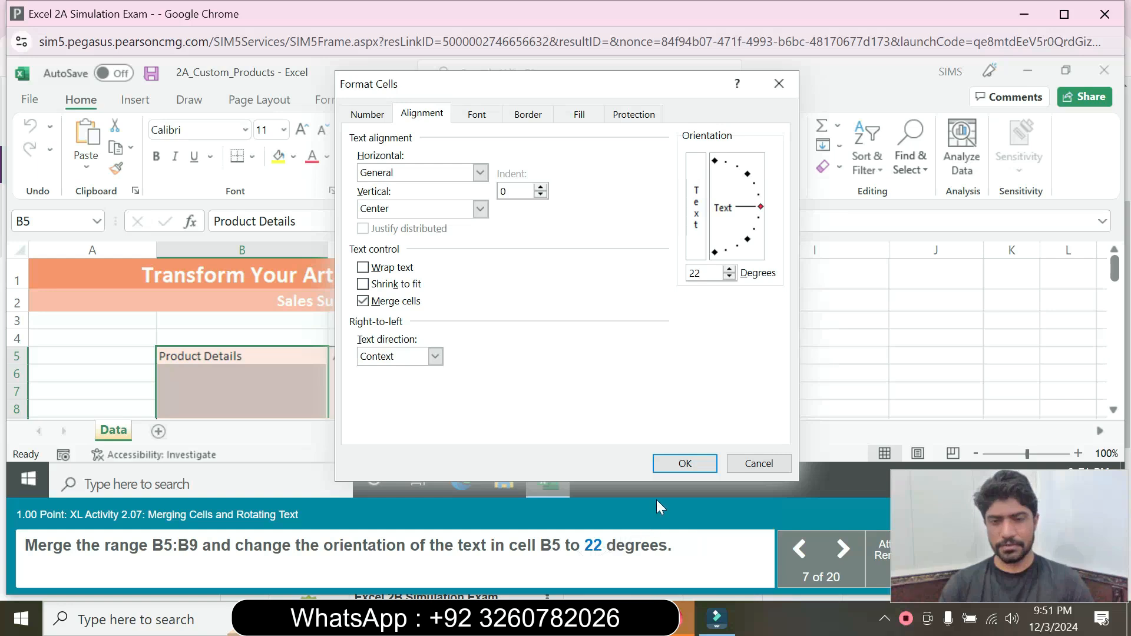
click(685, 464)
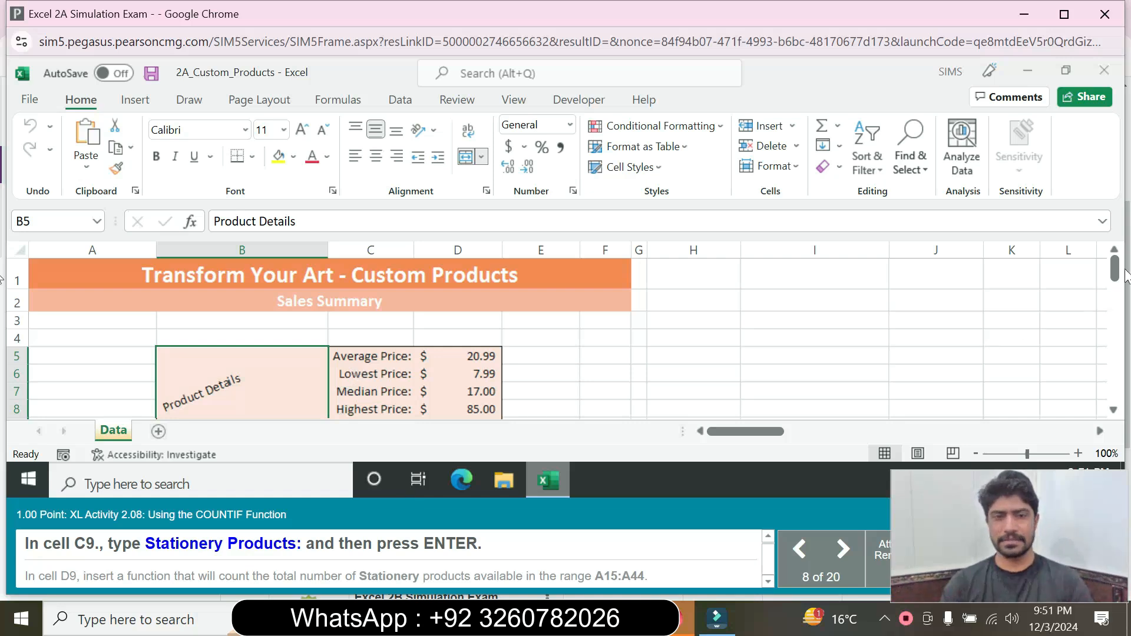
Step: Enter the label 'Stationery Products:' in cell C9
drag(1117, 279, 1118, 290)
click(348, 282)
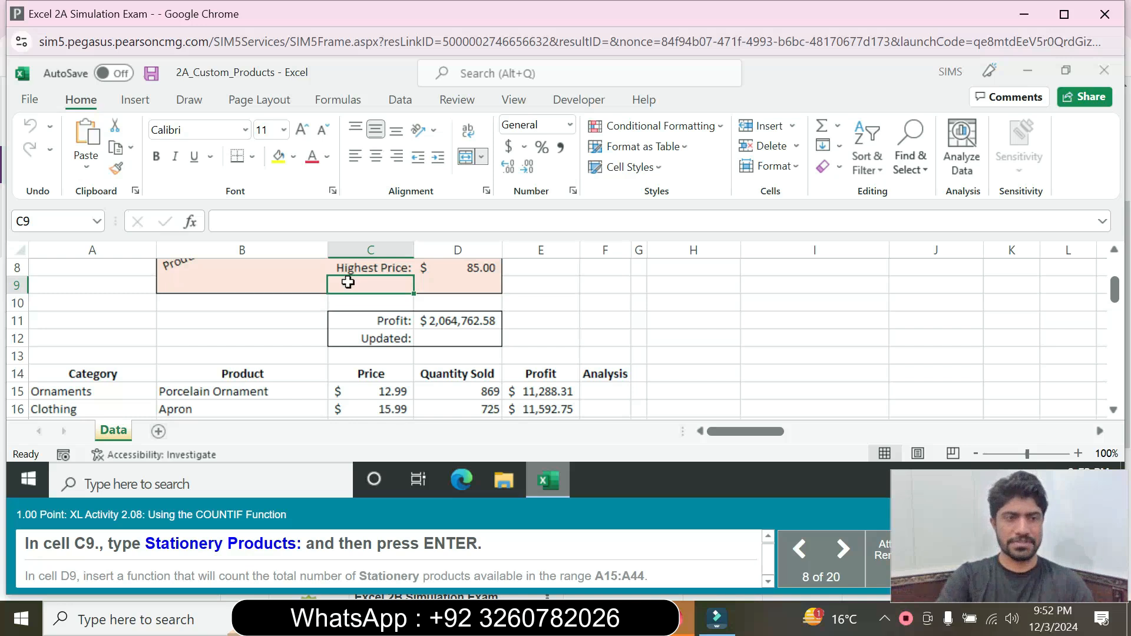
text(S)
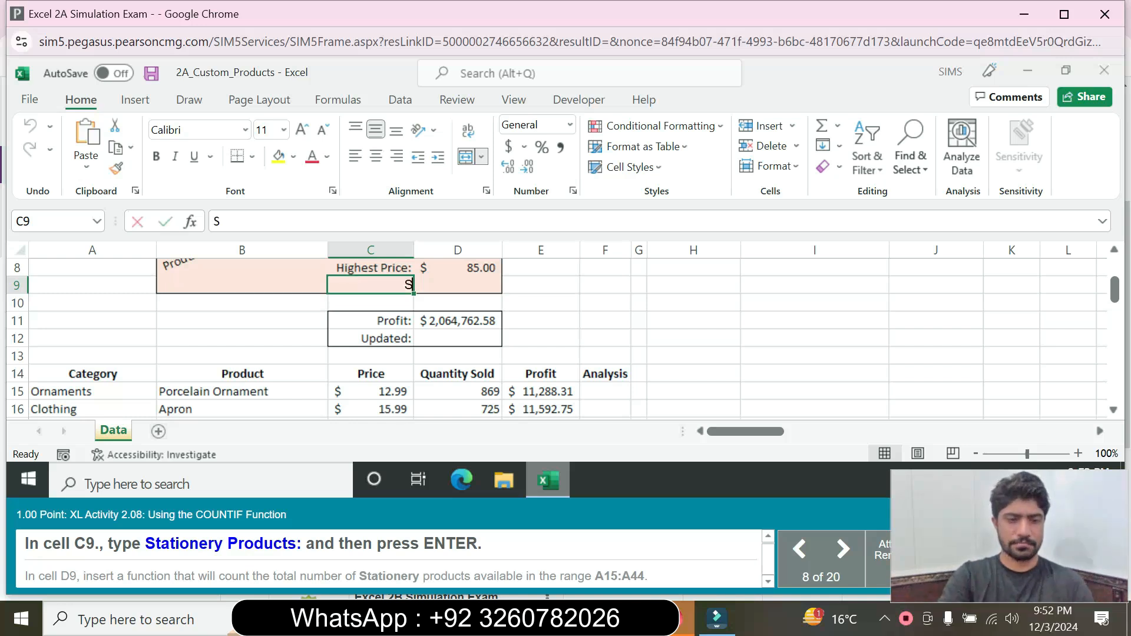
text(tationery Pro)
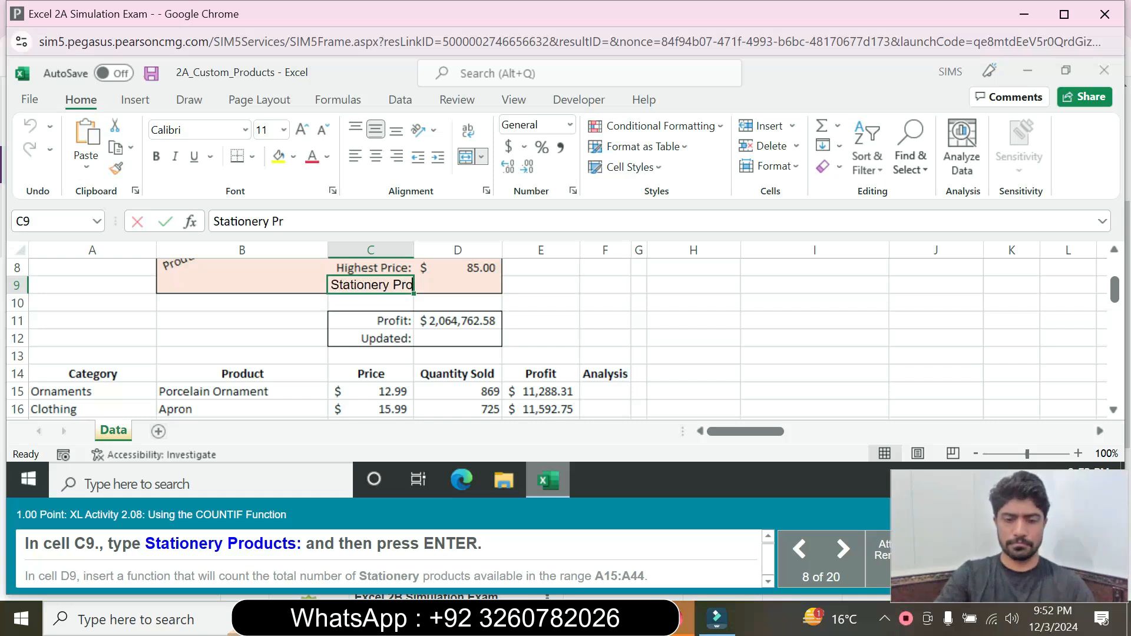
text(d)
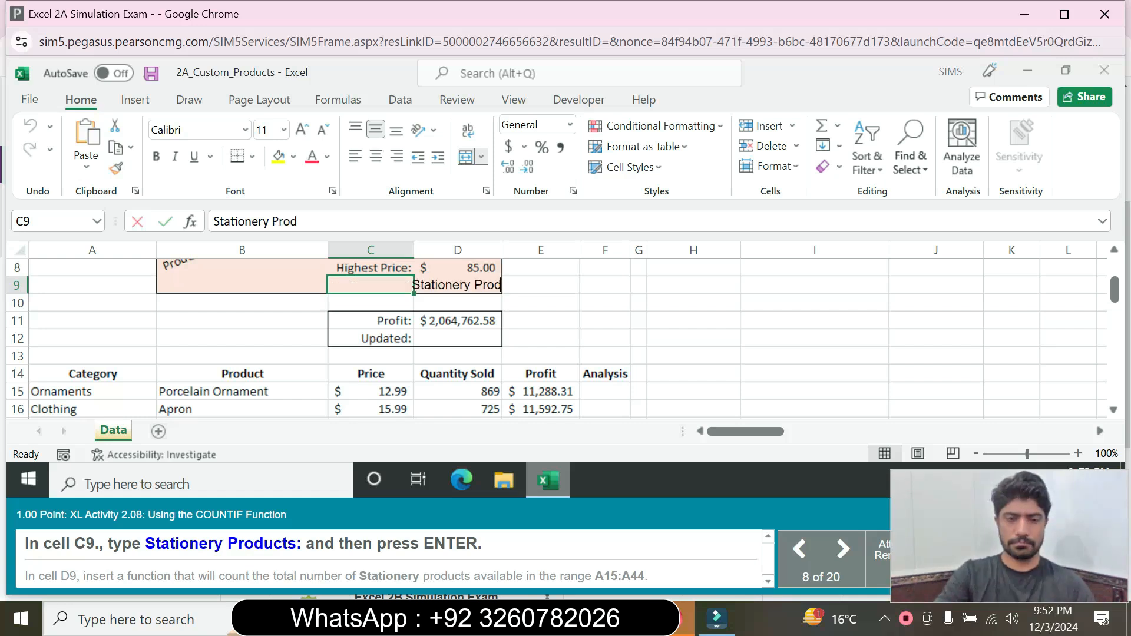
text(uct)
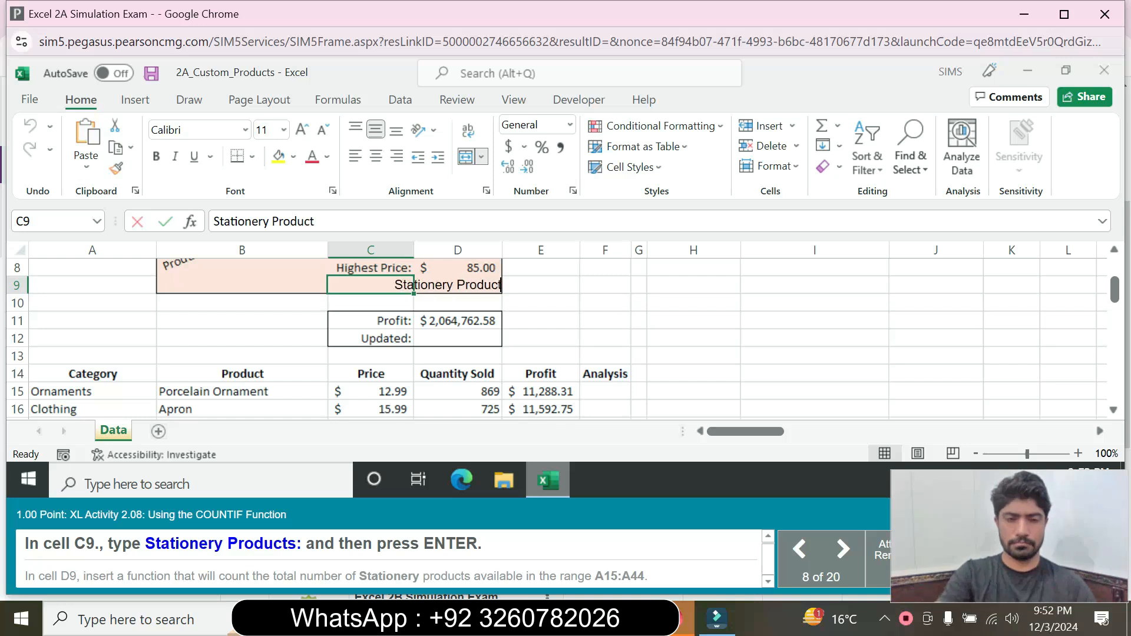
text(s)
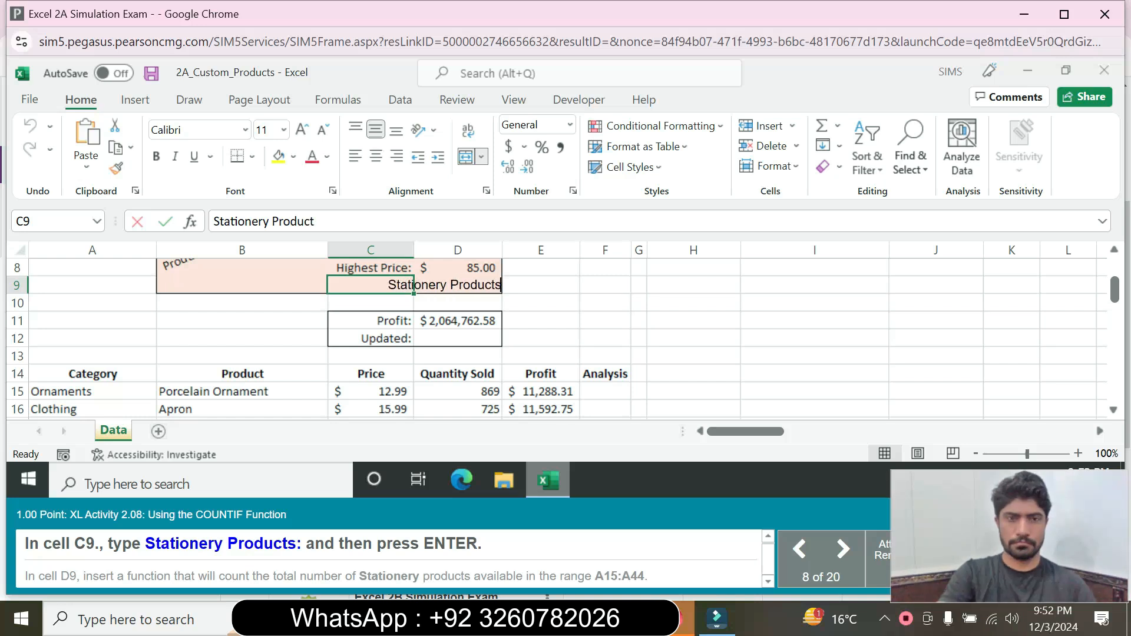
text(:)
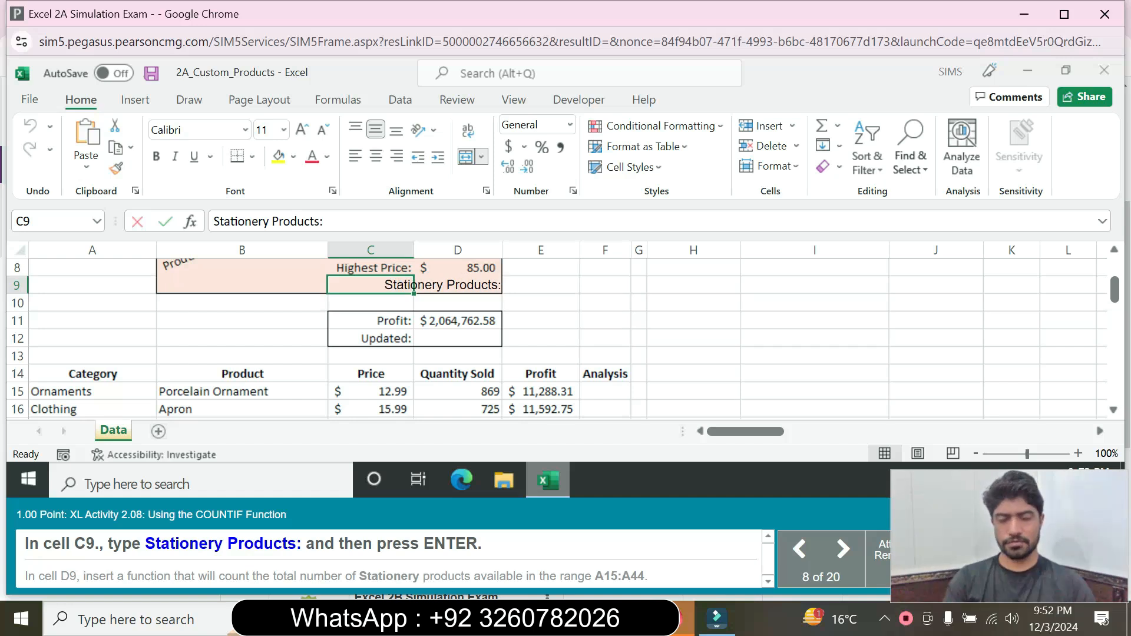
key(Return)
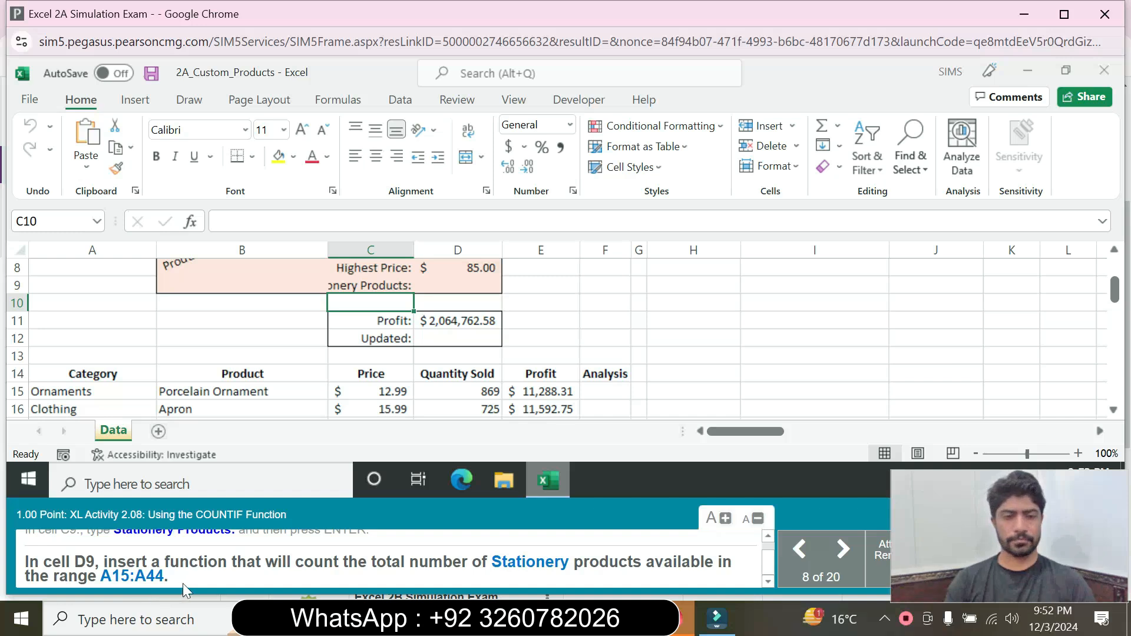
Step: Start =COUNTIF in D9 and open its Function Arguments through the function search
click(444, 344)
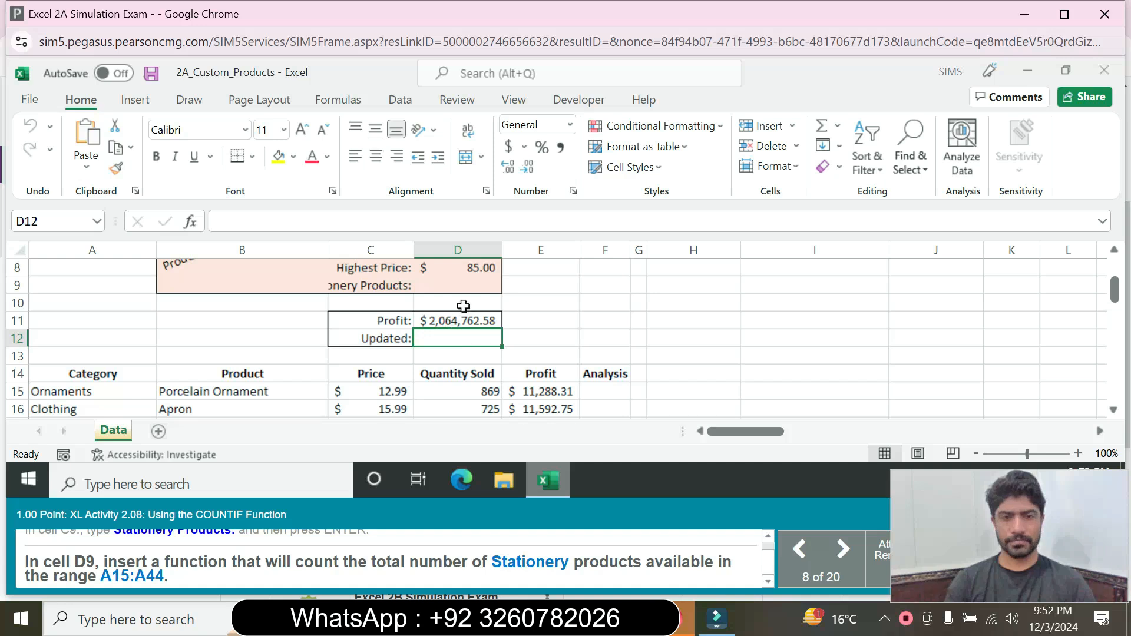
click(463, 281)
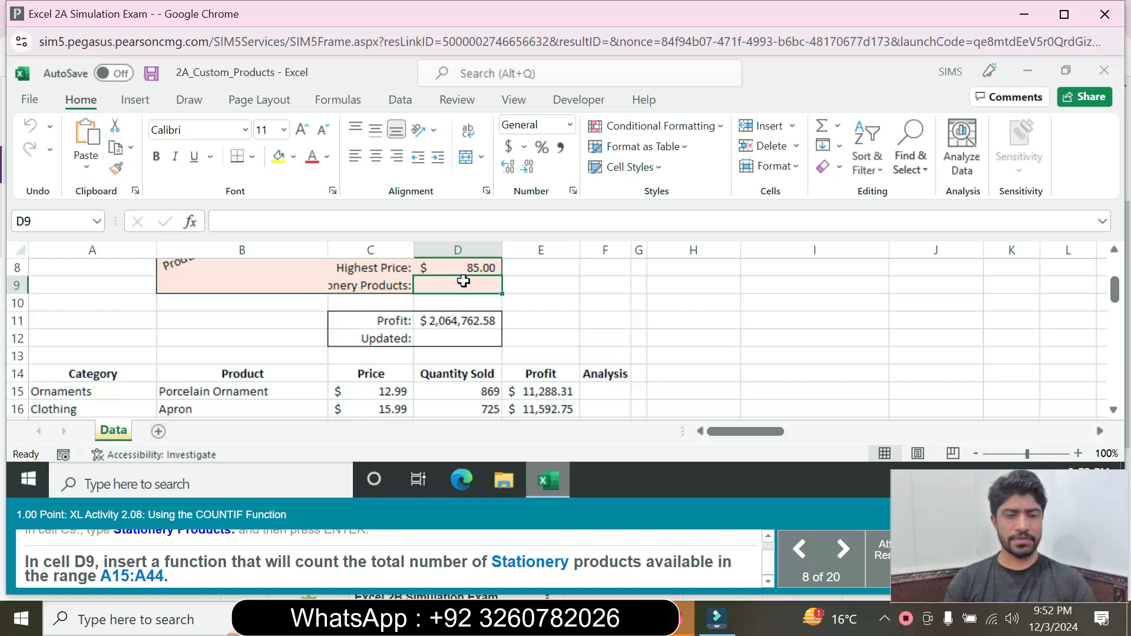
text(=c)
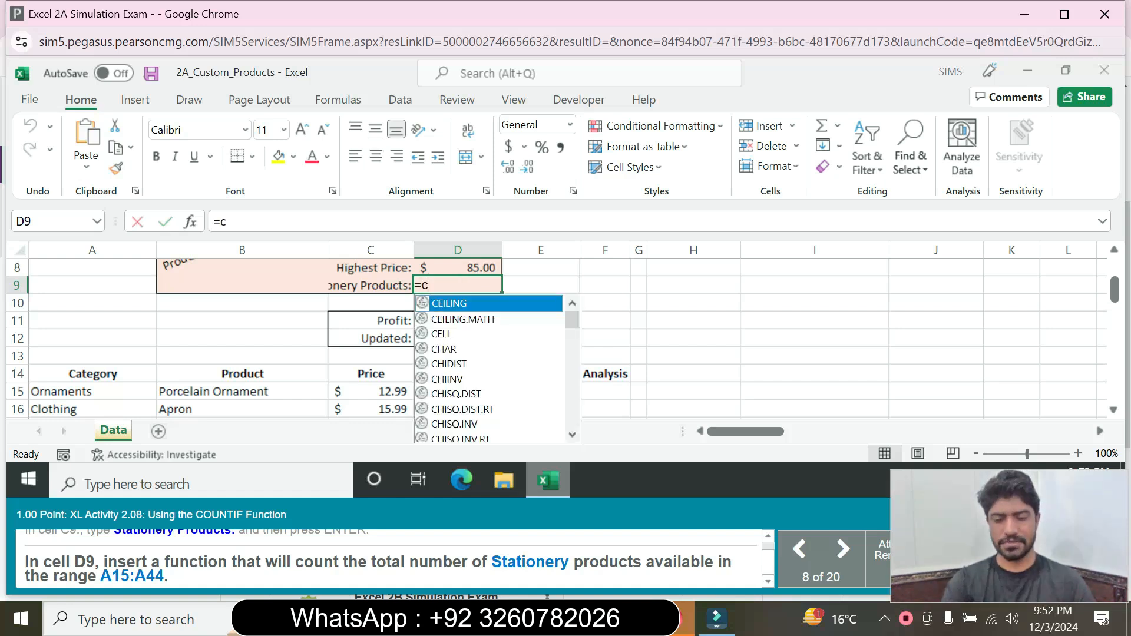
text(ount)
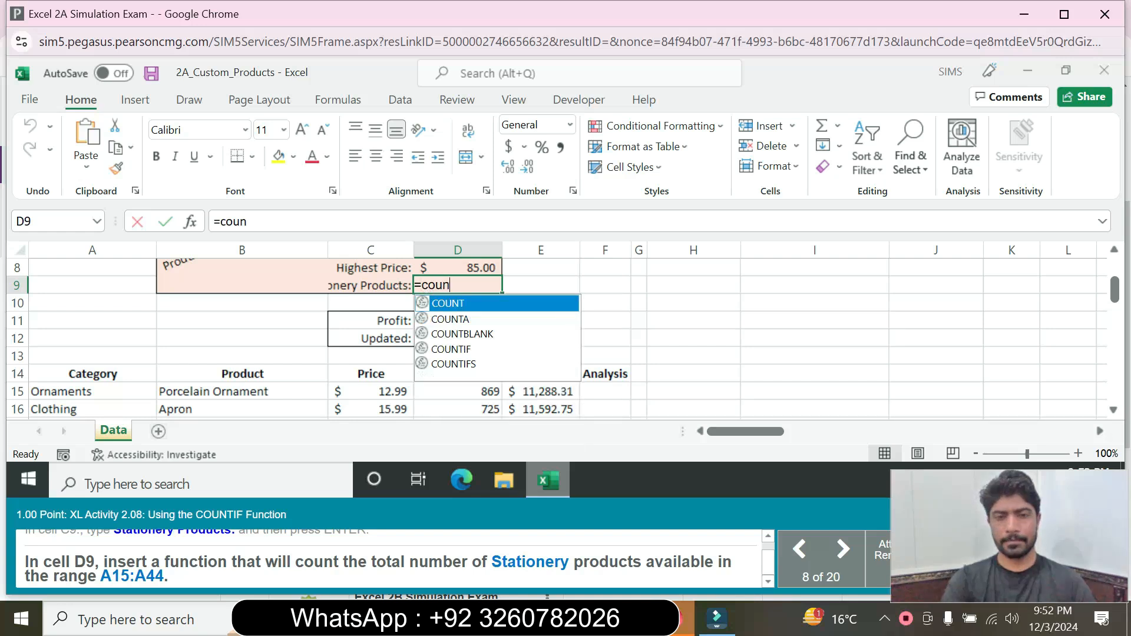
double_click(469, 349)
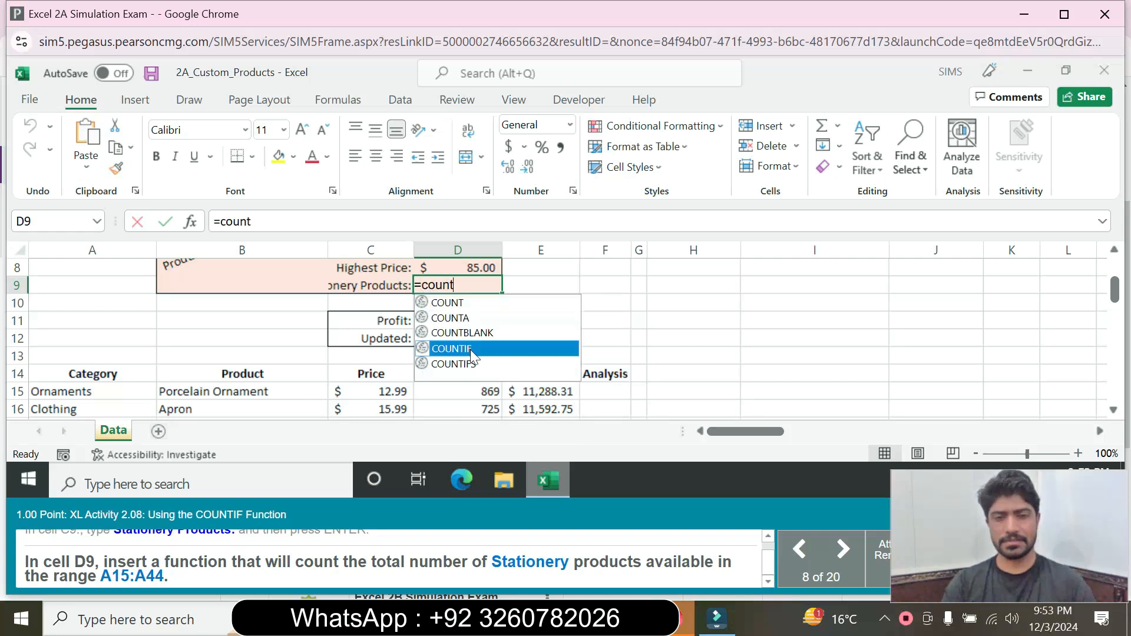
click(189, 223)
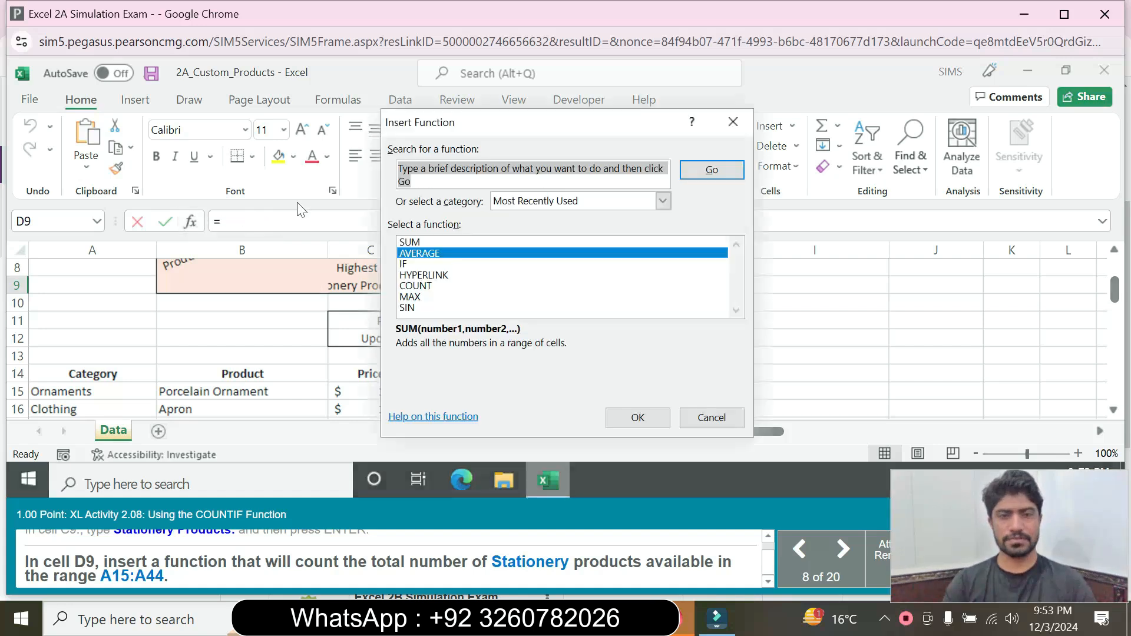
text(Count)
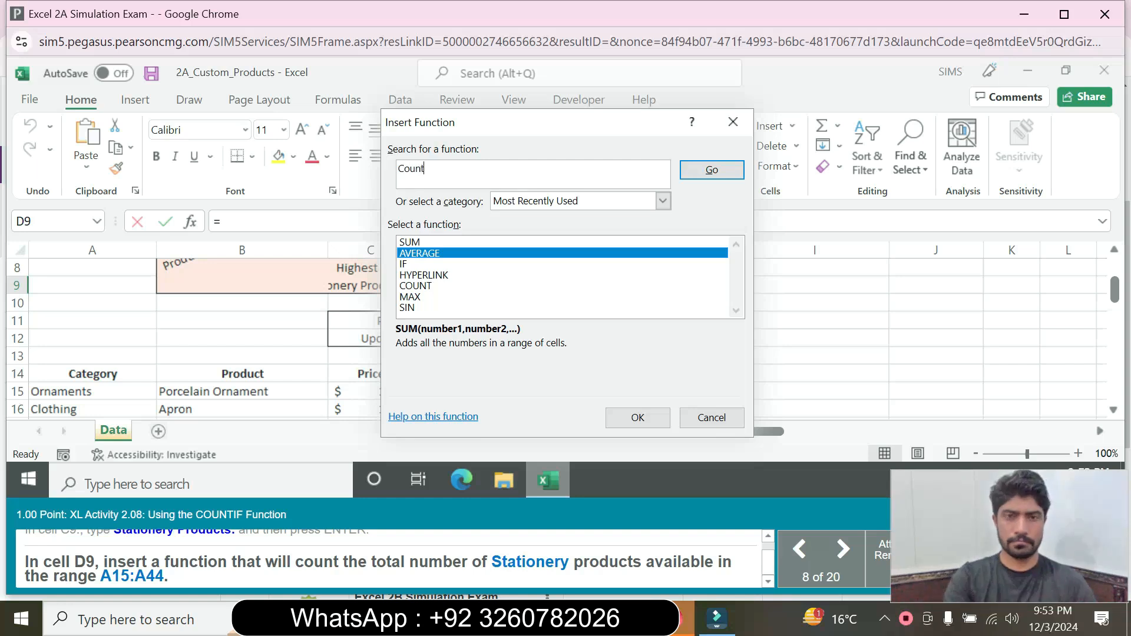
text(if)
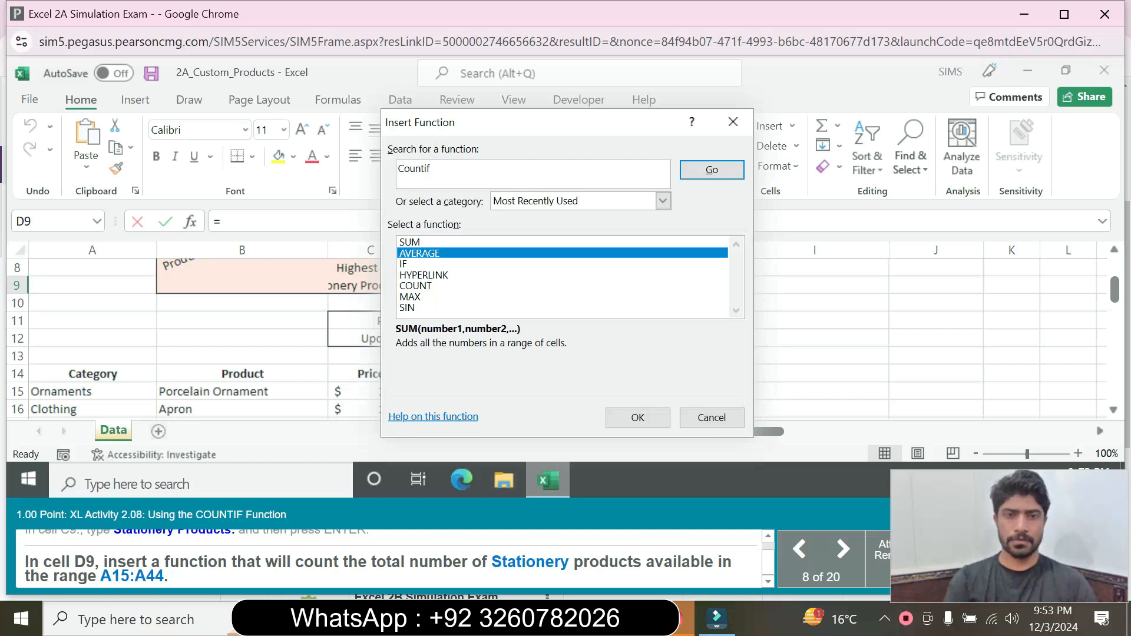
click(705, 174)
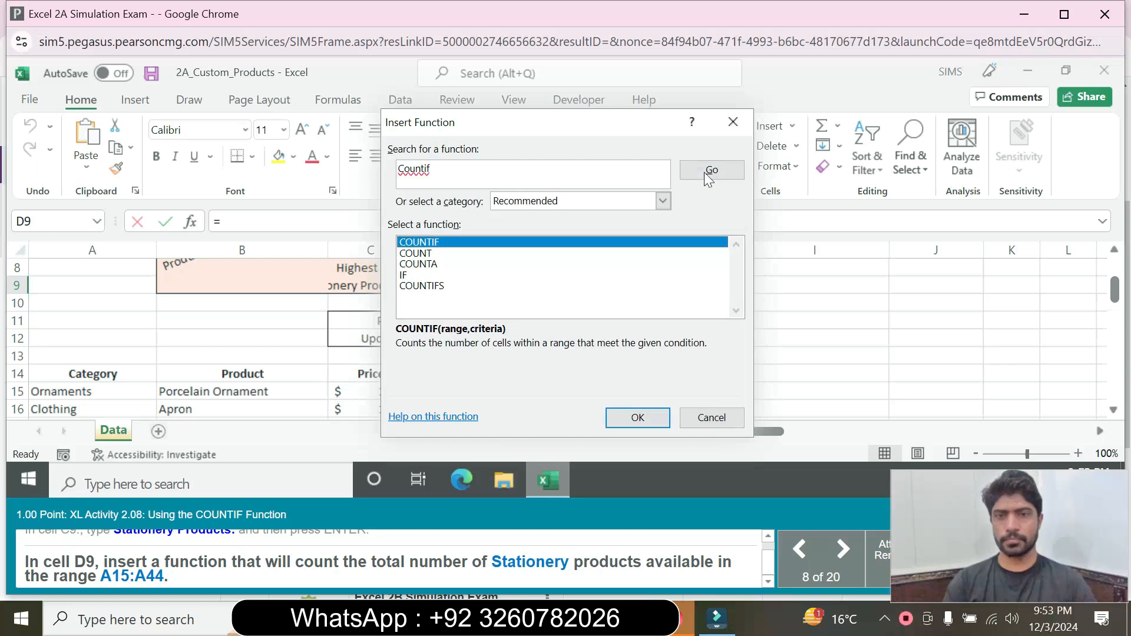
click(638, 418)
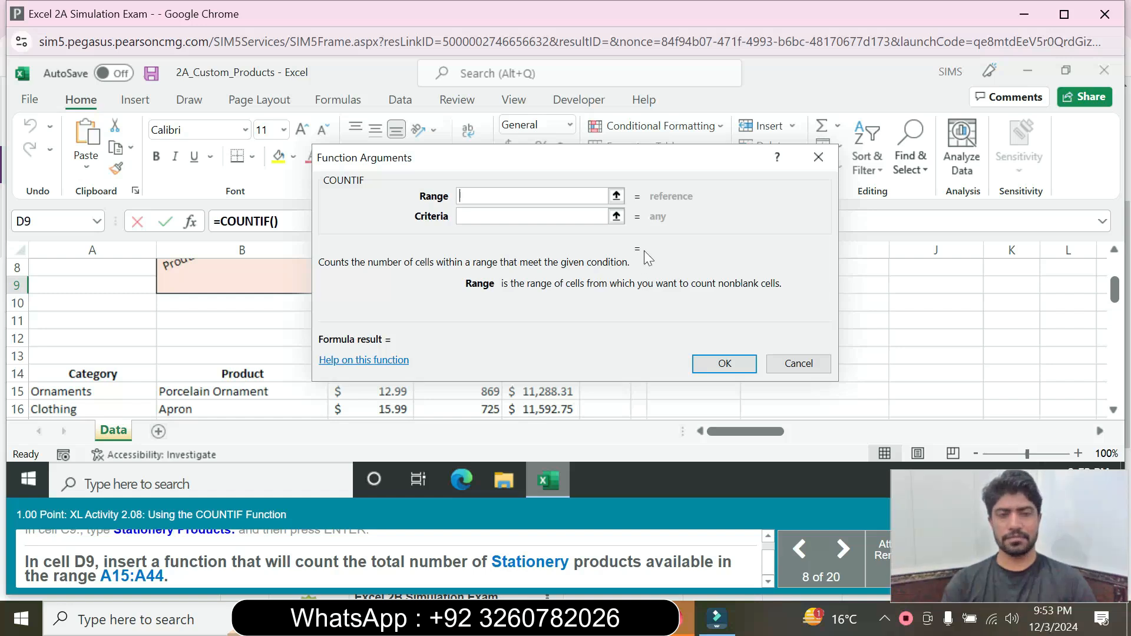
Step: Complete COUNTIF in D9 with range A15:A44 and criteria 'Stationery', then advance to the next task
mouse_move(90, 392)
mouse_down()
mouse_move(83, 453)
mouse_move(89, 377)
mouse_up()
click(532, 217)
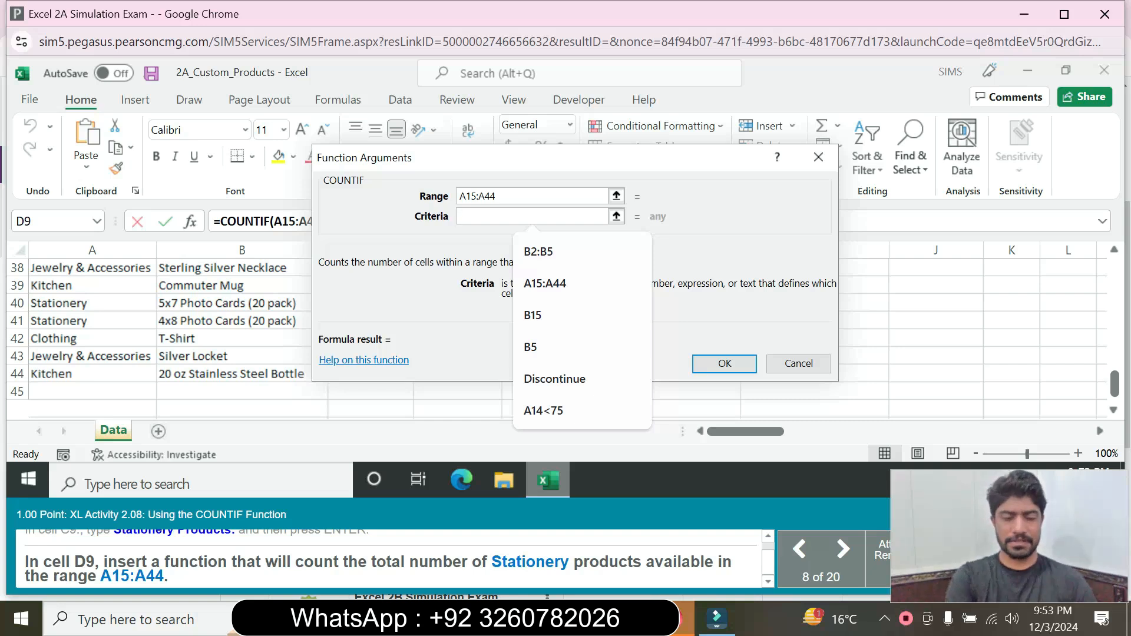
text(Statio)
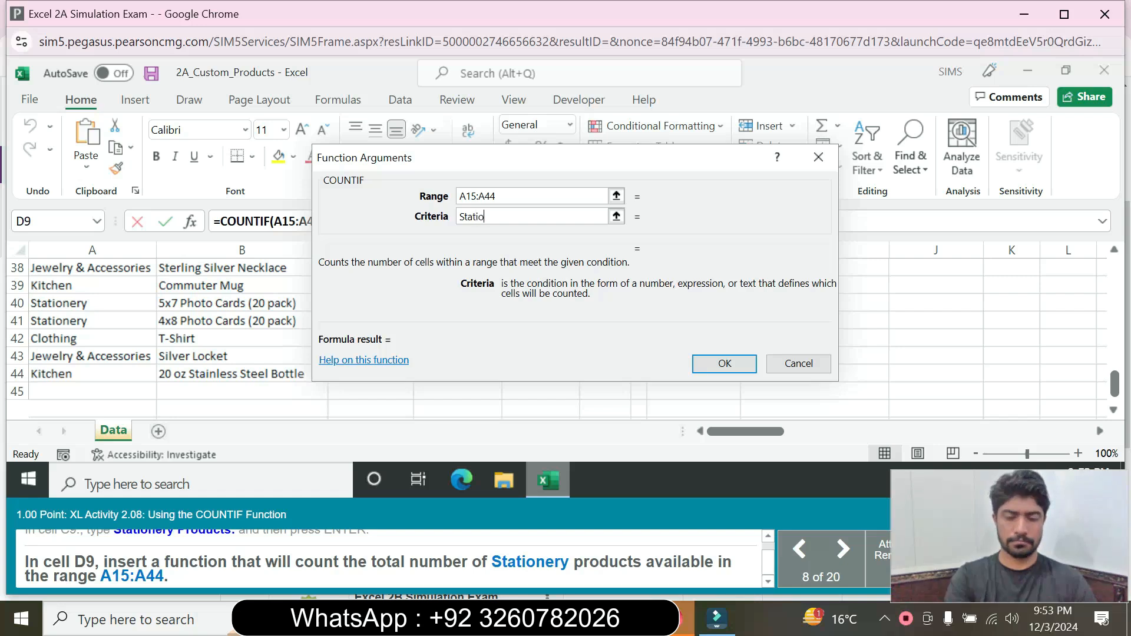
text(nery)
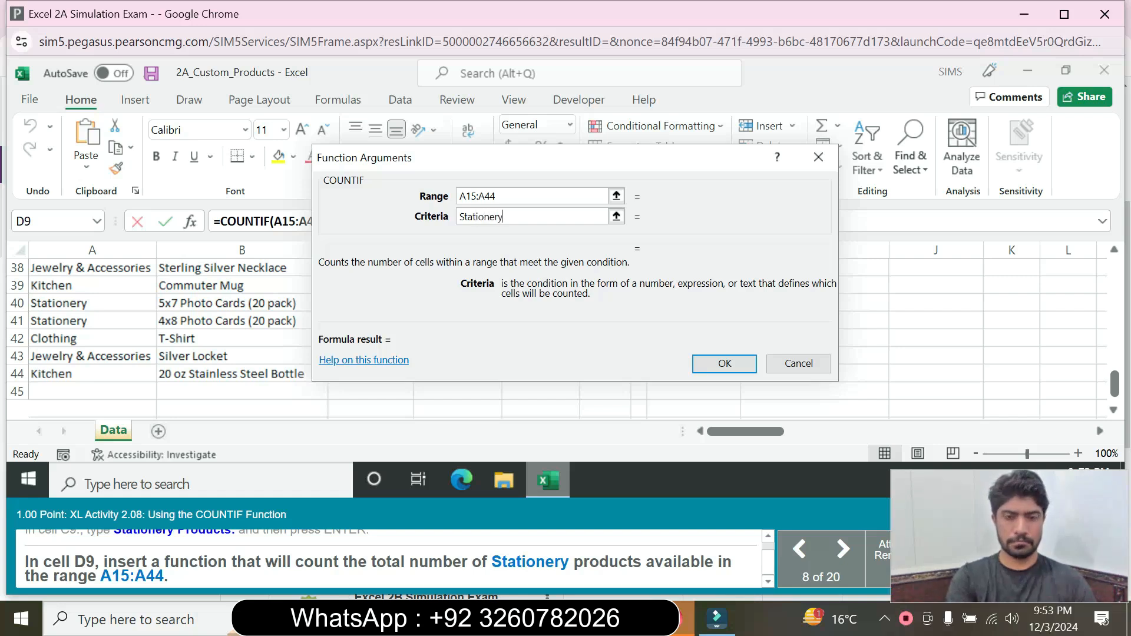
click(723, 364)
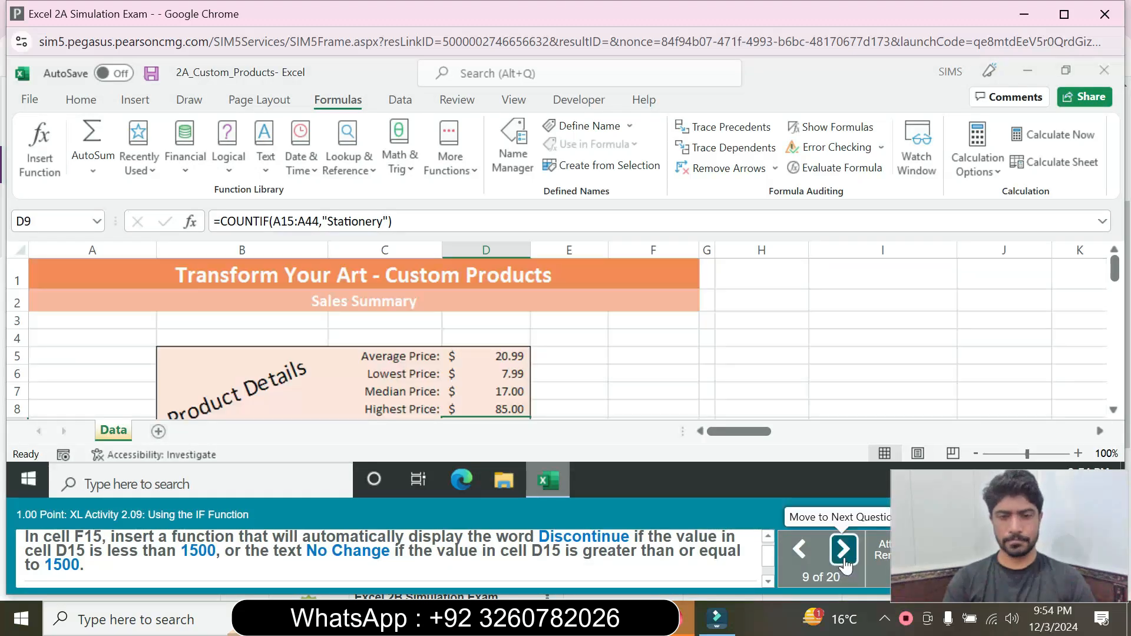
click(843, 551)
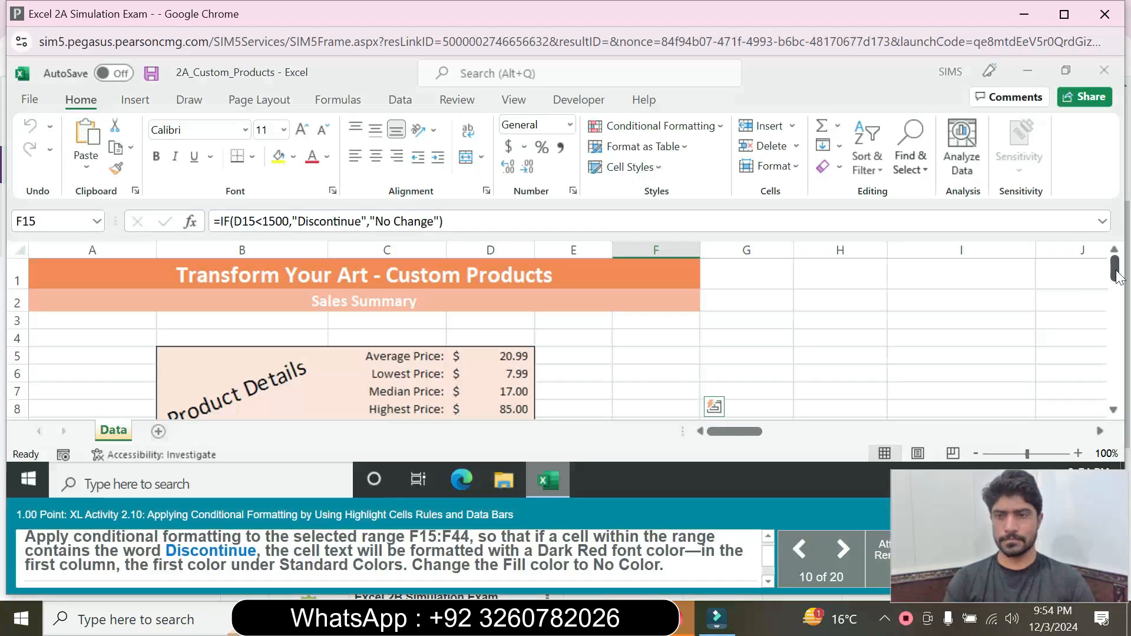
drag(1114, 276, 1115, 308)
click(665, 321)
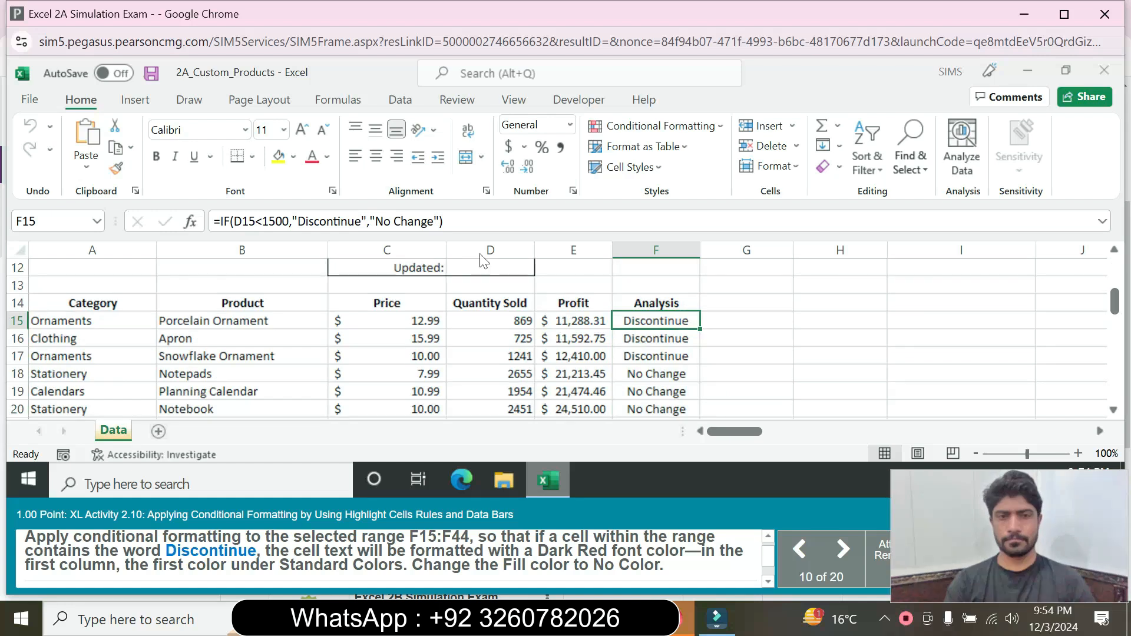
drag(442, 222, 203, 241)
key(ctrl+c)
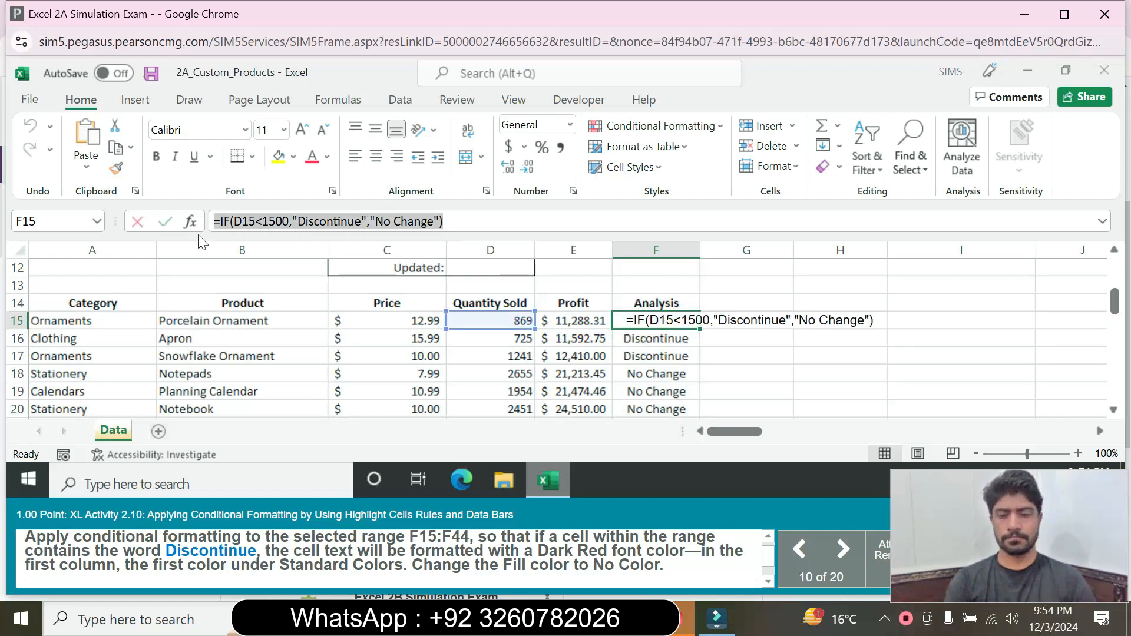
key(Return)
click(800, 551)
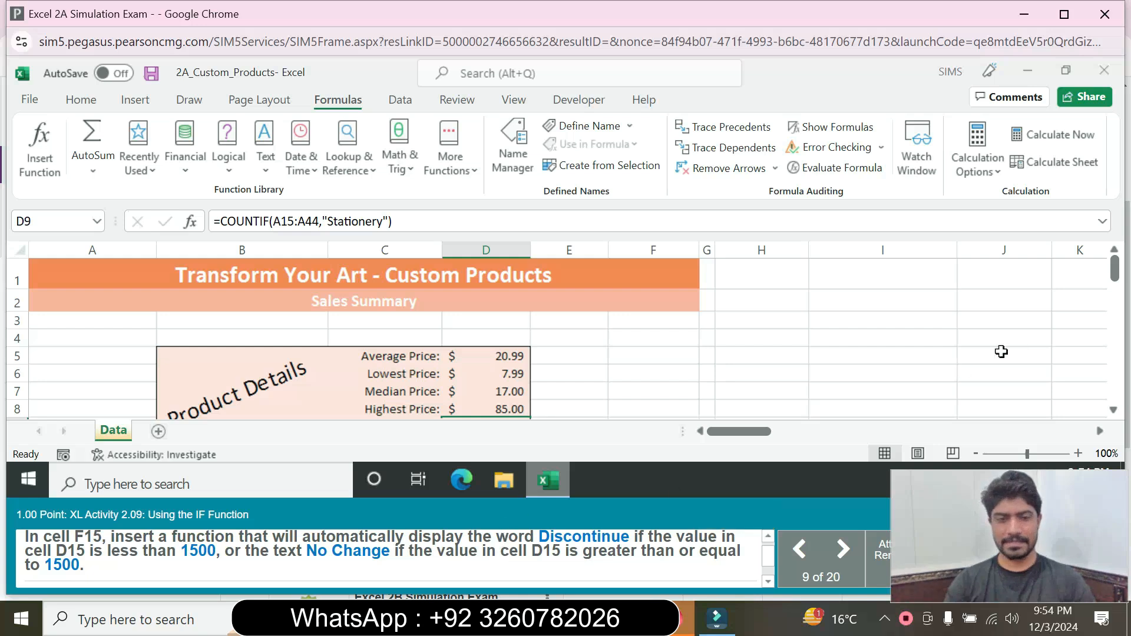
Step: Paste =IF(D15<1500,"Discontinue","No Change") into F15 through the formula bar
drag(1114, 276, 1119, 311)
click(646, 340)
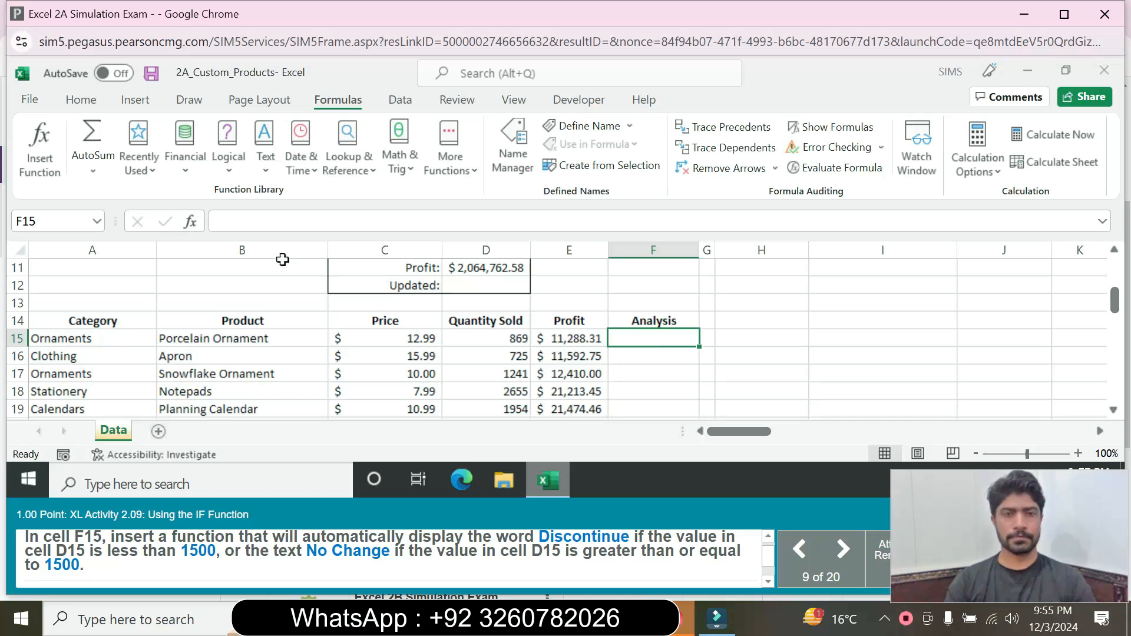
click(265, 222)
key(ctrl+v)
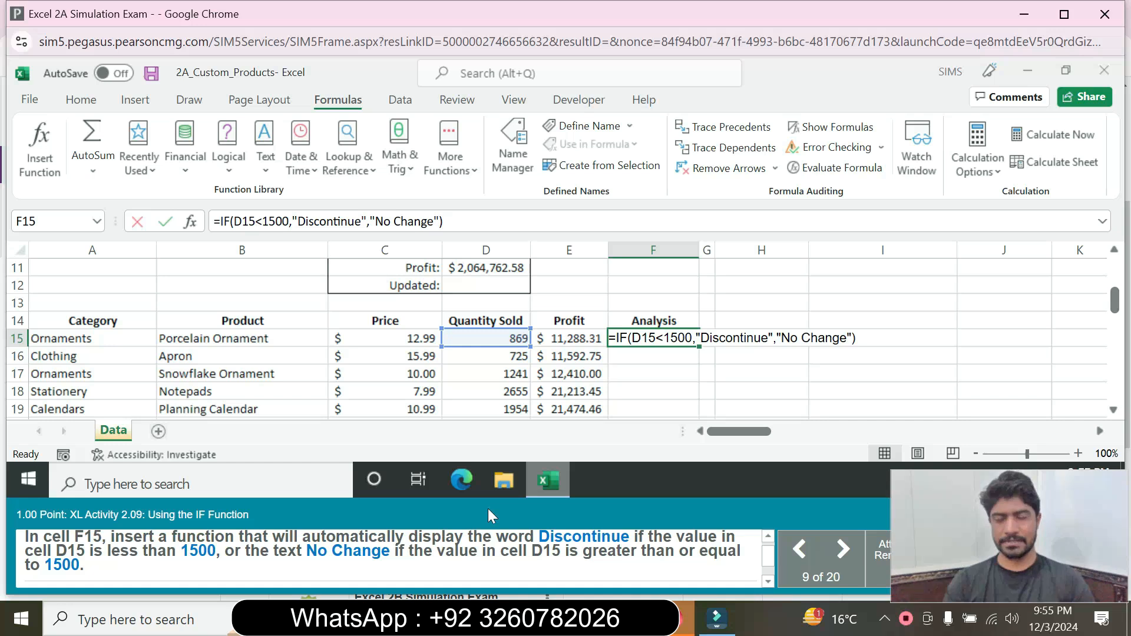
key(Return)
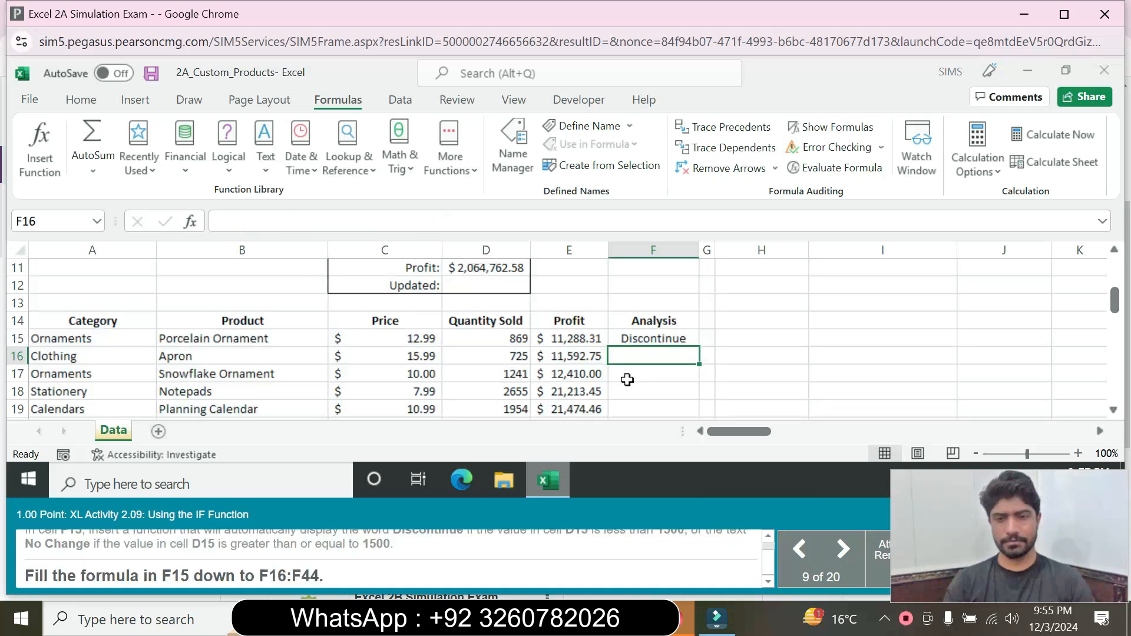
Step: Fill the F15 IF formula down the Analysis column through F44
click(652, 342)
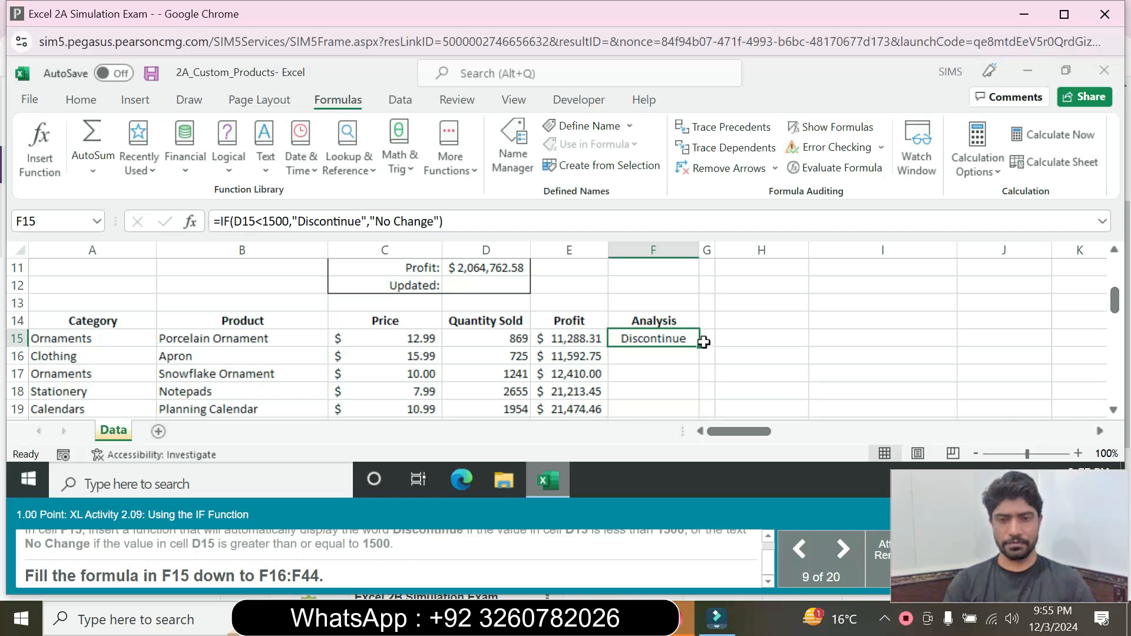
drag(703, 348, 644, 394)
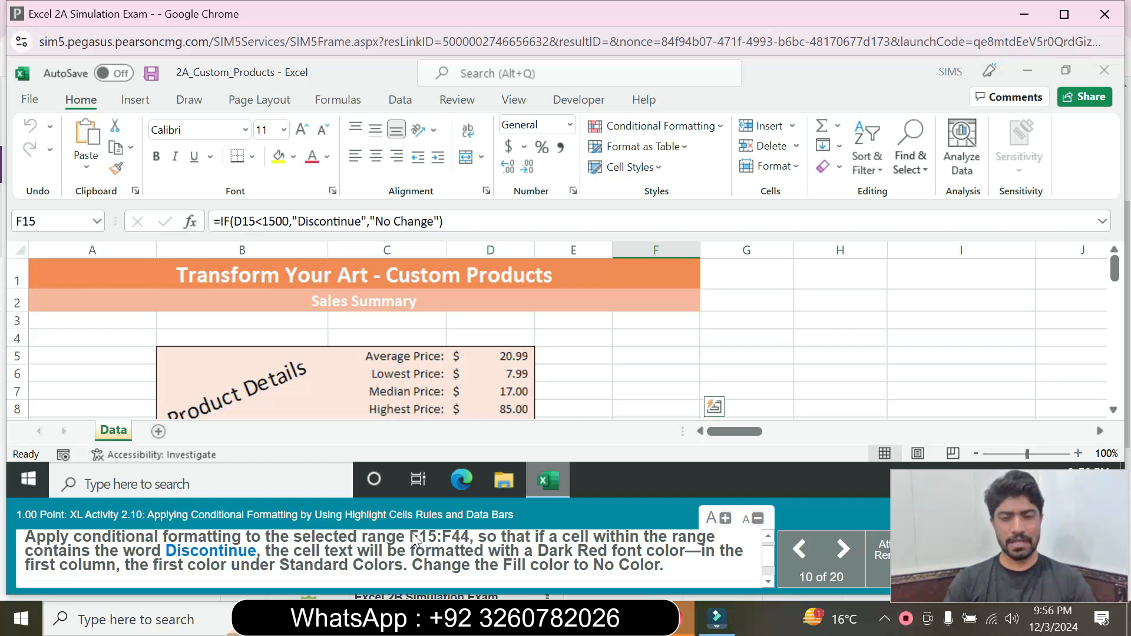
Step: Select the Analysis range F15:F44 through the Name Box
drag(412, 534, 447, 535)
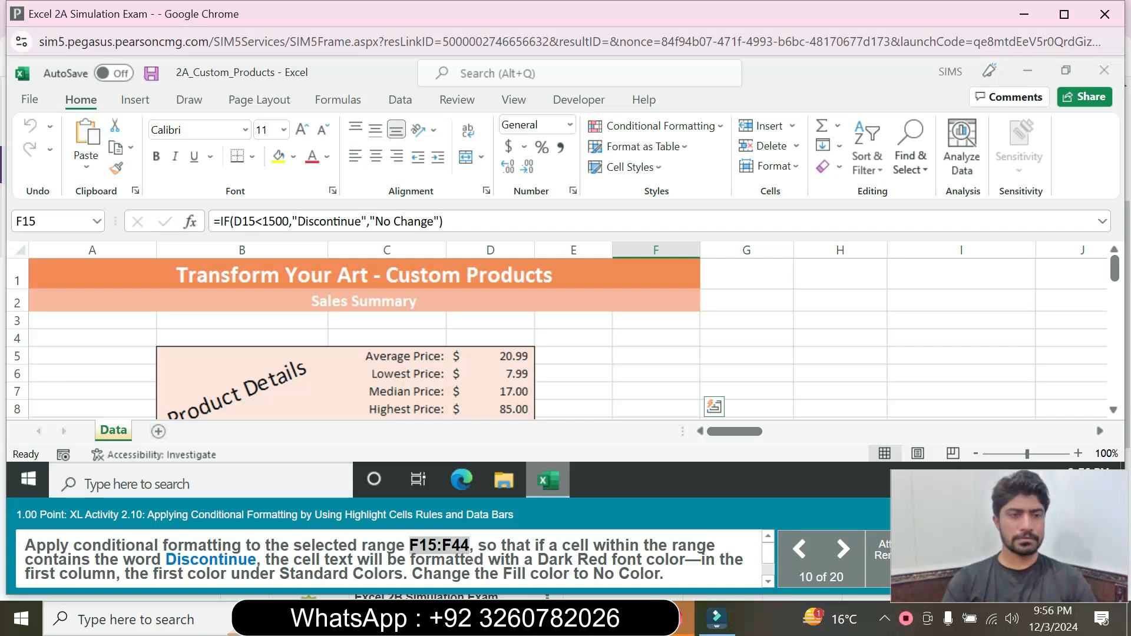
click(29, 220)
text(F15:F44)
key(Return)
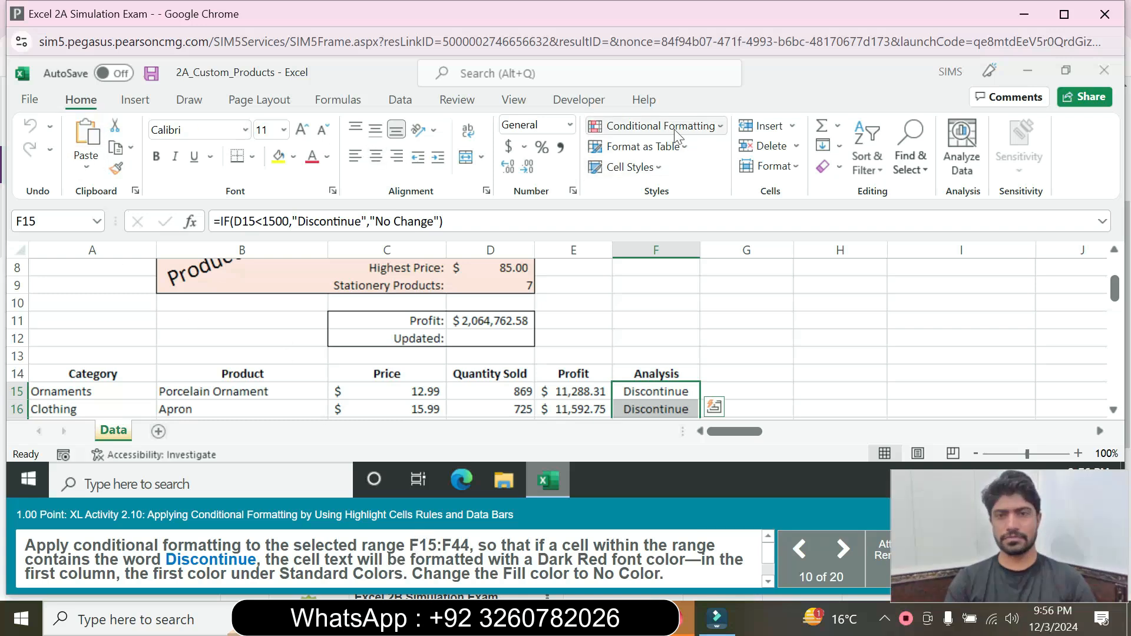
Step: Start a Highlight Cells Rules 'Text that Contains' conditional formatting rule
click(703, 133)
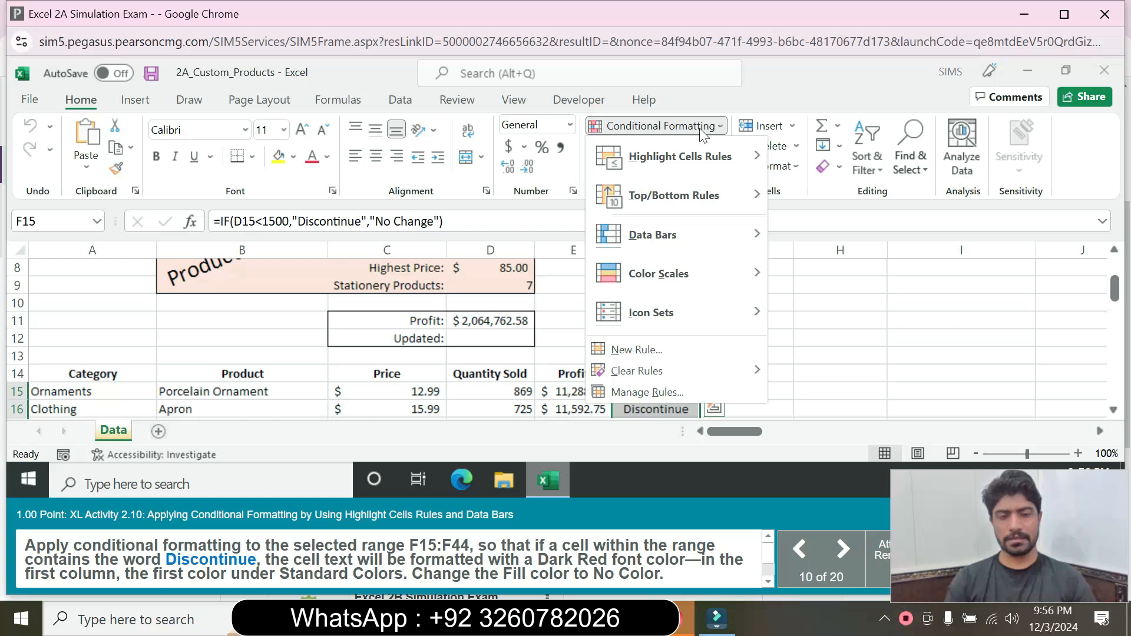
mouse_move(707, 157)
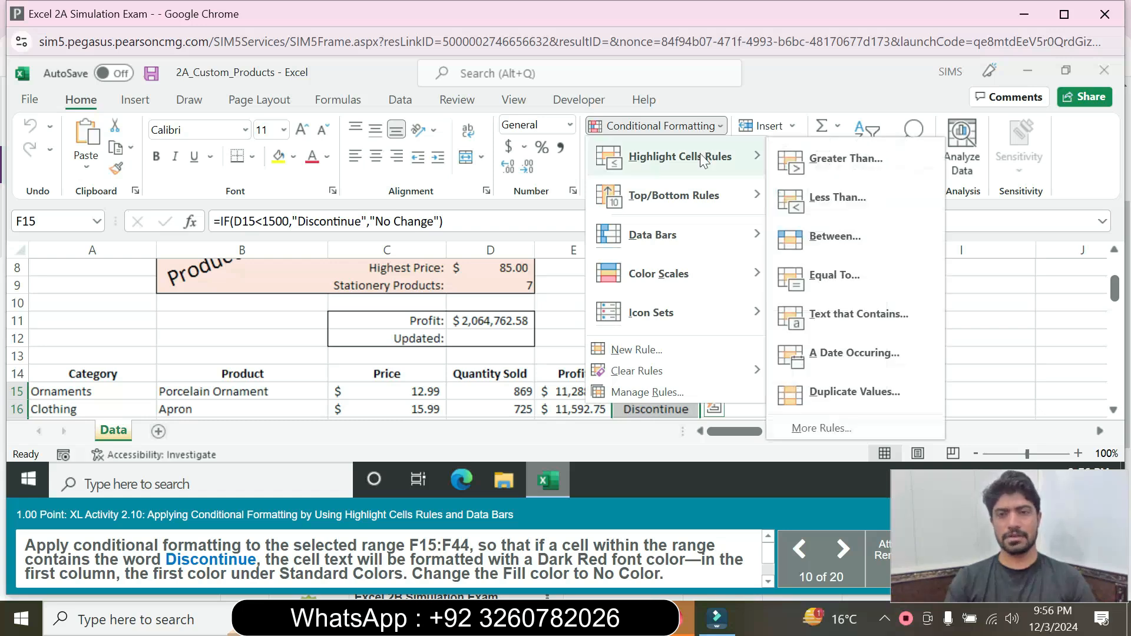
click(842, 315)
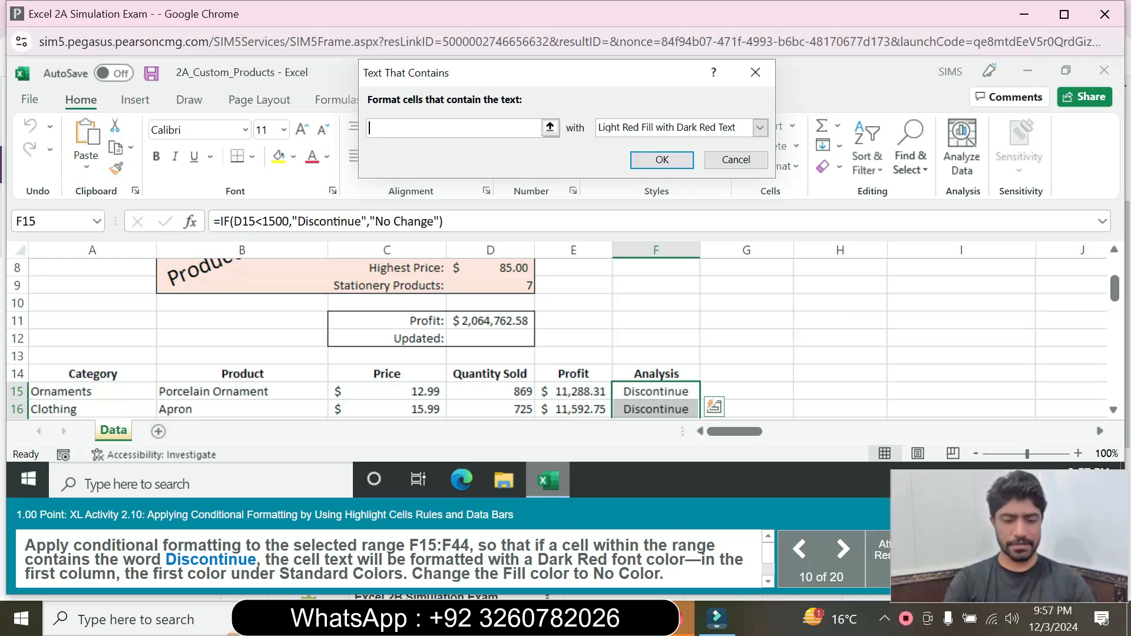
Step: Set the rule to match 'Discontinue' and choose Custom Format for its formatting
text(Dis)
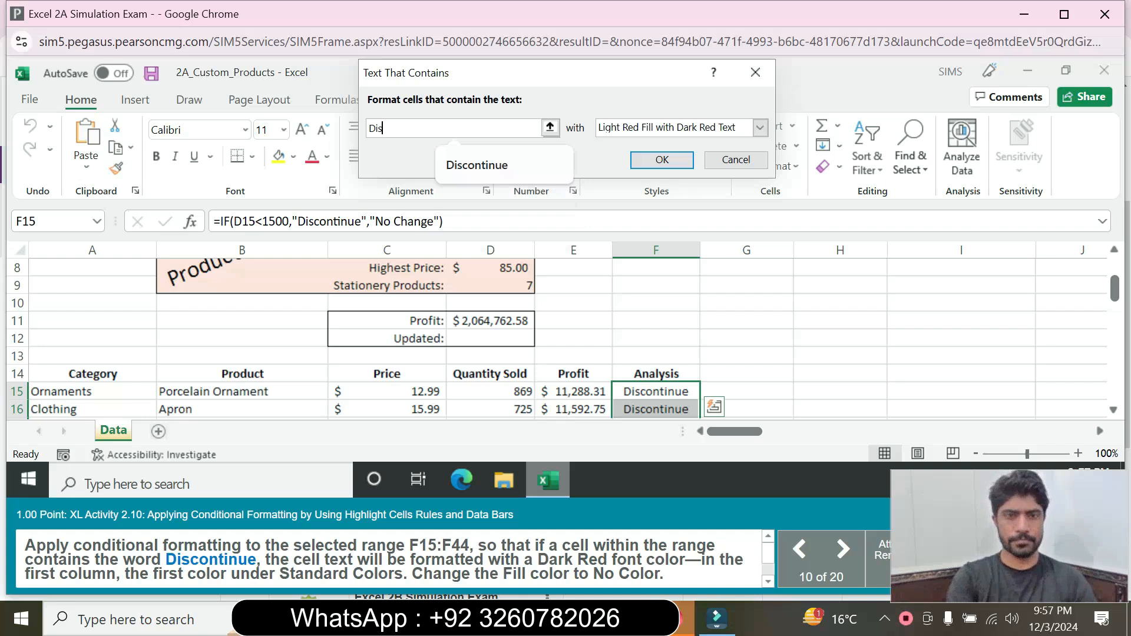
click(475, 164)
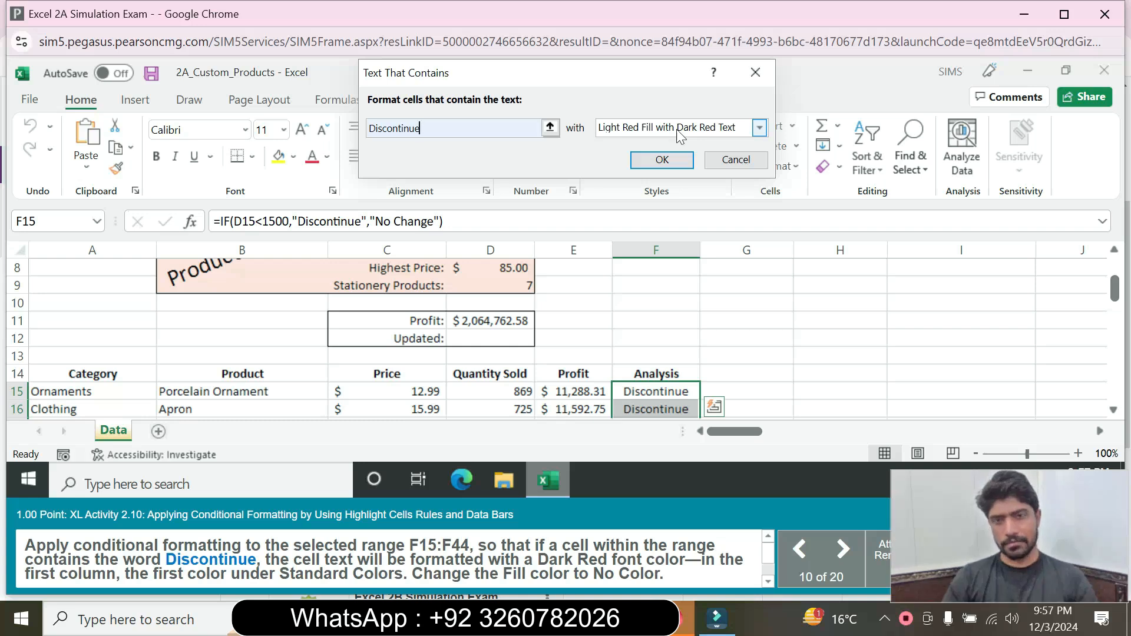
click(759, 130)
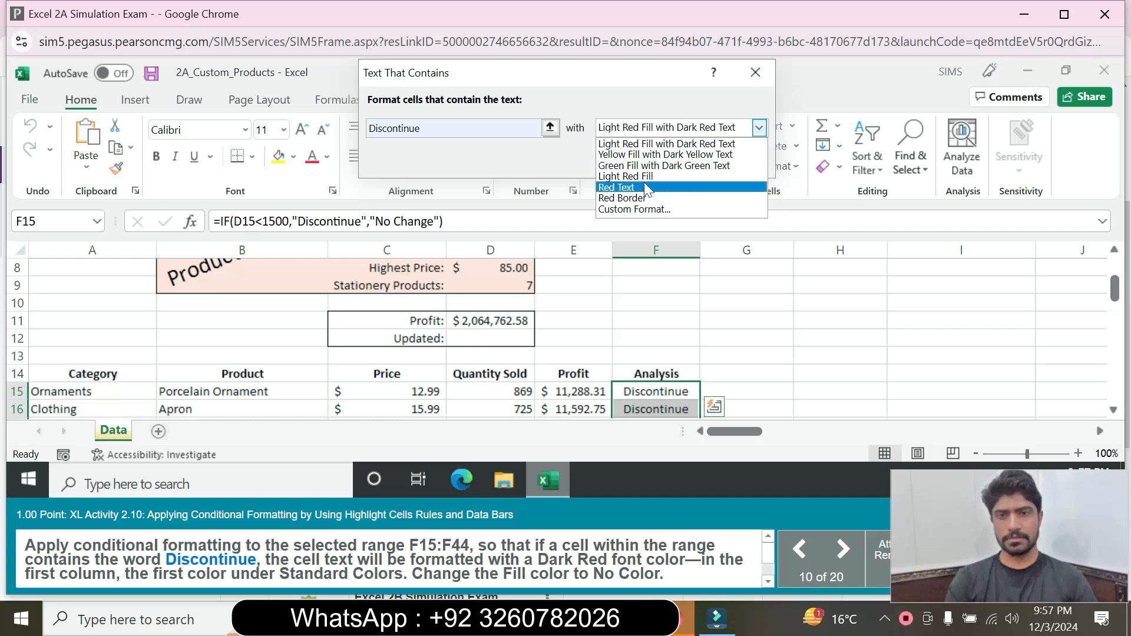
click(612, 210)
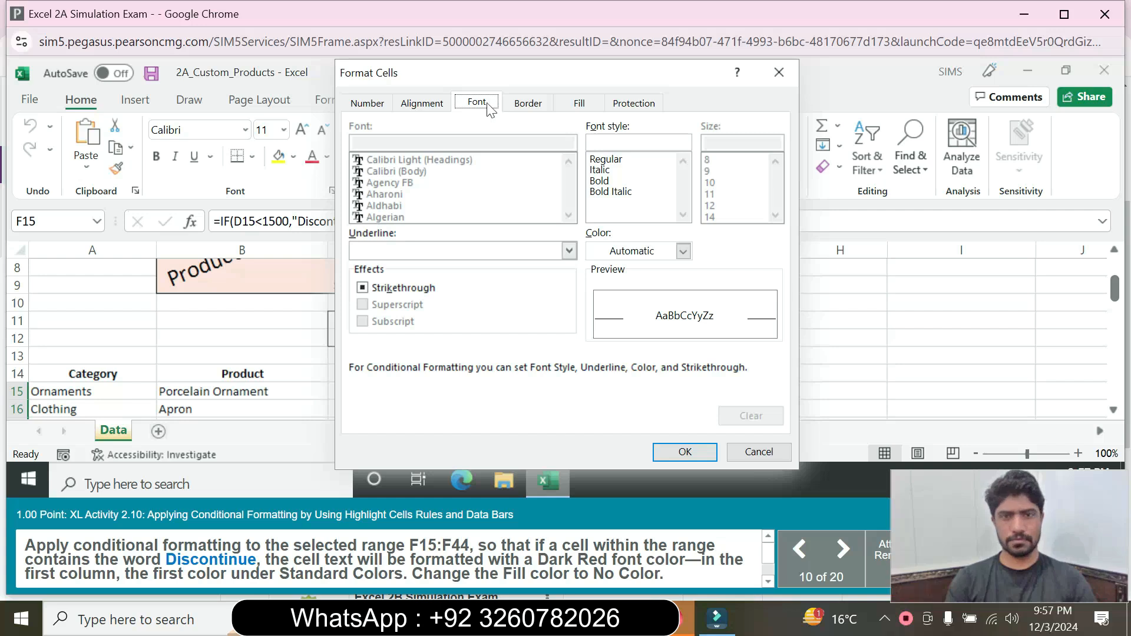
Step: Give the custom format a Dark Red font colour and No Color fill
click(682, 251)
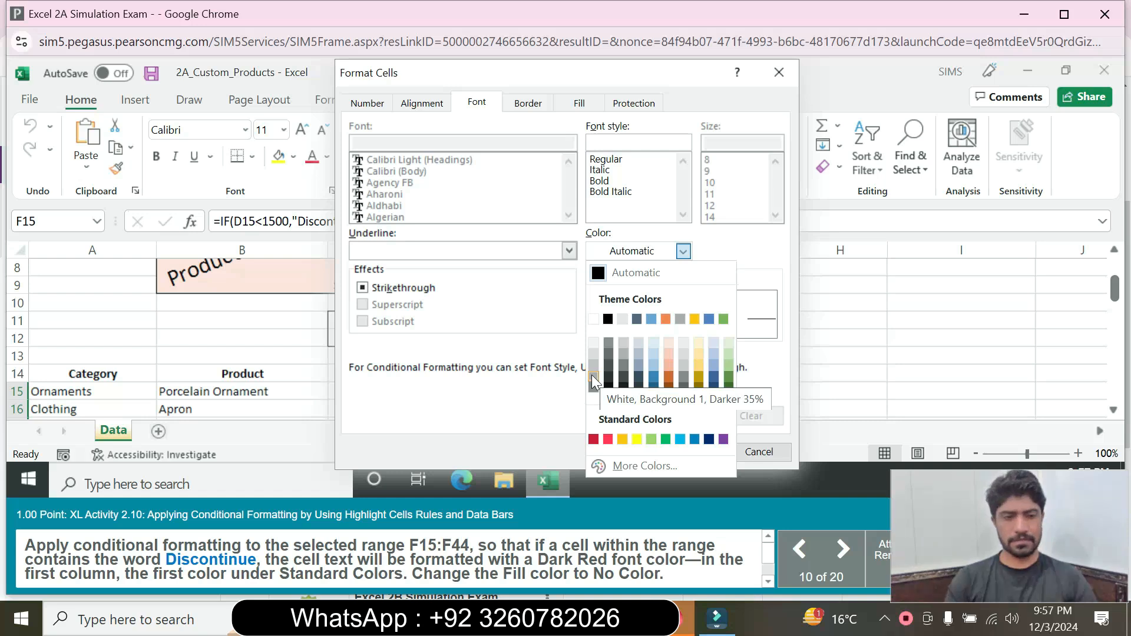
click(593, 440)
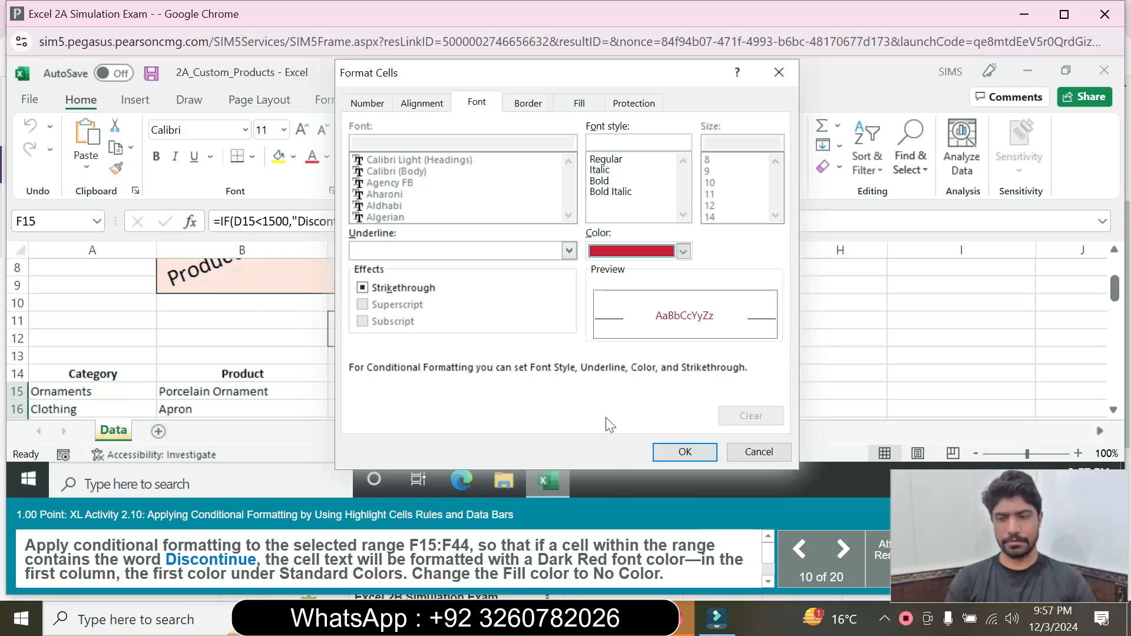
click(579, 105)
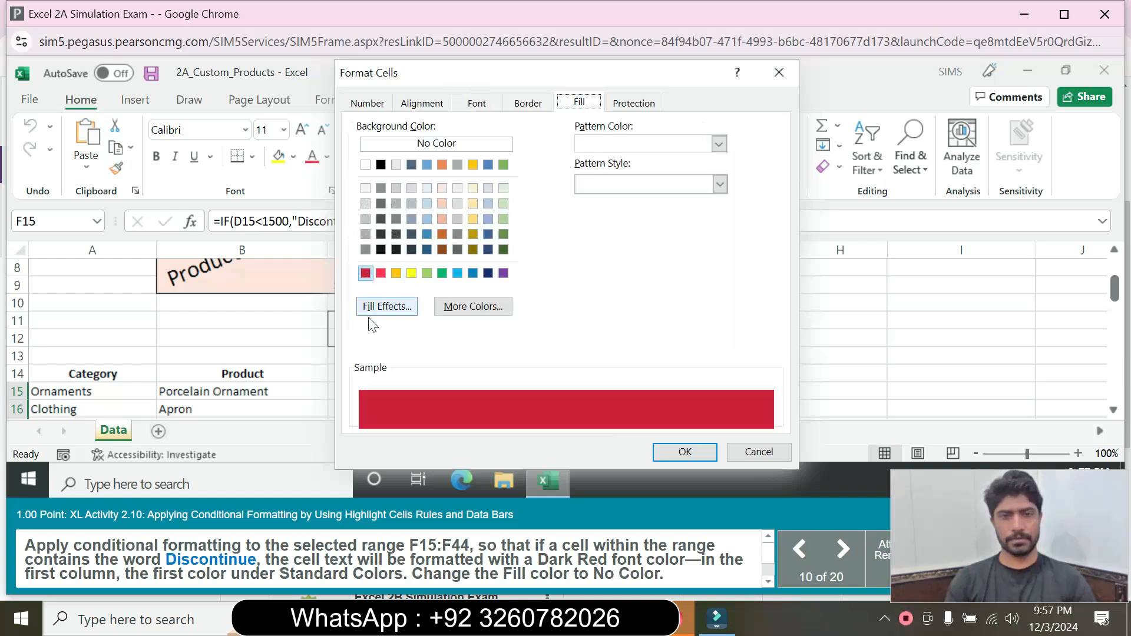
click(435, 143)
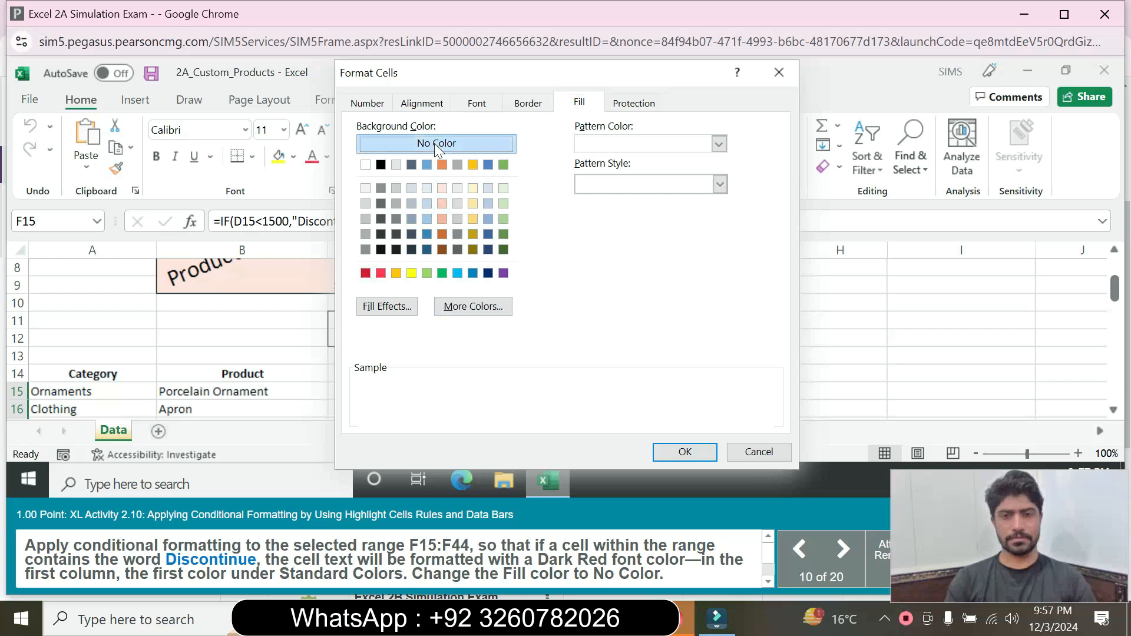
click(683, 452)
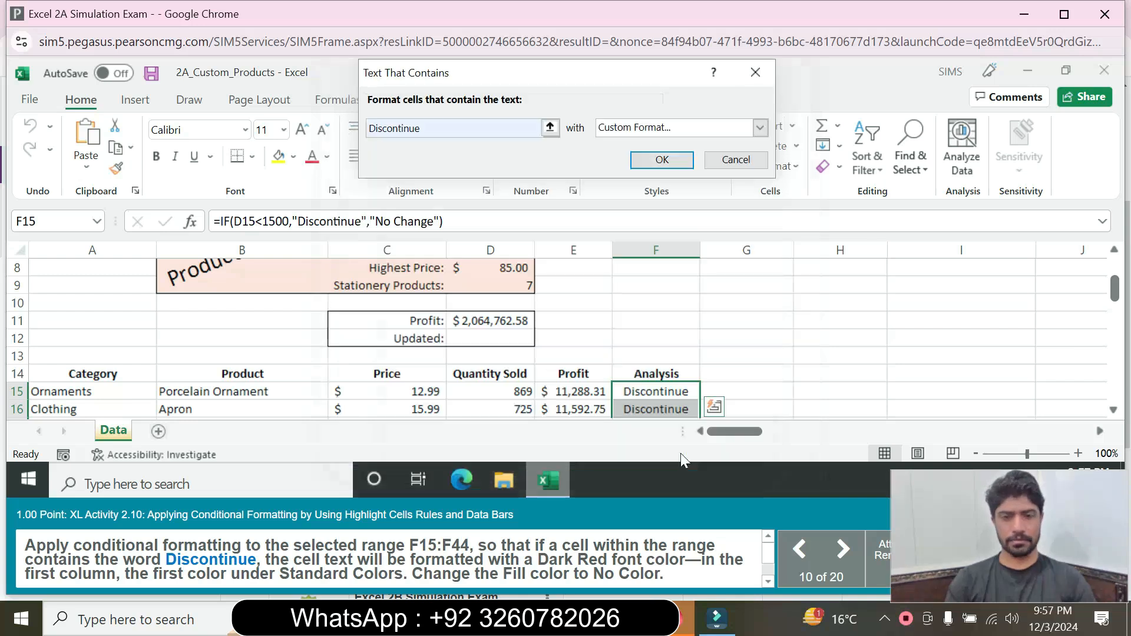
Step: Apply the dark red rule to the Discontinue cells and dismiss the search panel
click(667, 163)
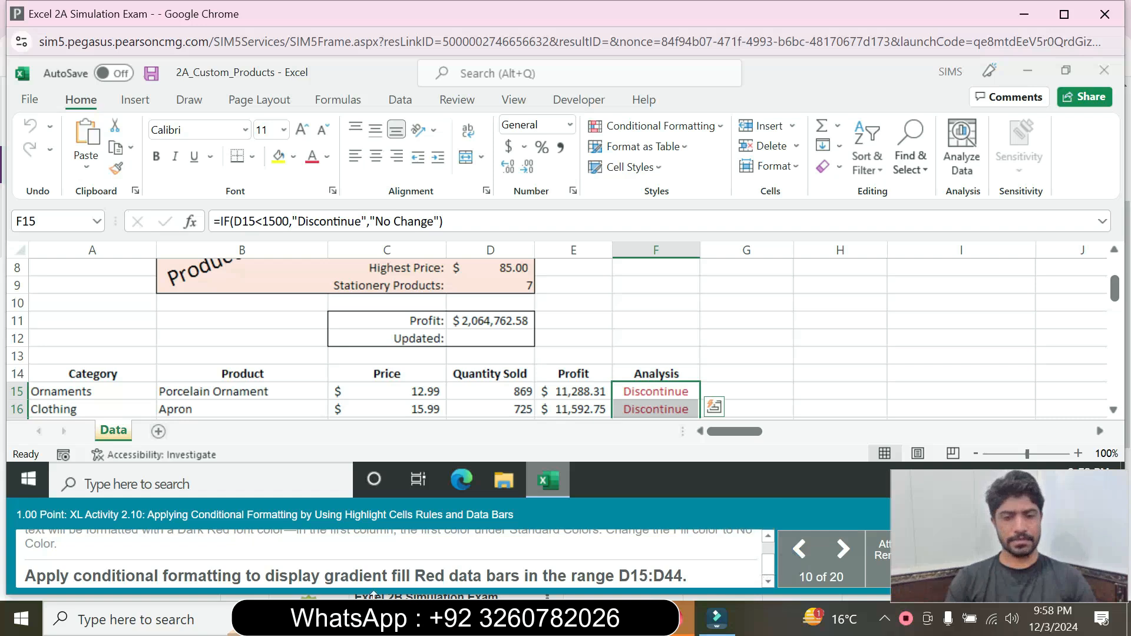
mouse_move(288, 617)
click(1072, 250)
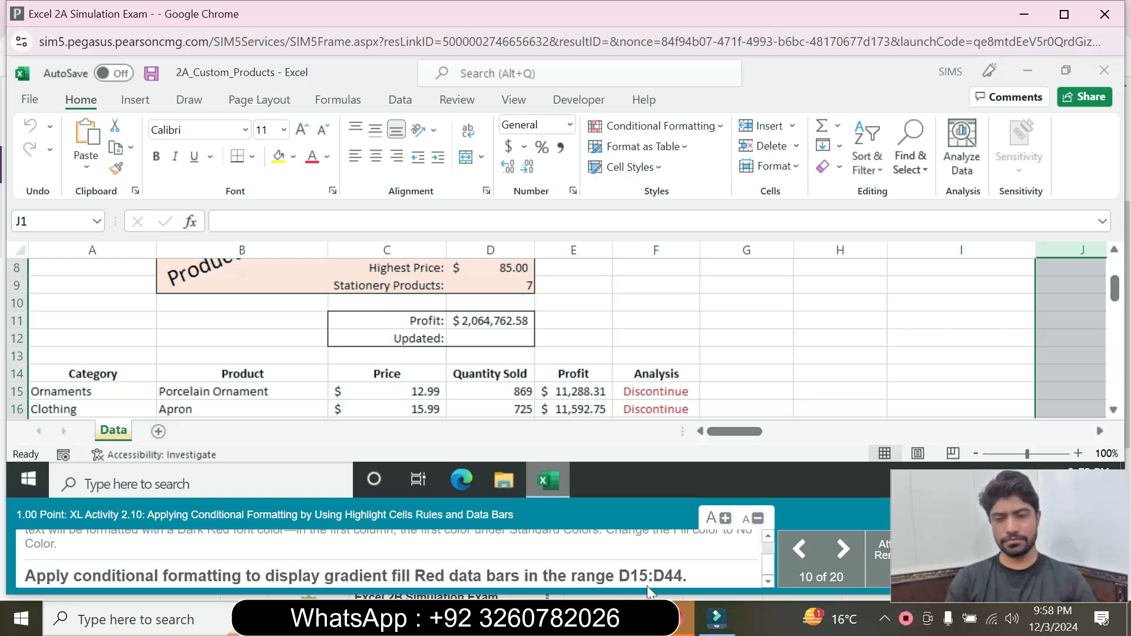
Step: Select the Quantity Sold range D15:D44 through the Name Box
click(59, 222)
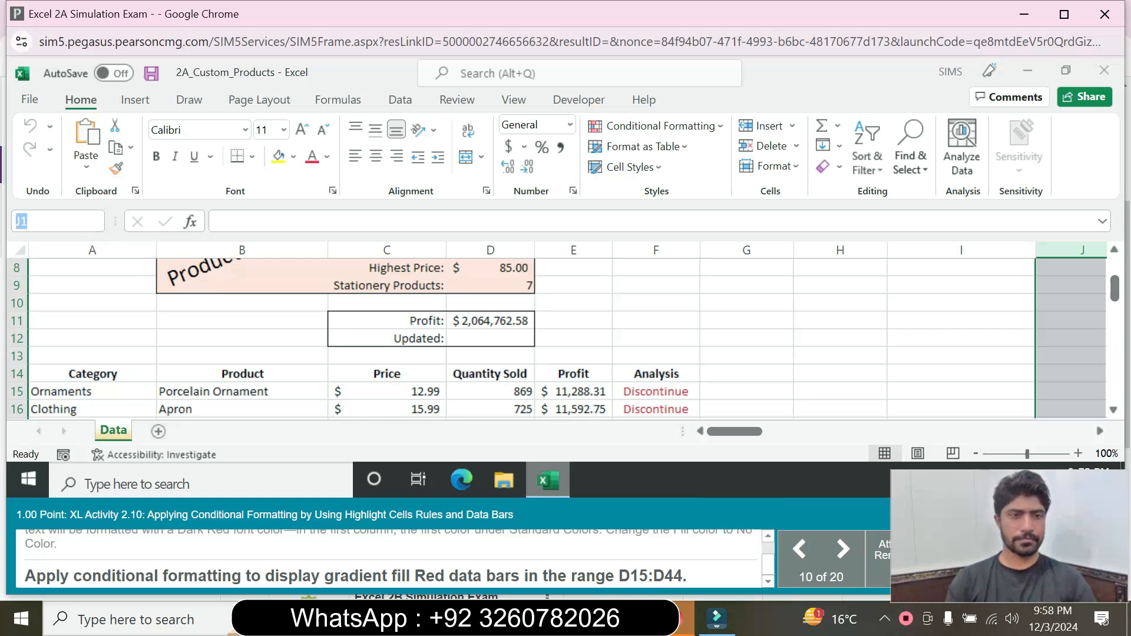
text(D15)
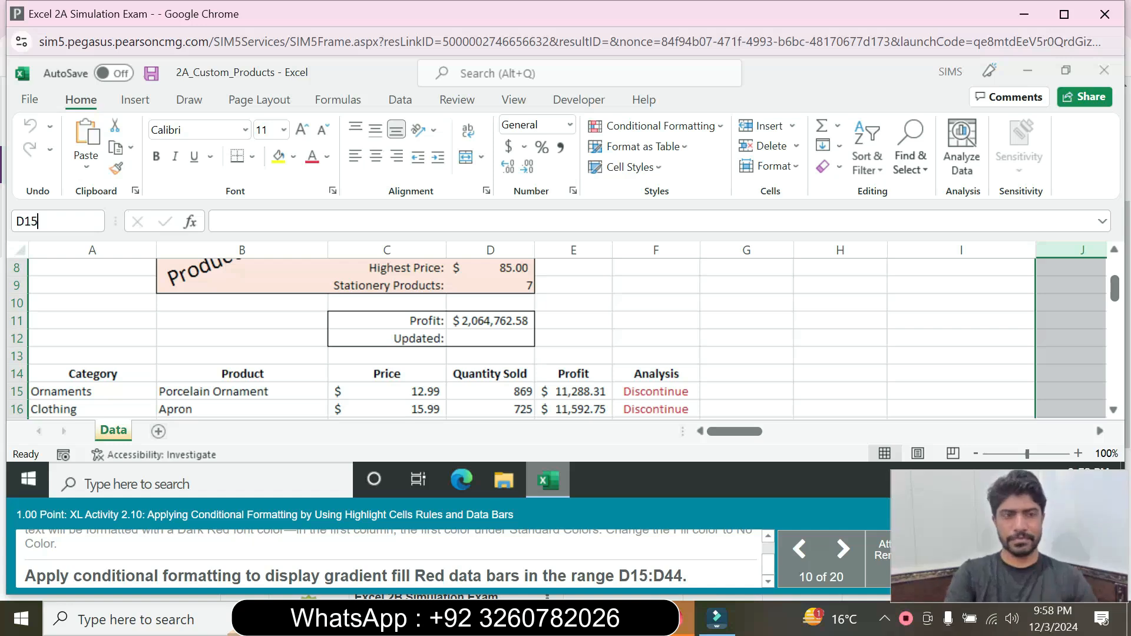
text(:D44)
key(Return)
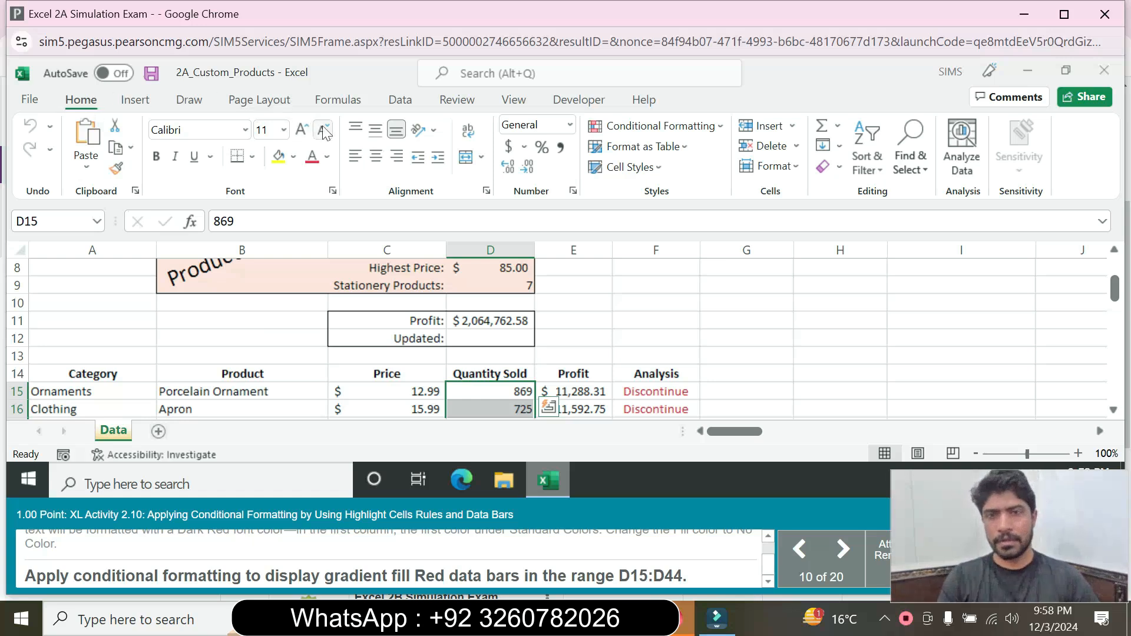
Step: Apply Red Data Bar gradient fill data bars to D15:D44
click(720, 131)
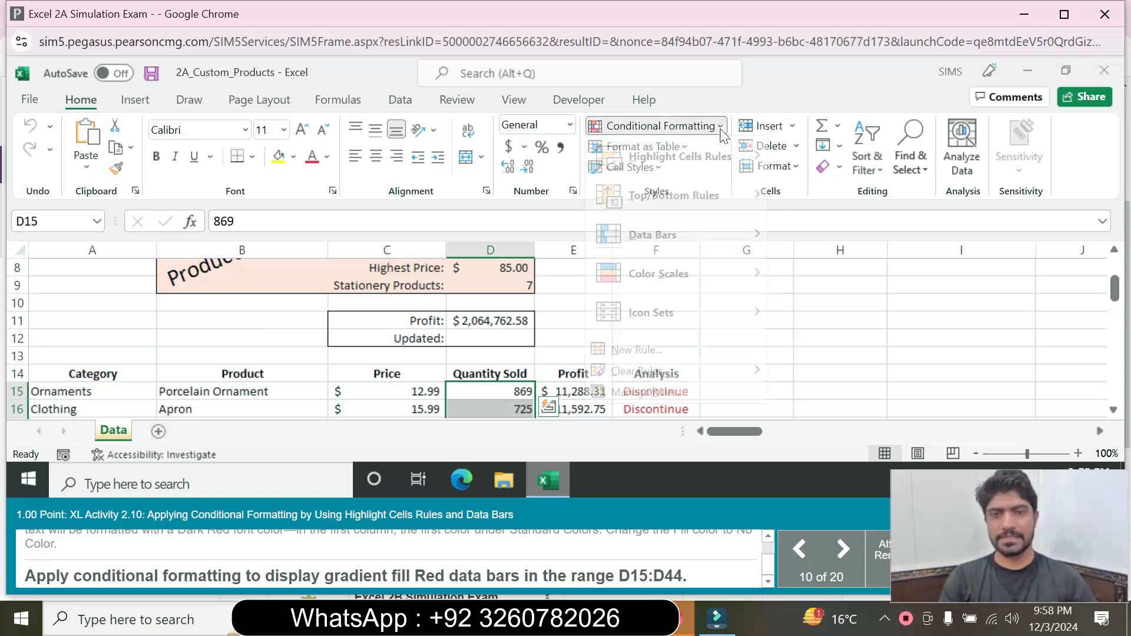
mouse_move(642, 240)
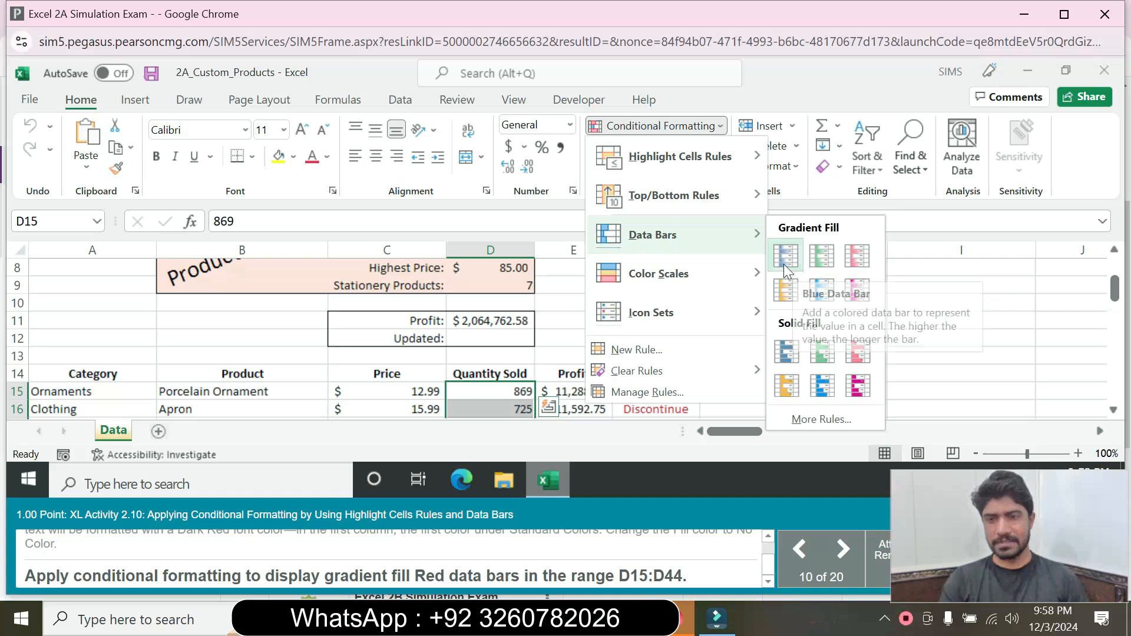
click(854, 256)
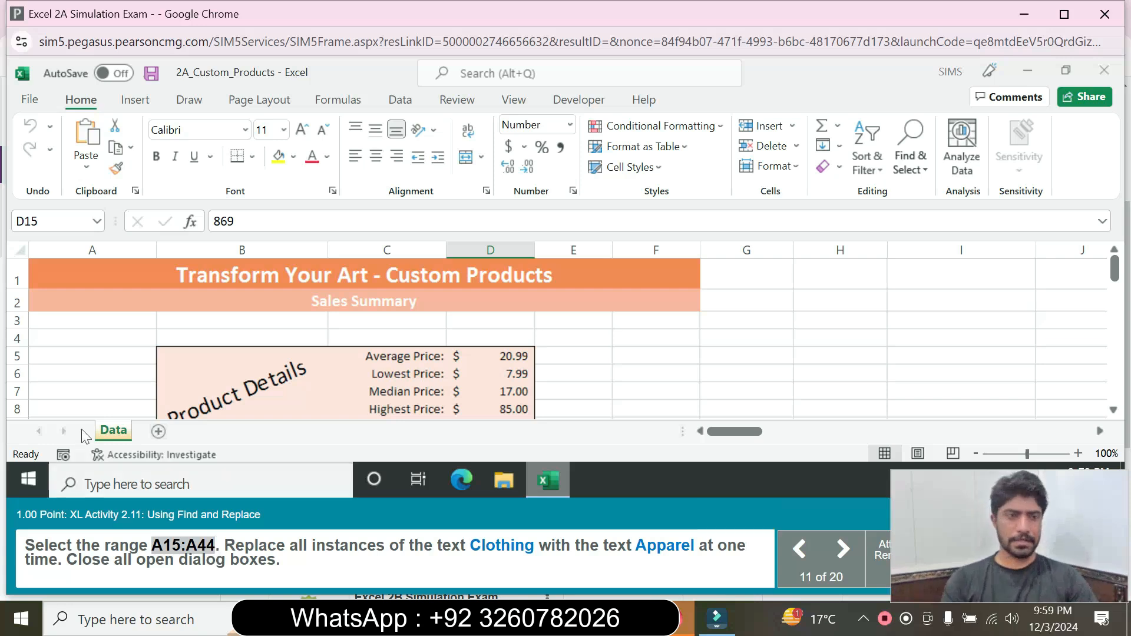
Step: Select A15:A44 by pasting the range into the Name Box
click(53, 221)
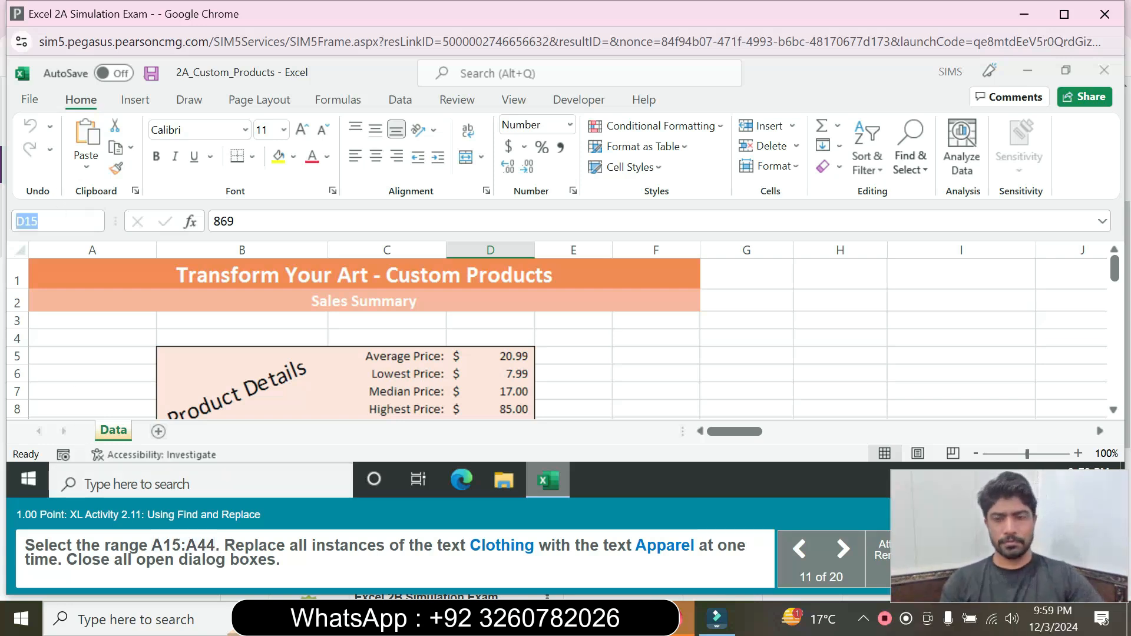
text(A15:A44)
key(Return)
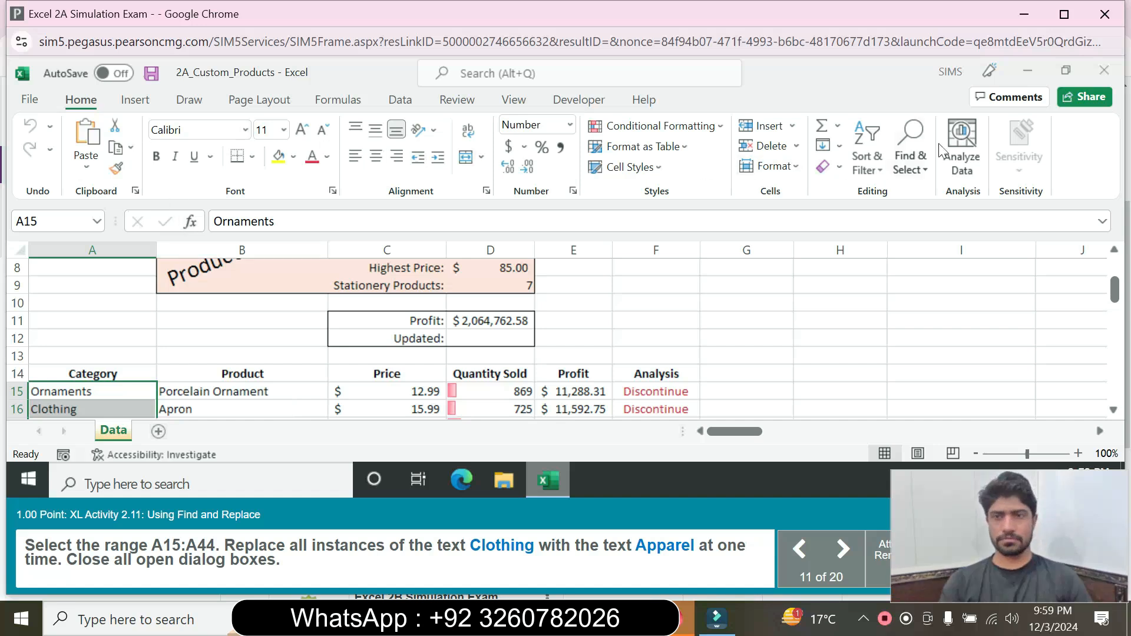
Step: Replace all 'Clothing' with 'Apparel' in A15:A44 and close Find and Replace
click(910, 163)
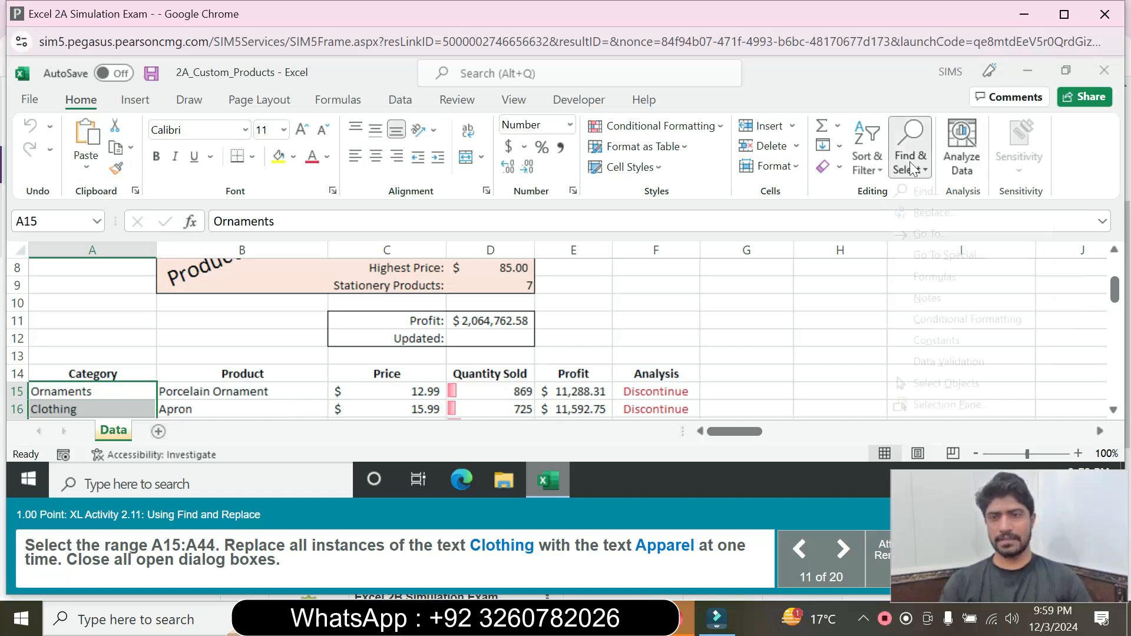
click(931, 213)
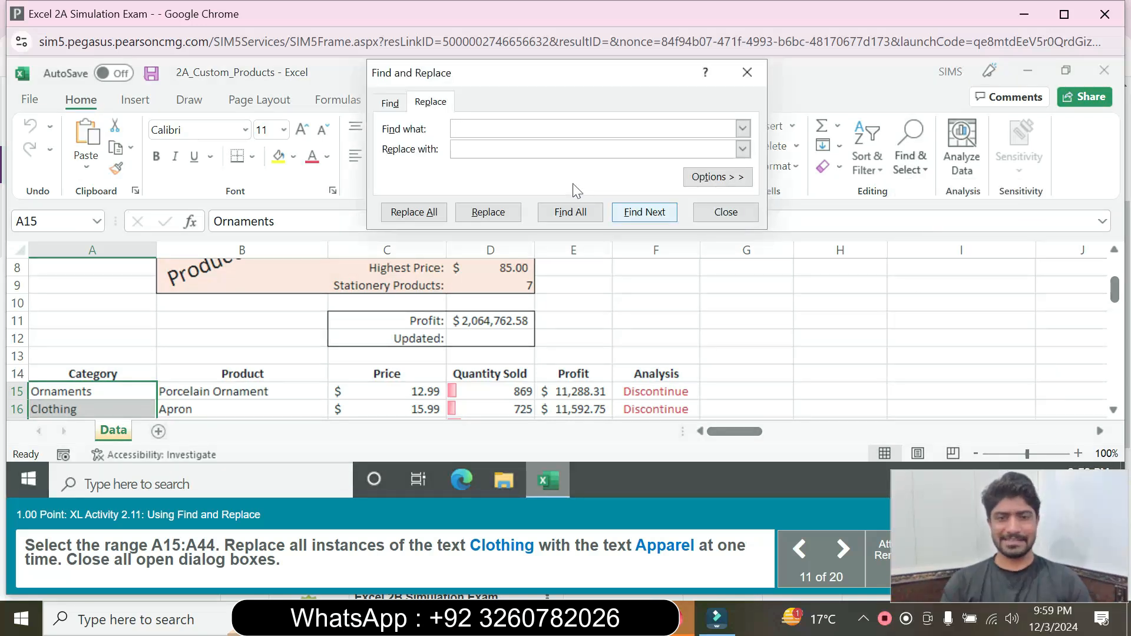
text(C)
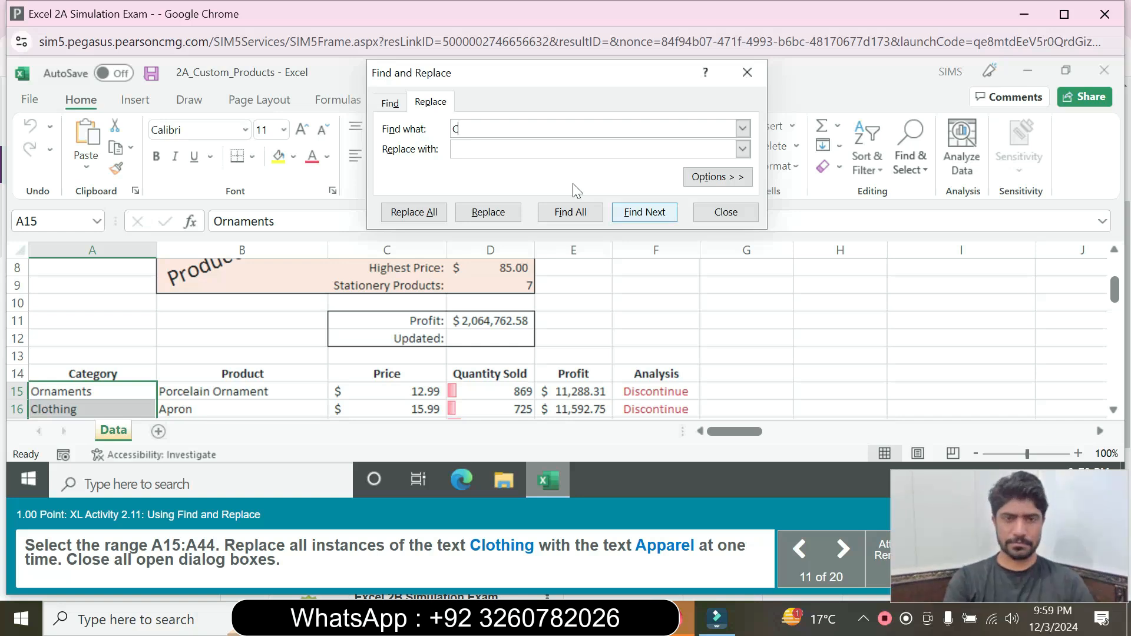
text(loth)
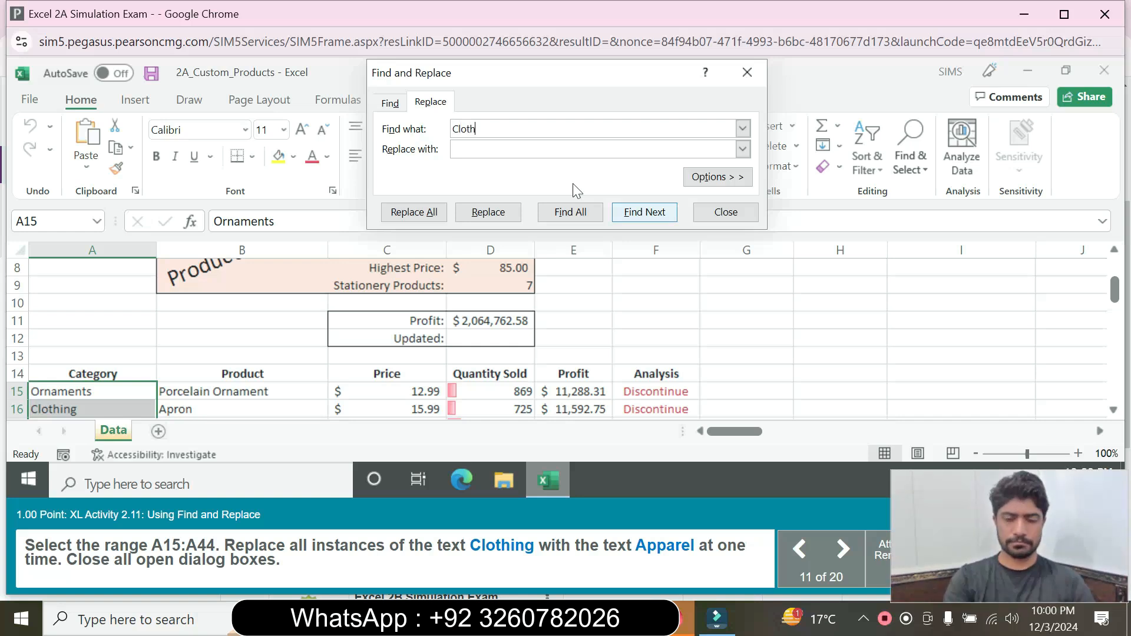
text(ing)
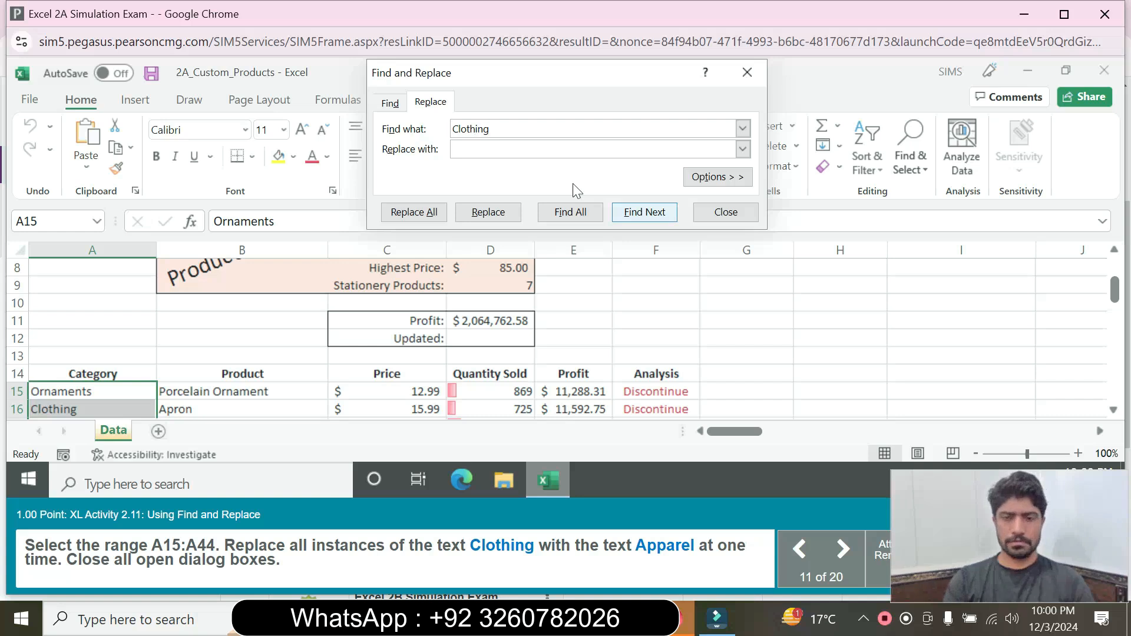
key(Tab)
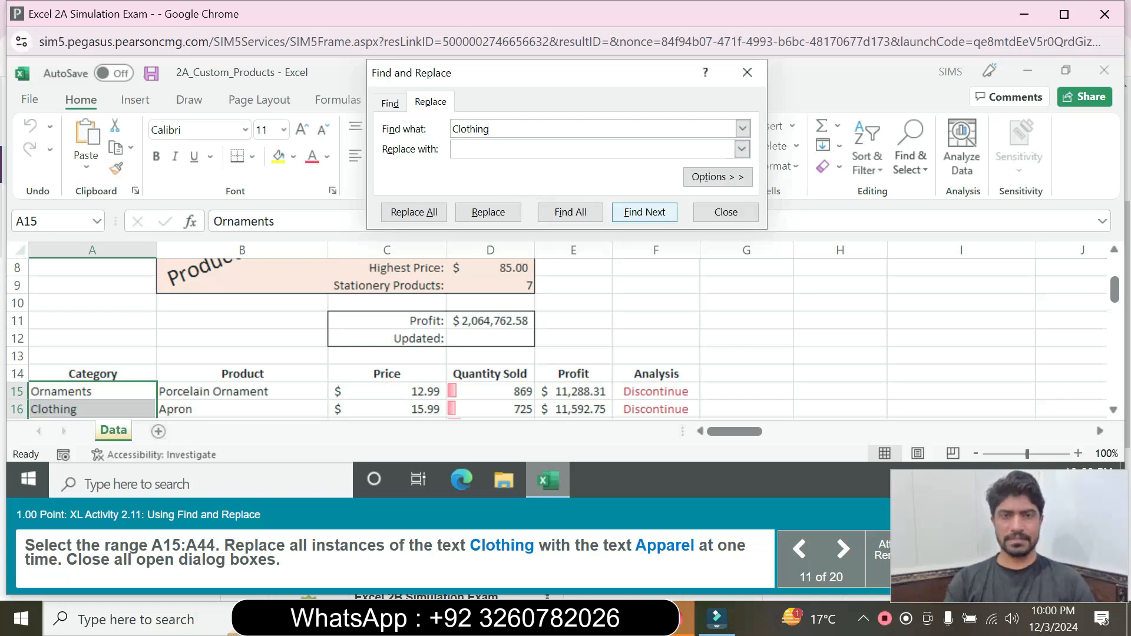
text(App)
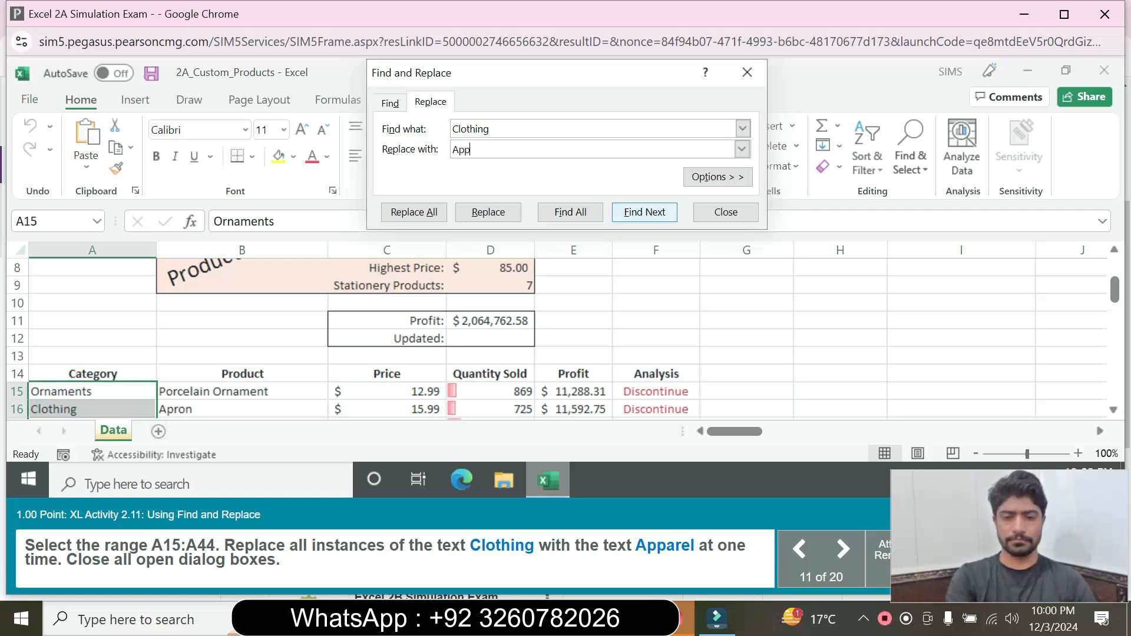
text(arel)
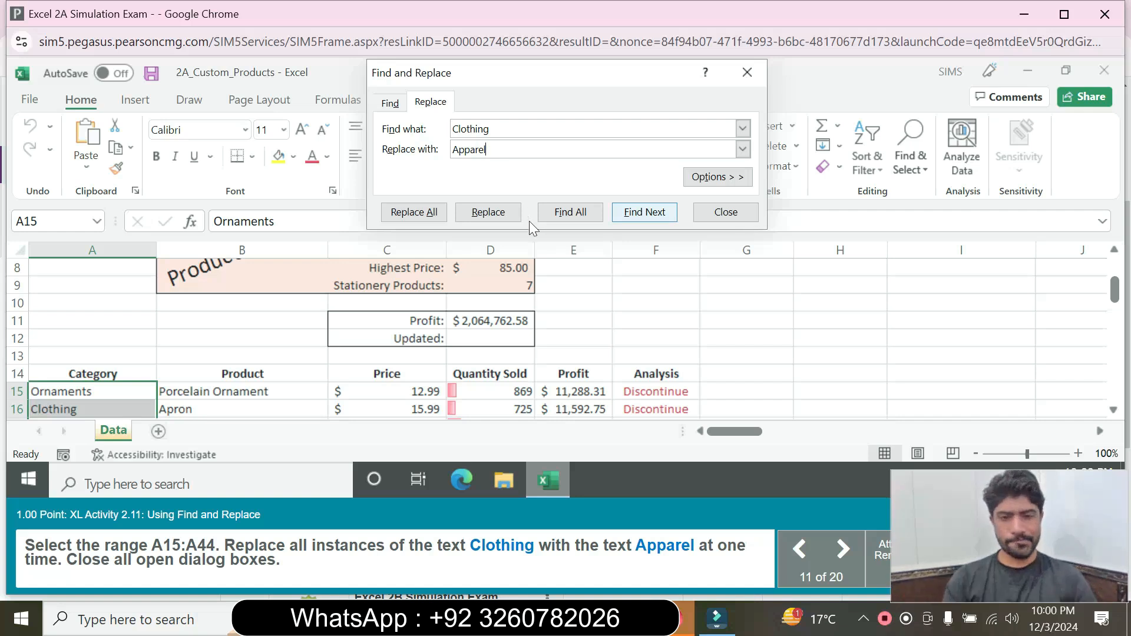
click(409, 216)
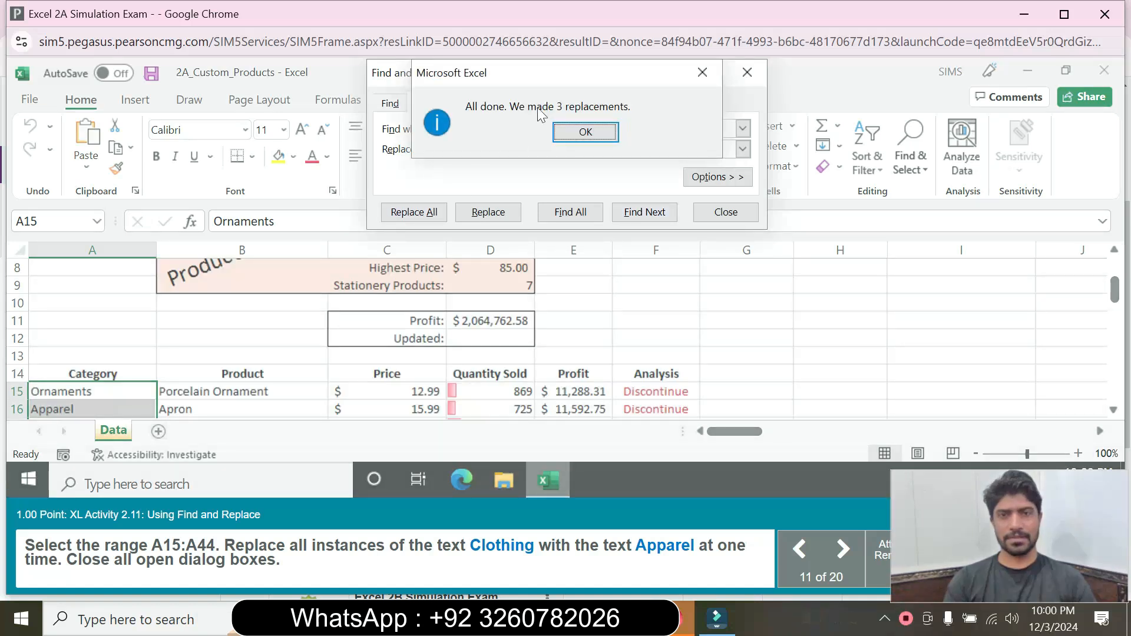
click(580, 136)
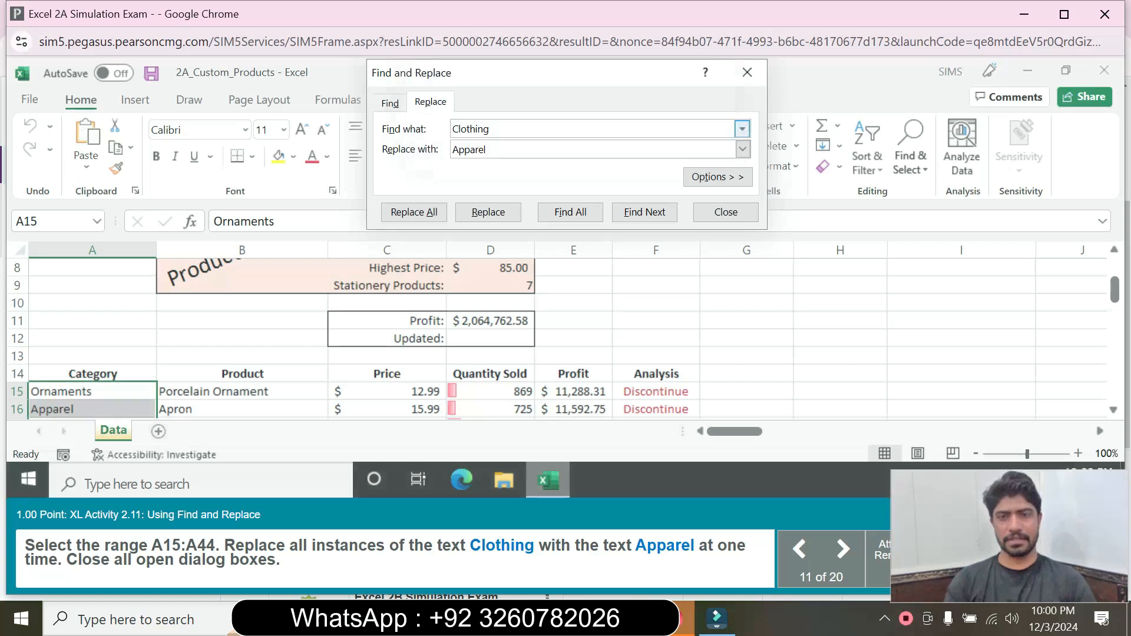
click(725, 212)
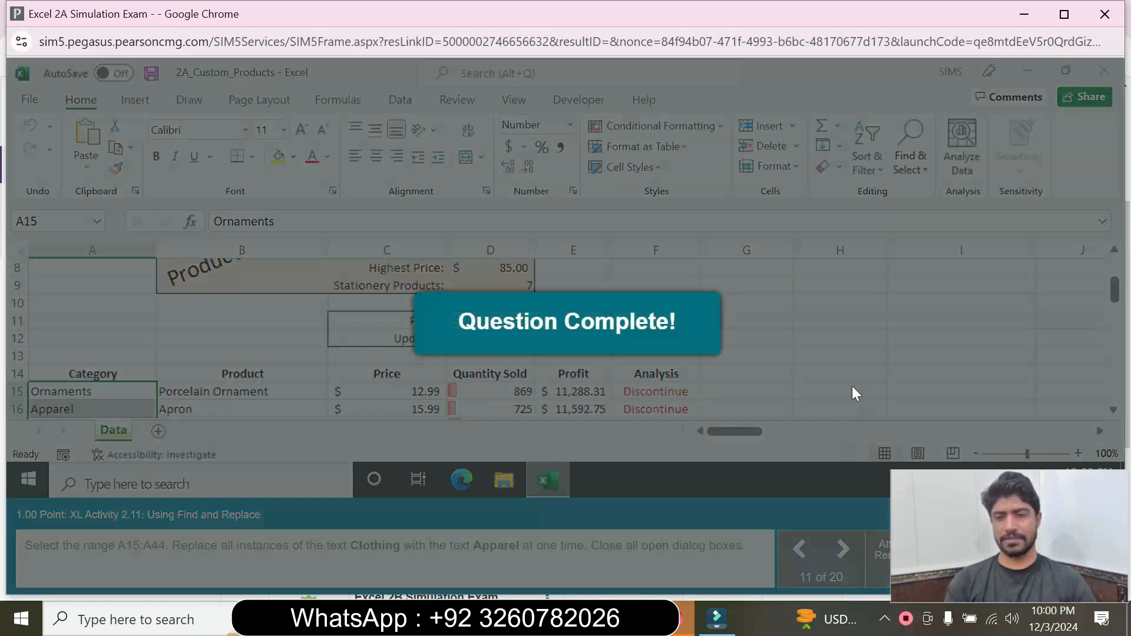